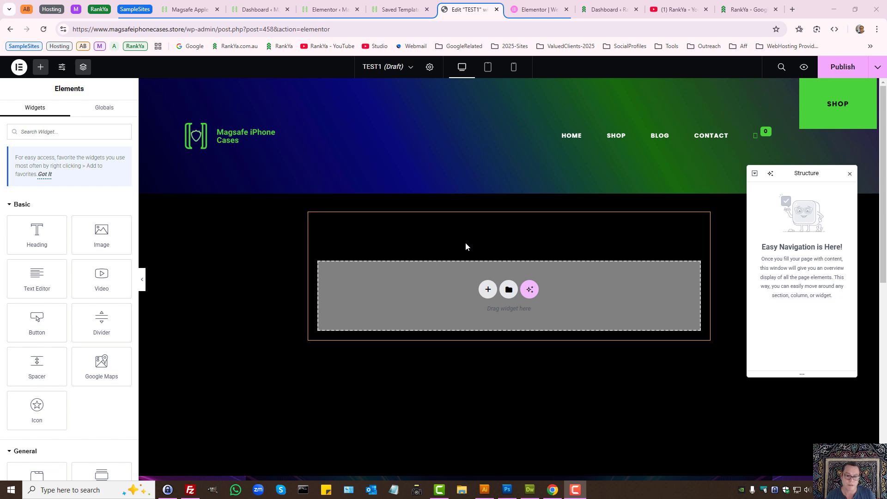
Open the WordPress Pages list from the site's admin area and start a new page.
left_click(399, 9)
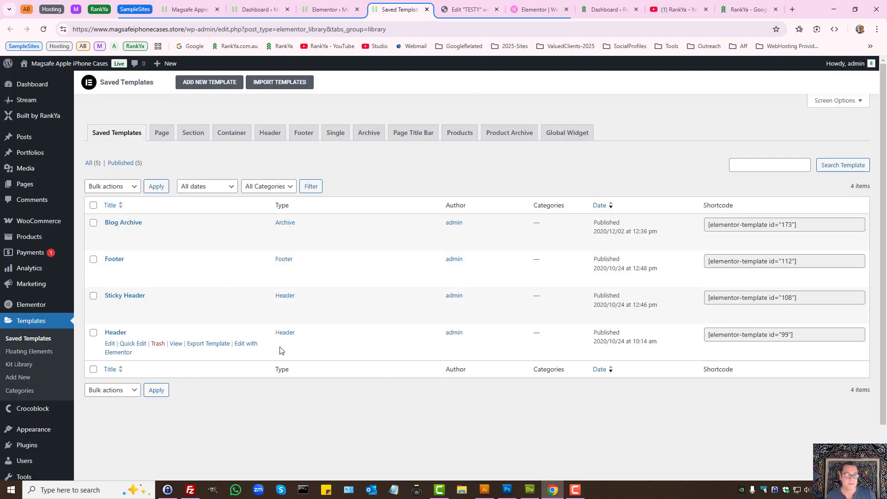
middle_click(24, 184)
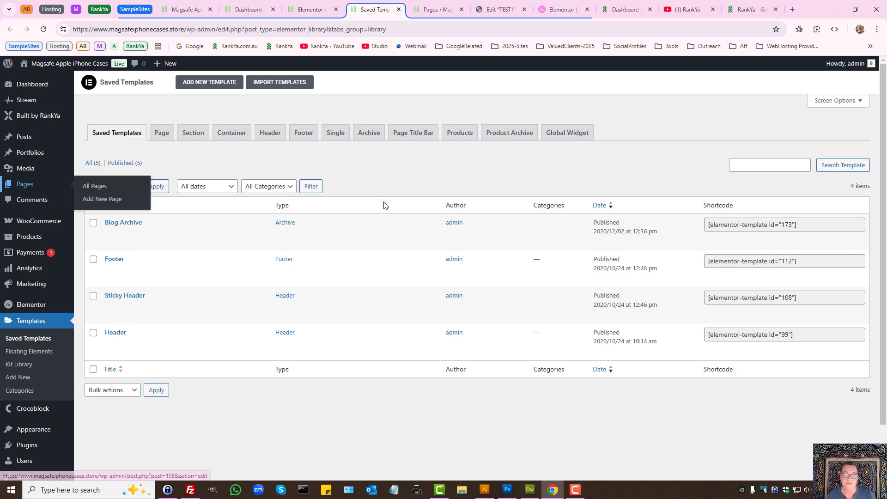
left_click(437, 9)
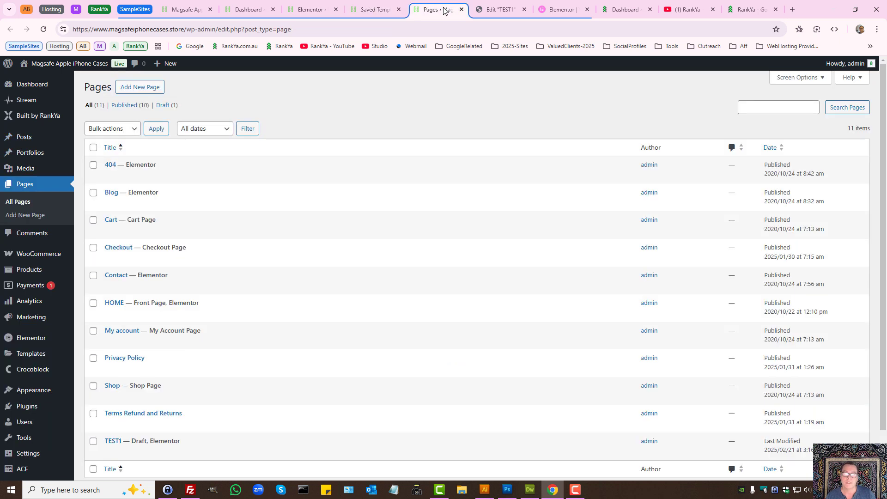
middle_click(140, 87)
left_click(467, 9)
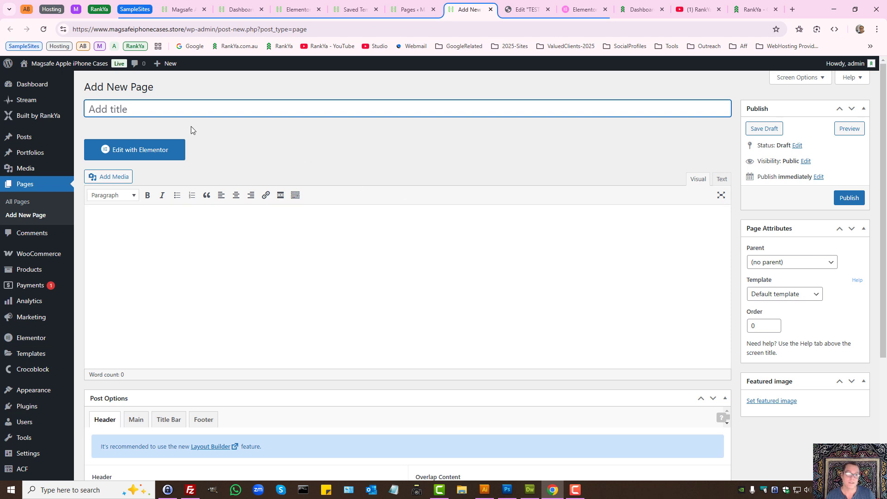
Save the new page as a draft titled TEST33 and open it in the Elementor editor.
type("TES")
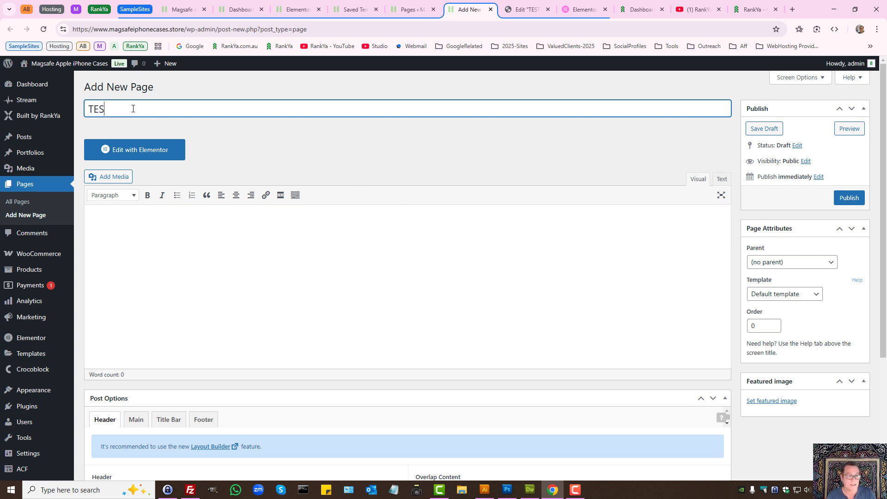
type("T33")
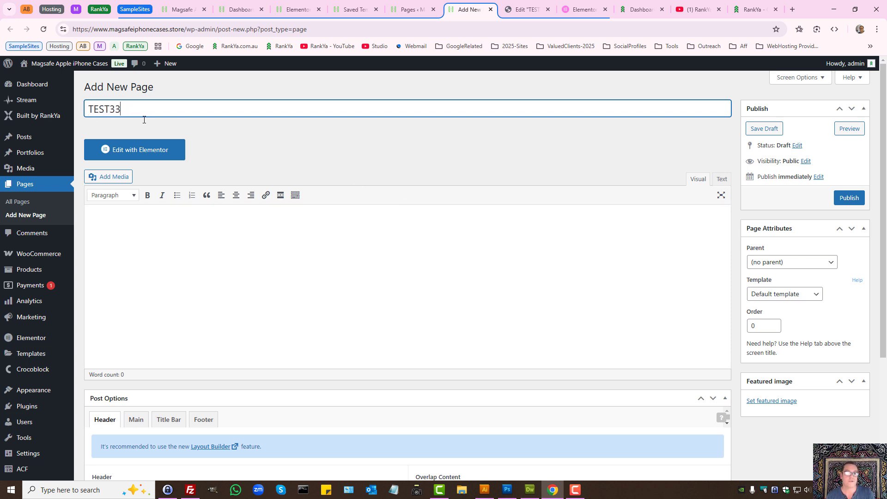
left_click(764, 129)
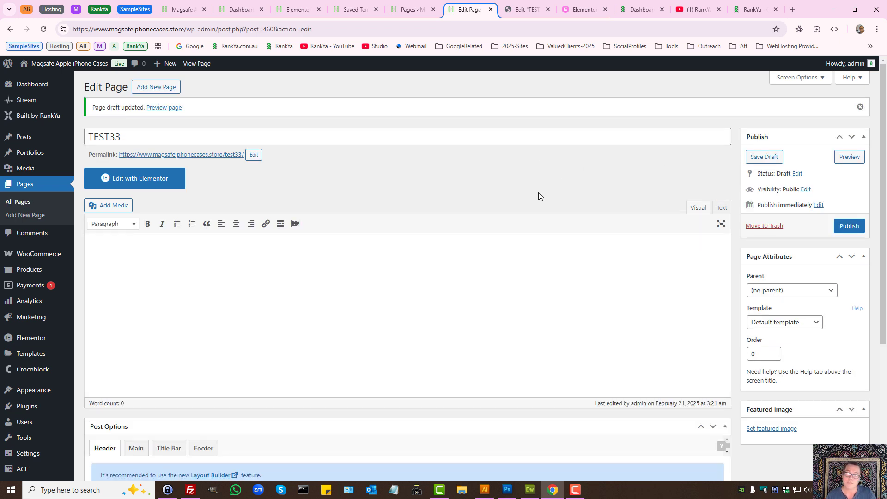
left_click(155, 179)
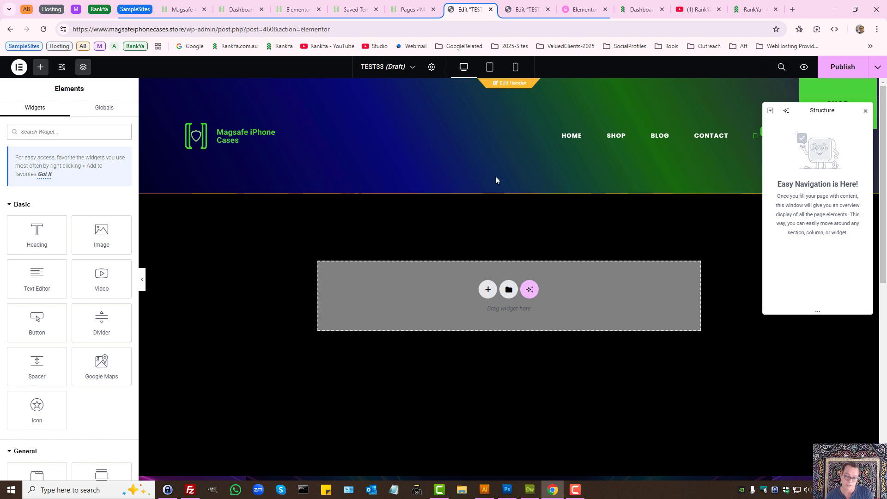
Open Elementor AI from the empty page area and check its connection screen and the Elementor account's websites page.
left_click(530, 290)
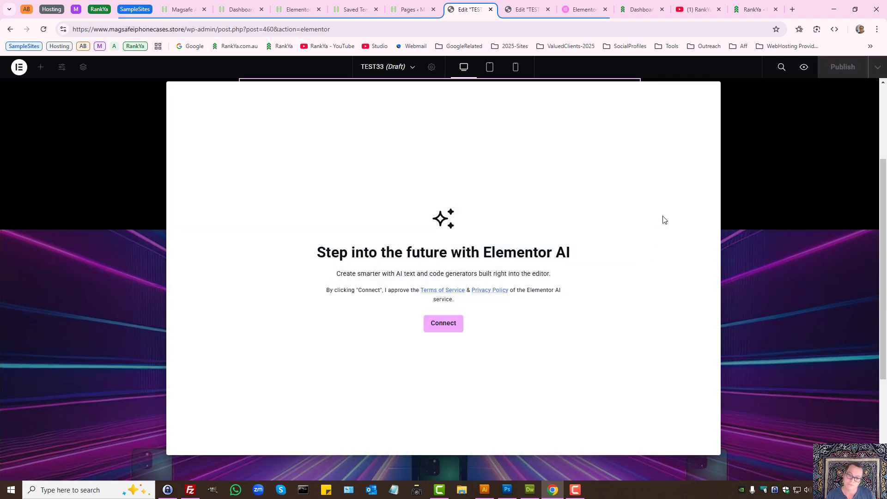
left_click(757, 4)
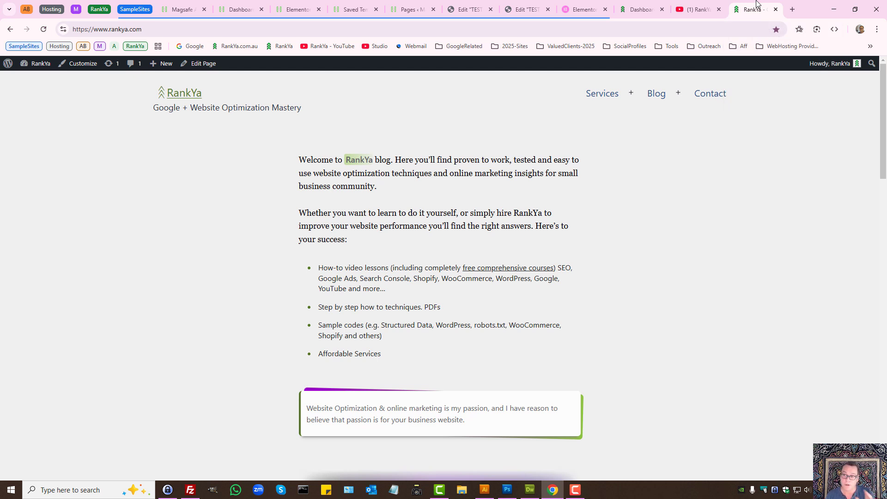
left_click(469, 5)
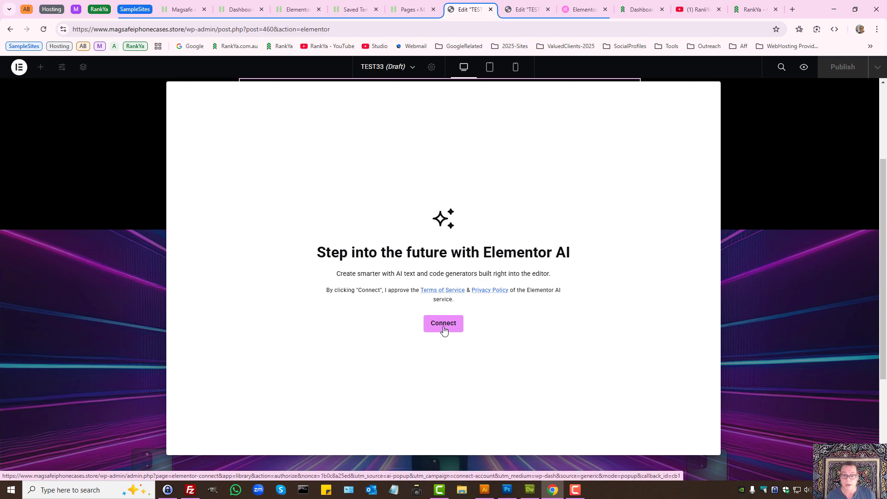
left_click(577, 9)
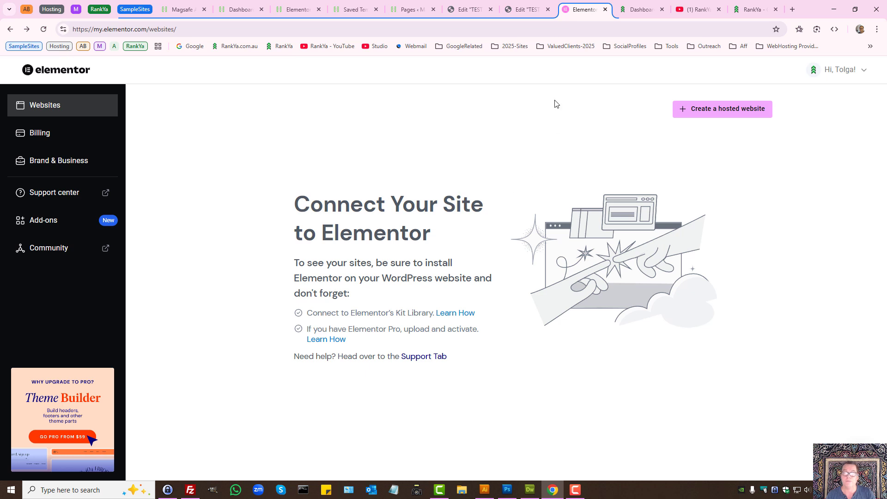
Close the TEST1 editor, return to the TEST33 editor and dismiss the Elementor AI dialog.
left_click(528, 7)
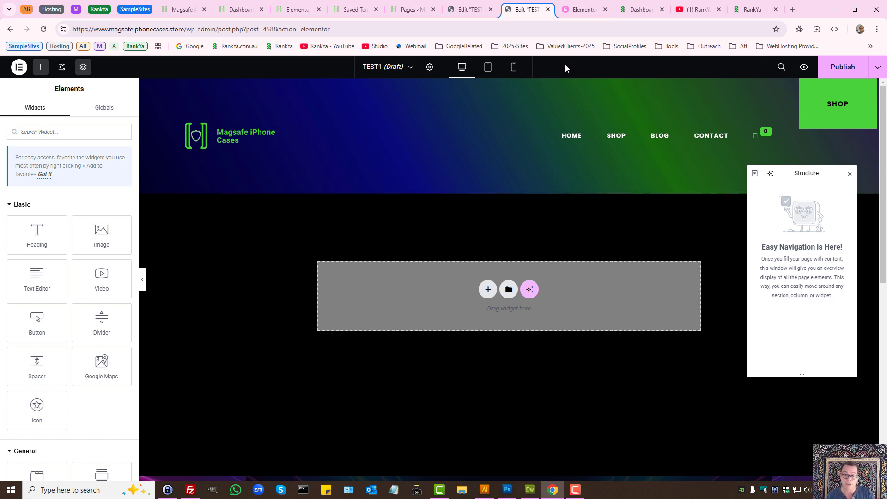
left_click(548, 9)
left_click(482, 87)
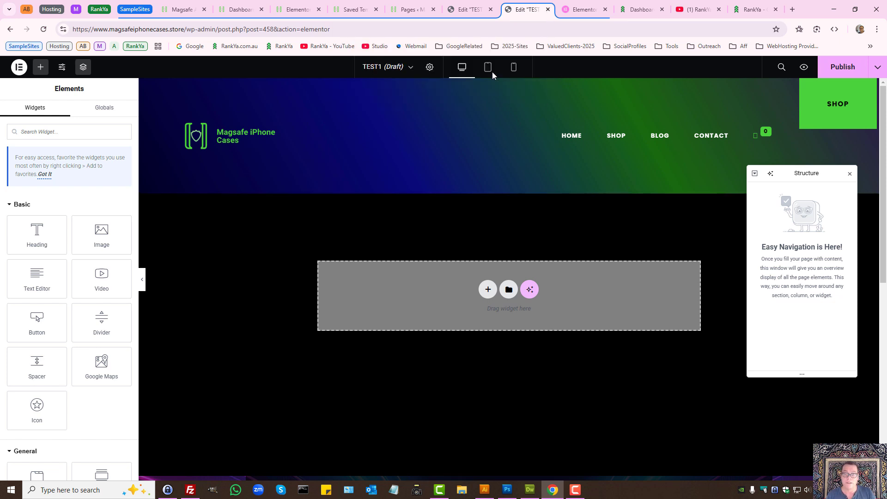
left_click_drag(486, 7, 541, 8)
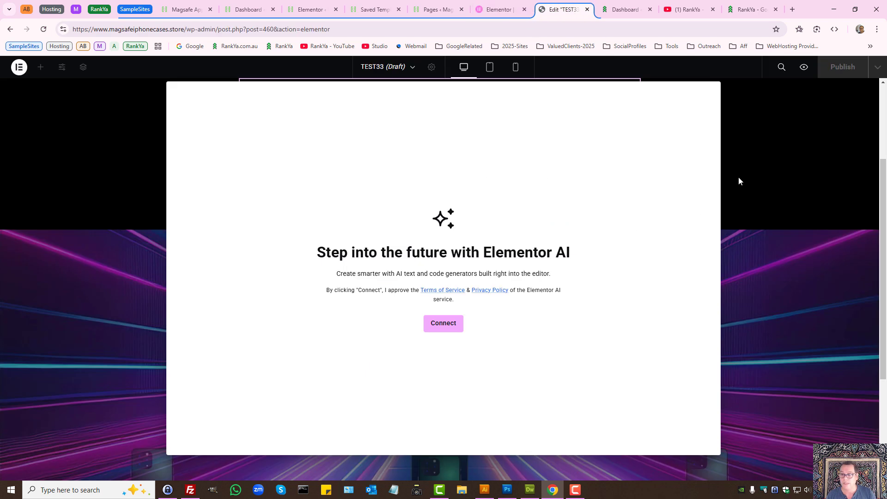
left_click(741, 178)
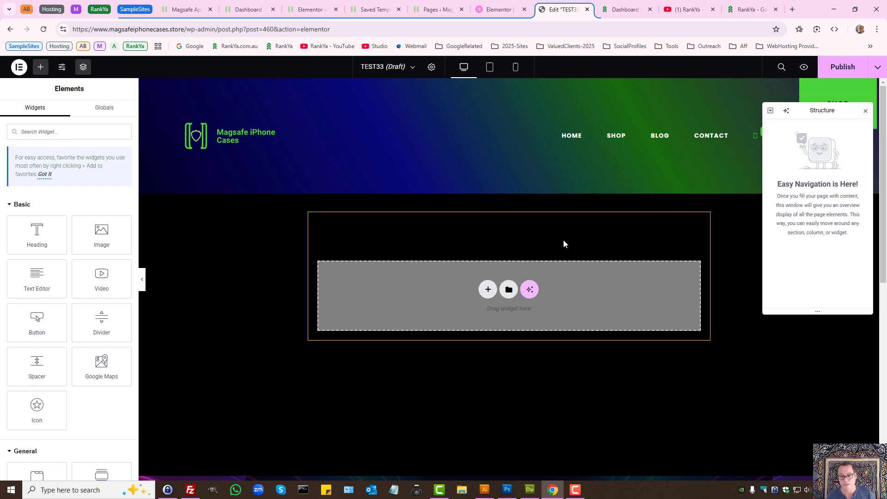
Add a Flexbox container to the page using the single-container structure with downward direction.
left_click(488, 290)
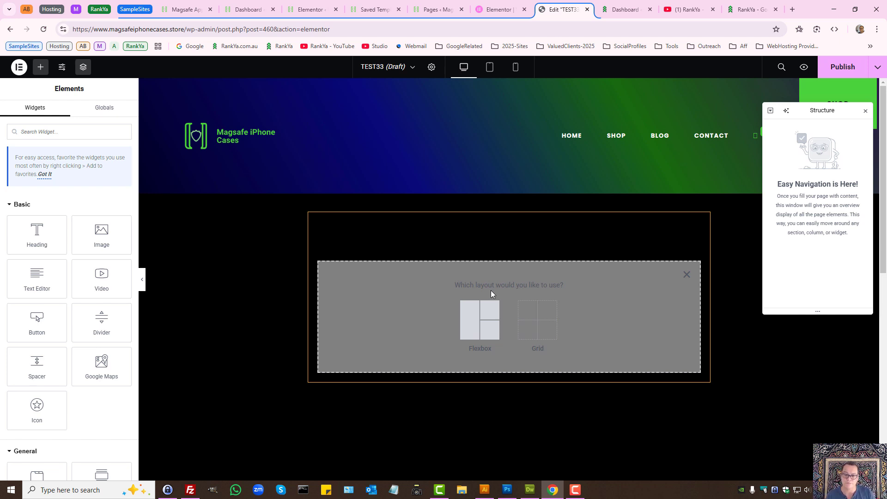
left_click(479, 317)
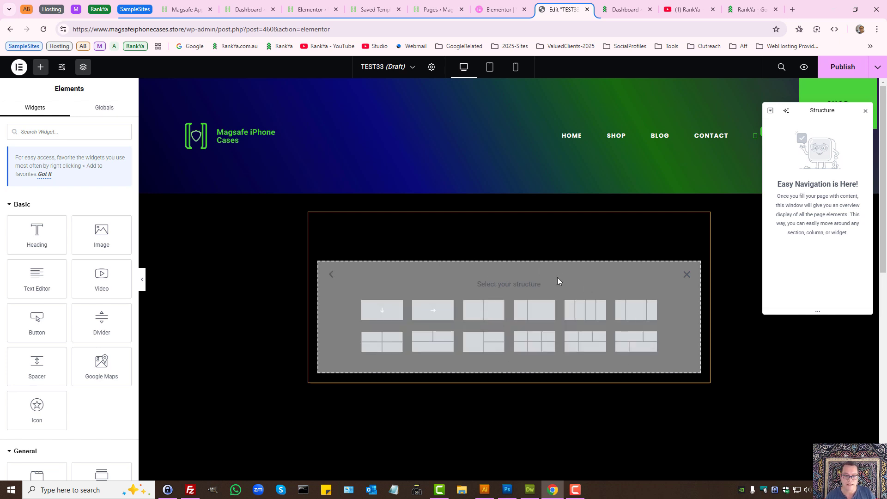
left_click(381, 312)
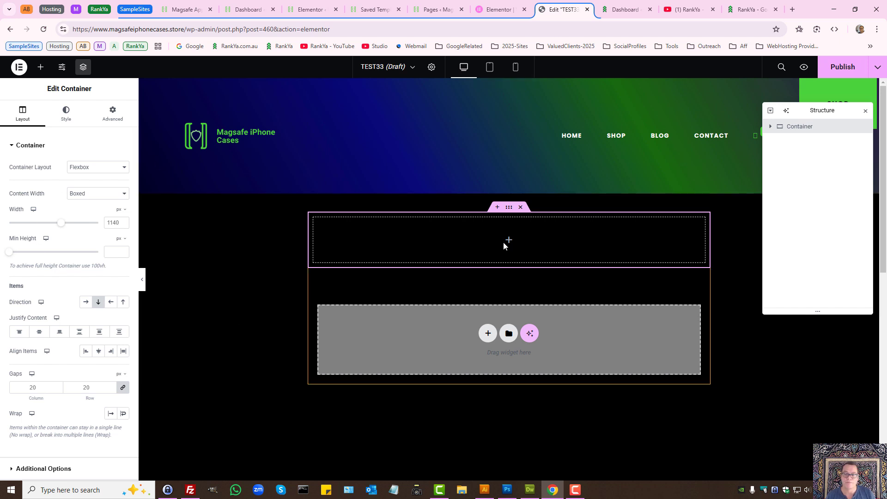
Expand the container in the Structure window and move that window clear of the header's Shop button.
left_click(771, 126)
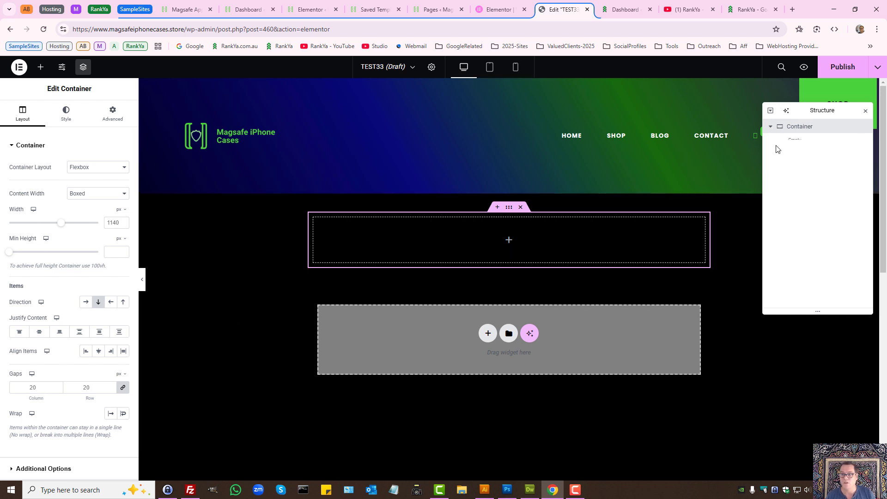
left_click_drag(813, 111, 793, 165)
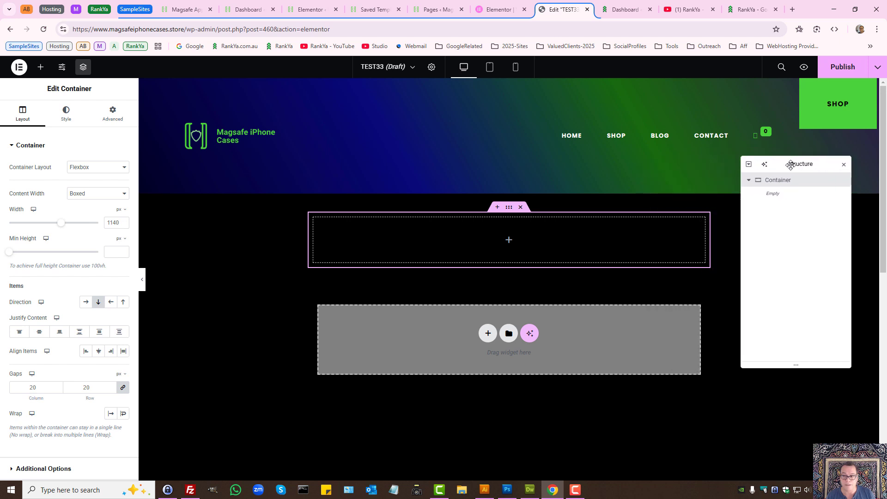
left_click(749, 180)
left_click(749, 181)
left_click(748, 181)
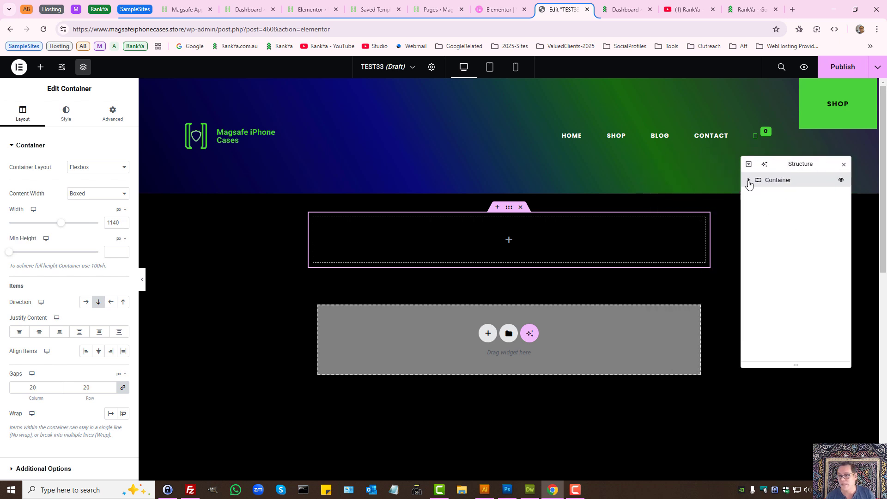
left_click(749, 181)
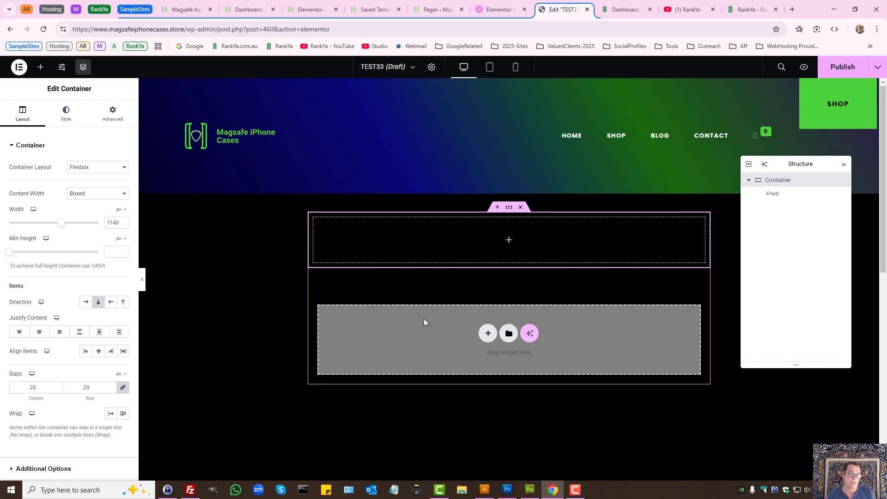
Add a Heading widget to the empty container and delete it through the Structure window.
left_click(508, 240)
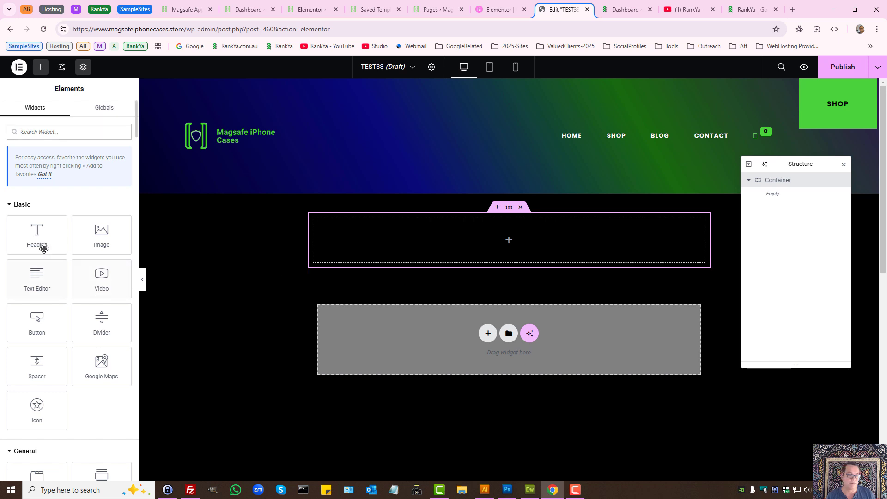
left_click_drag(44, 249, 525, 248)
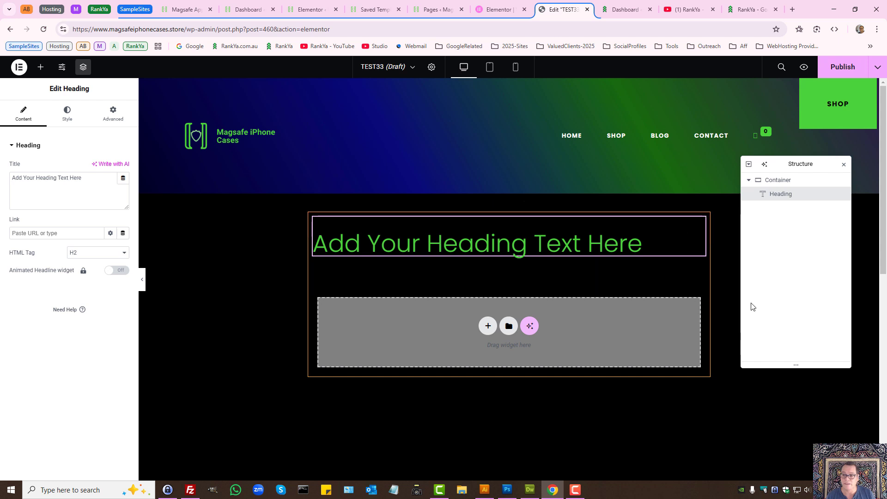
right_click(772, 194)
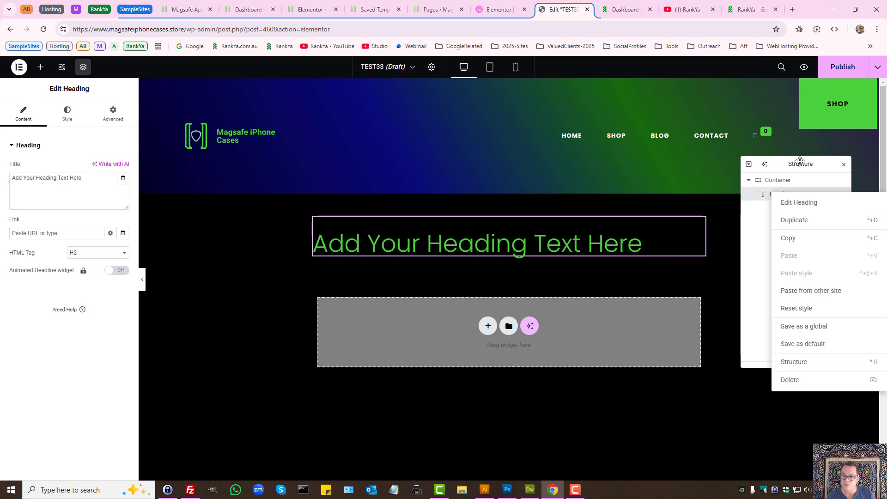
left_click(787, 381)
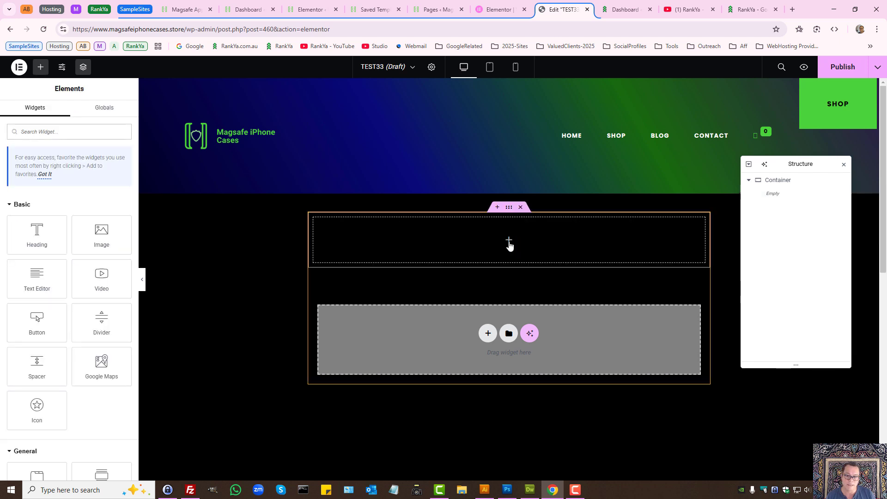
Add an Image widget to the container and set its image resolution to Medium - 300 x 300.
left_click_drag(102, 235, 104, 254)
scroll(65, 347, "down", 3)
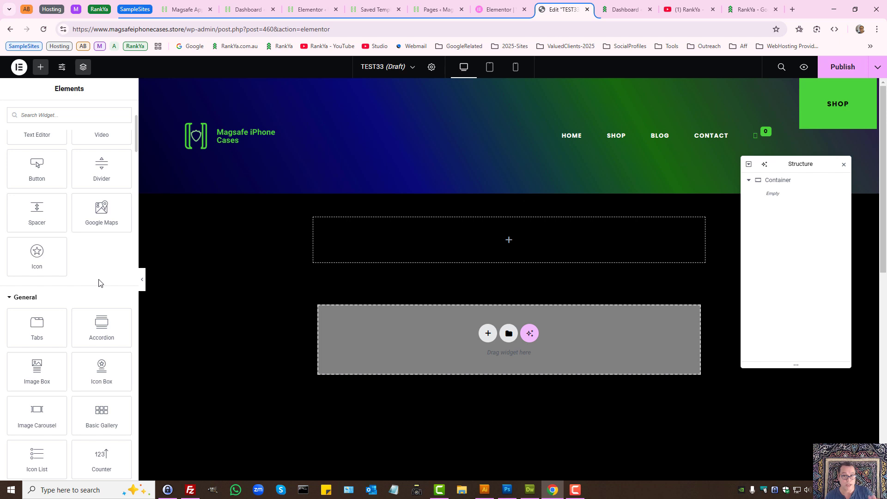
scroll(98, 283, "up", 3)
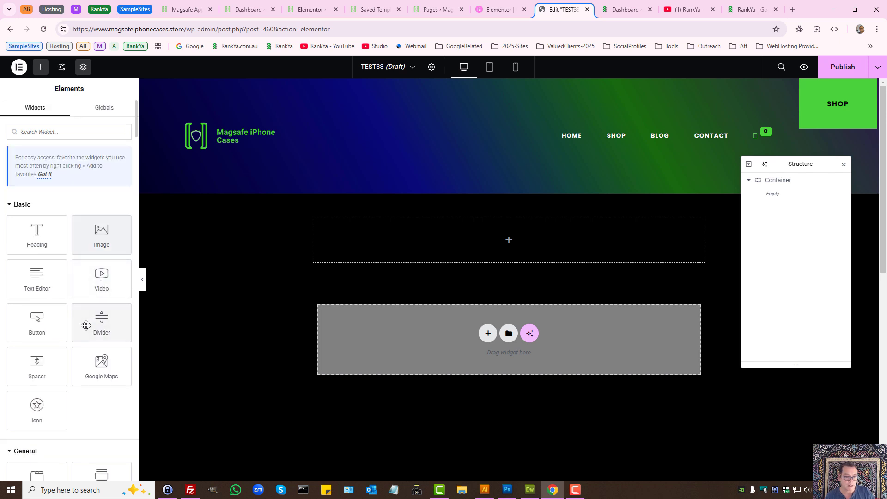
left_click_drag(92, 239, 504, 254)
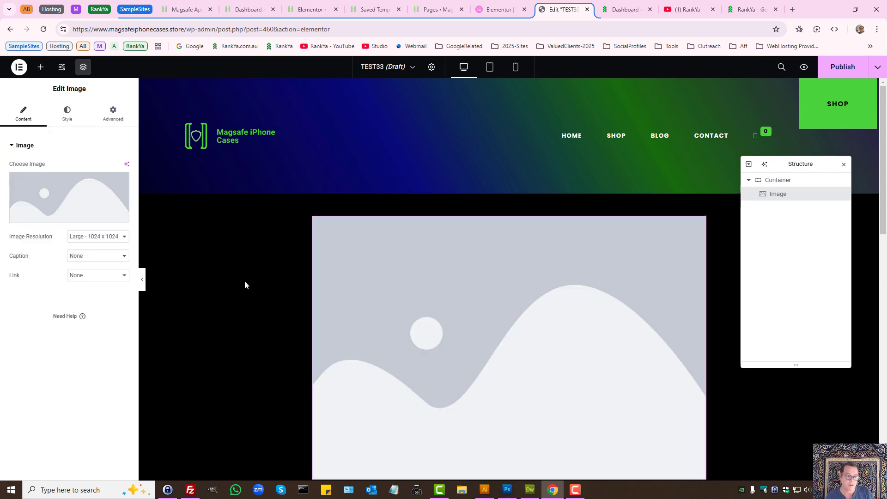
left_click(104, 236)
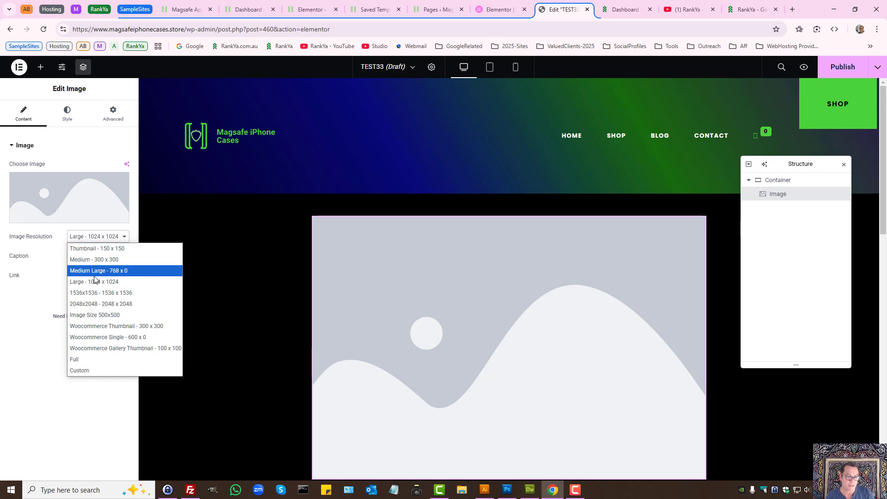
left_click(98, 260)
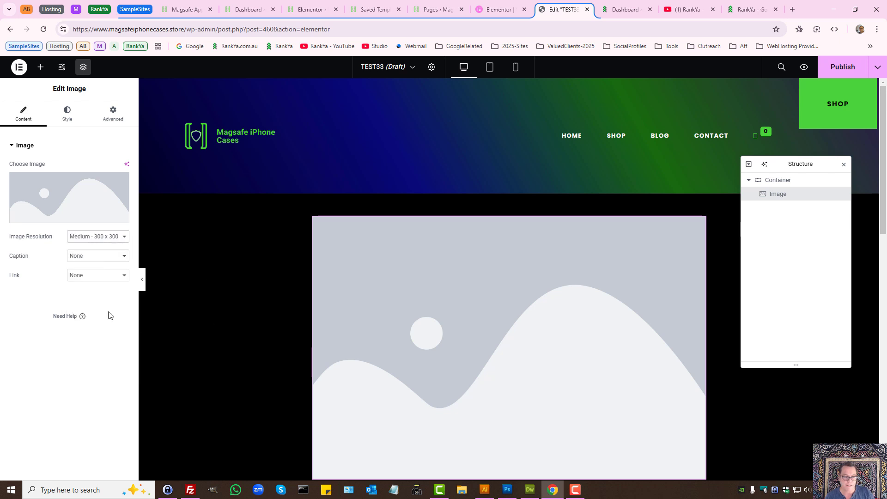
Look through the Image widget's caption and link options, leaving both set to None.
left_click(98, 260)
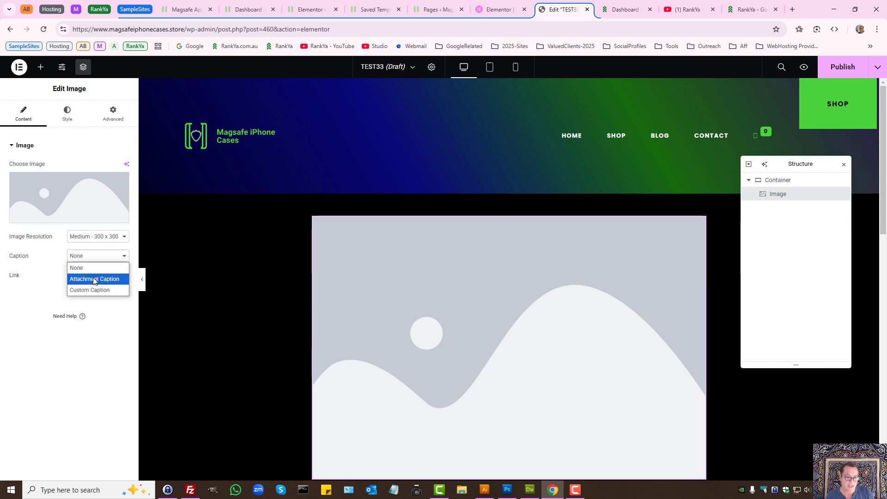
left_click(39, 298)
left_click(99, 276)
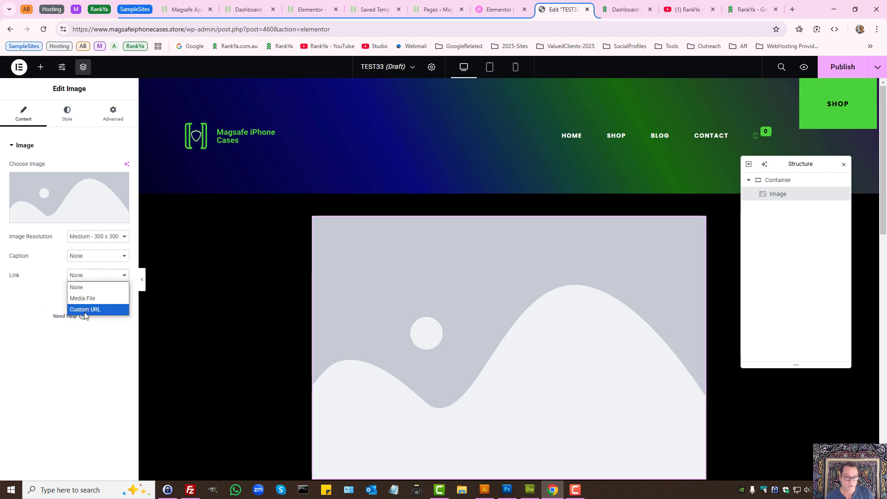
left_click(35, 314)
left_click(103, 278)
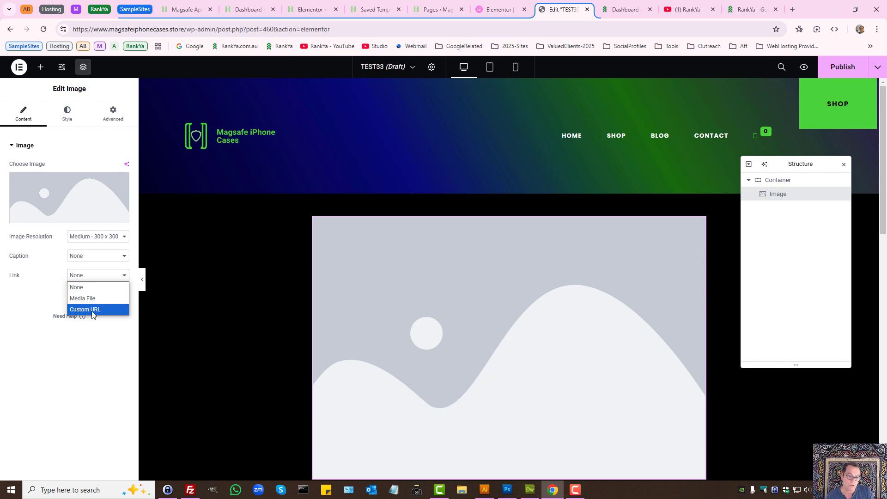
left_click(29, 287)
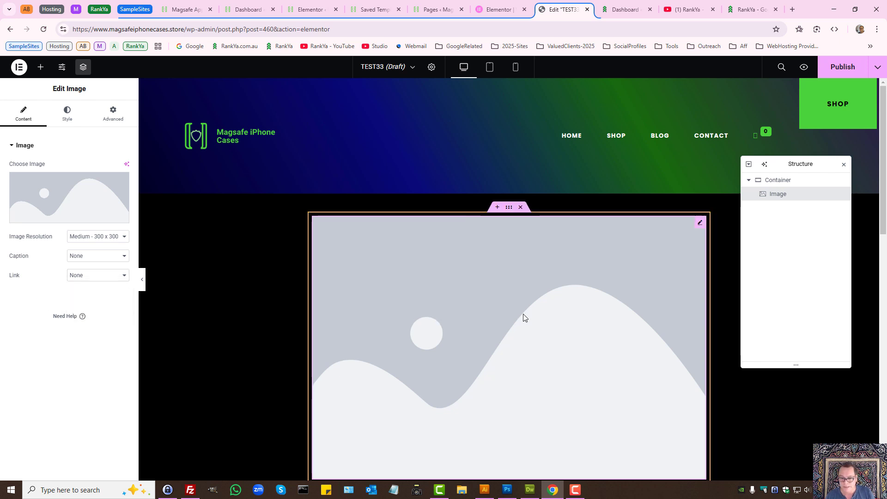
Insert entrance-animations-4.jpg from the Media Library into the Image widget.
left_click(76, 204)
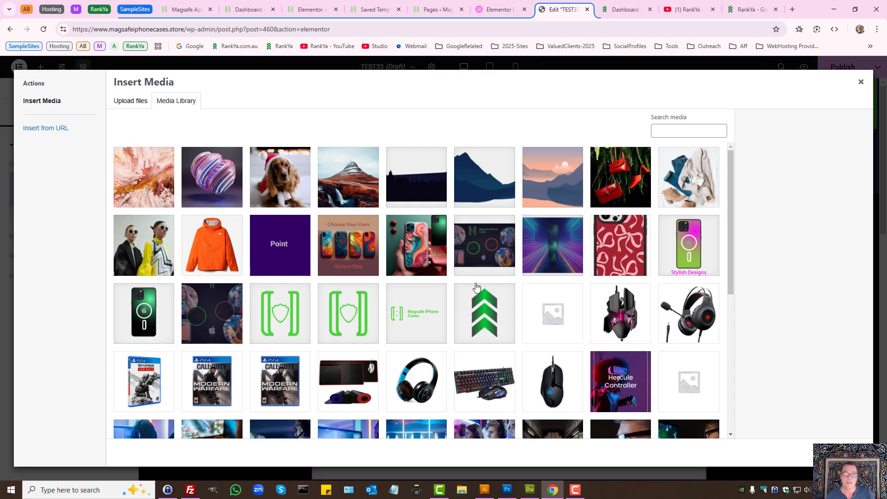
left_click(214, 176)
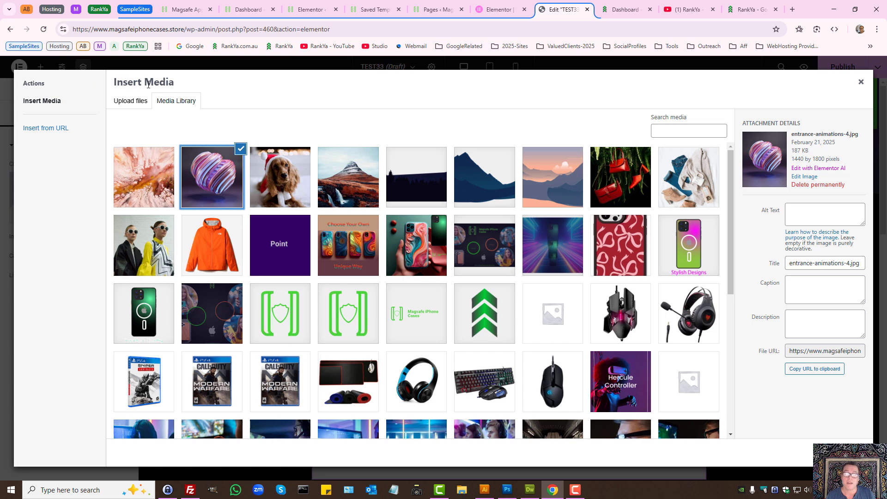
left_click(850, 453)
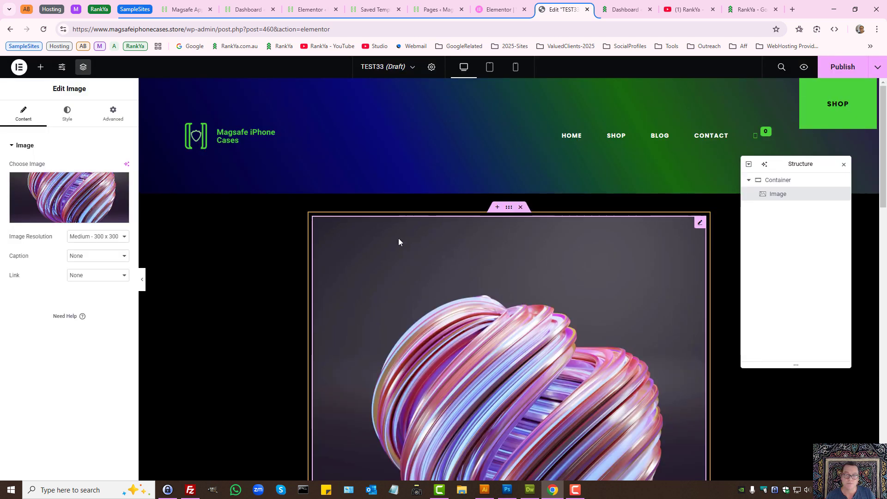
View the site's Media Library in a separate browser tab and return to the TEST33 page editor.
left_click(375, 9)
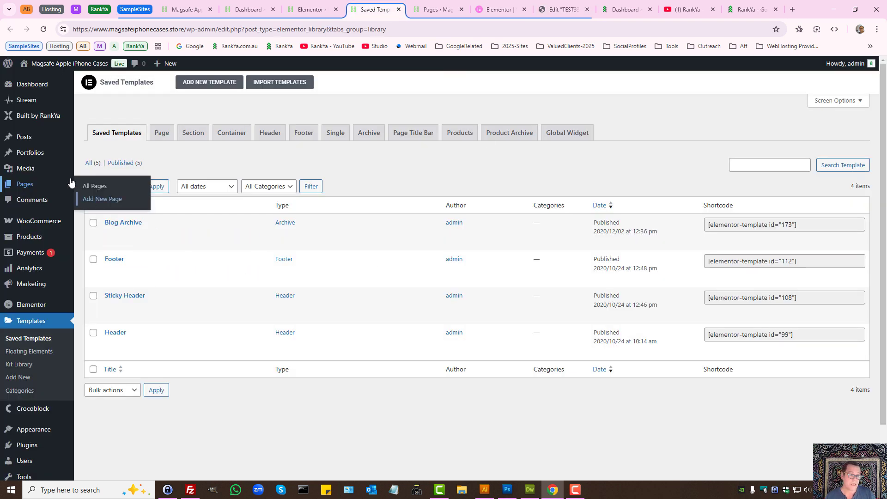
left_click(410, 9)
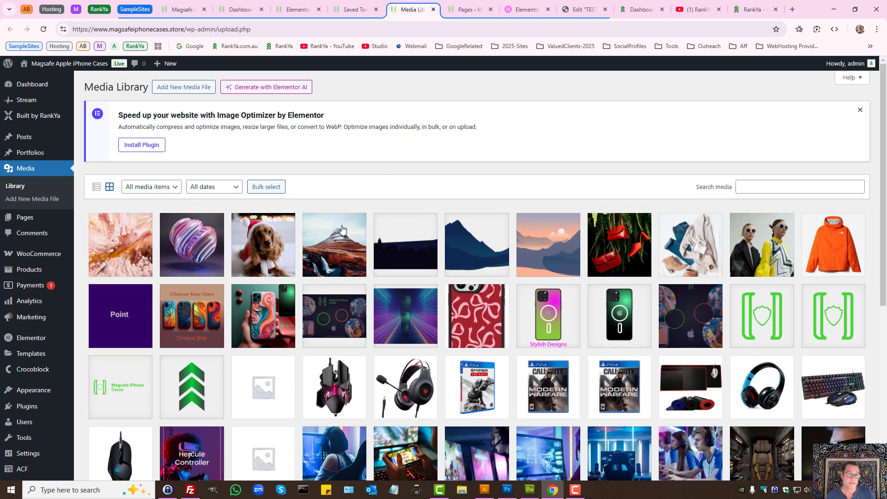
mouse_move(59, 256)
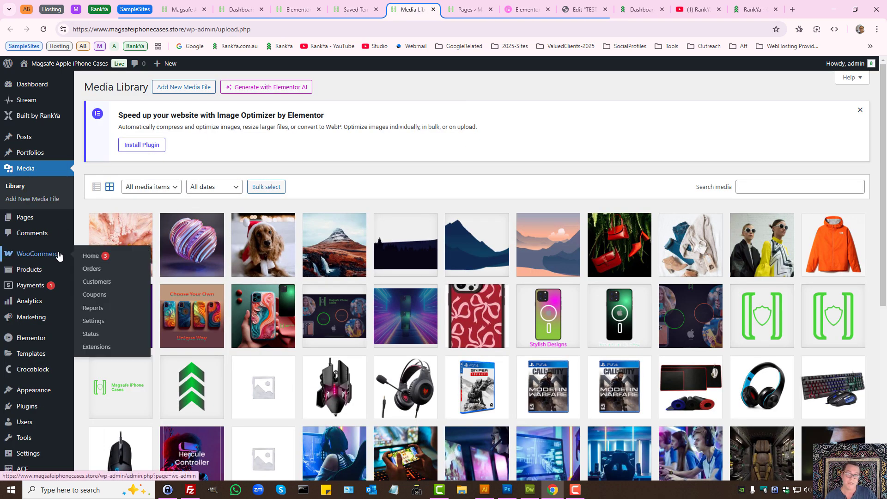
left_click(584, 10)
Review the inserted image on the page and its image resolution choices, keeping Medium - 300 x 300.
scroll(494, 321, "down", 3)
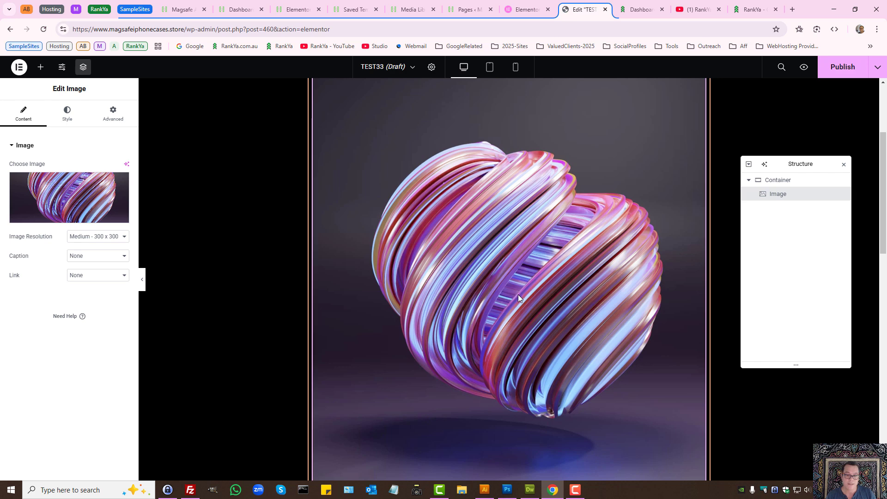
scroll(555, 308, "up", 3)
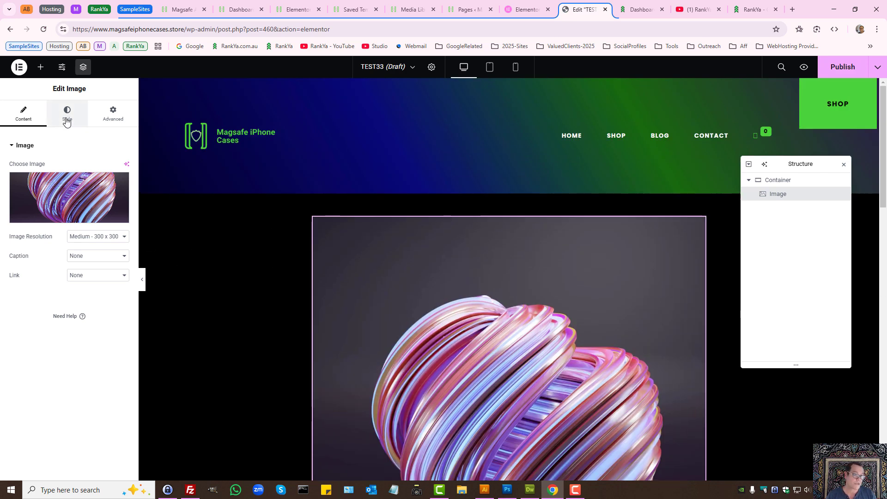
left_click(85, 238)
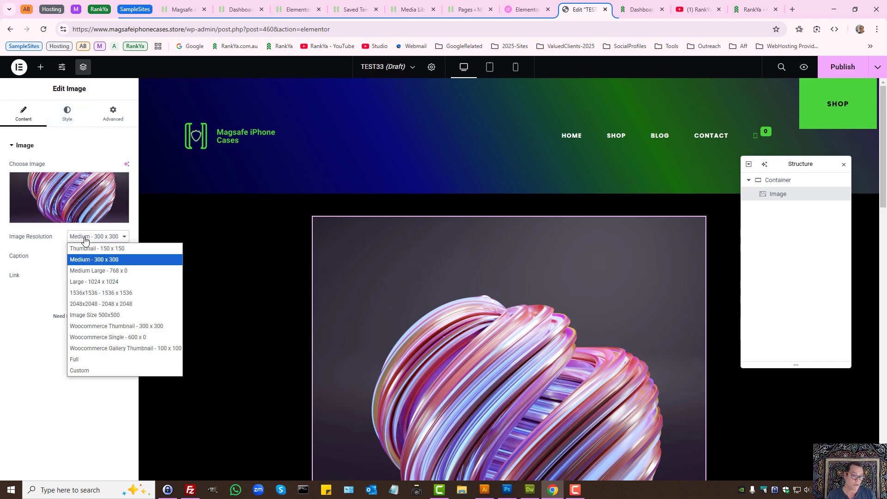
left_click(84, 263)
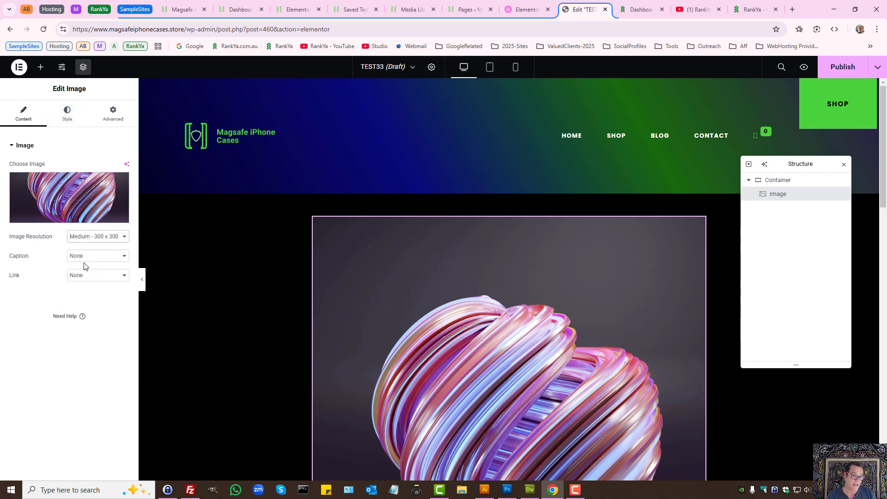
Replace the widget's picture with the green arrows image from the Media Library and remove it again.
left_click(76, 203)
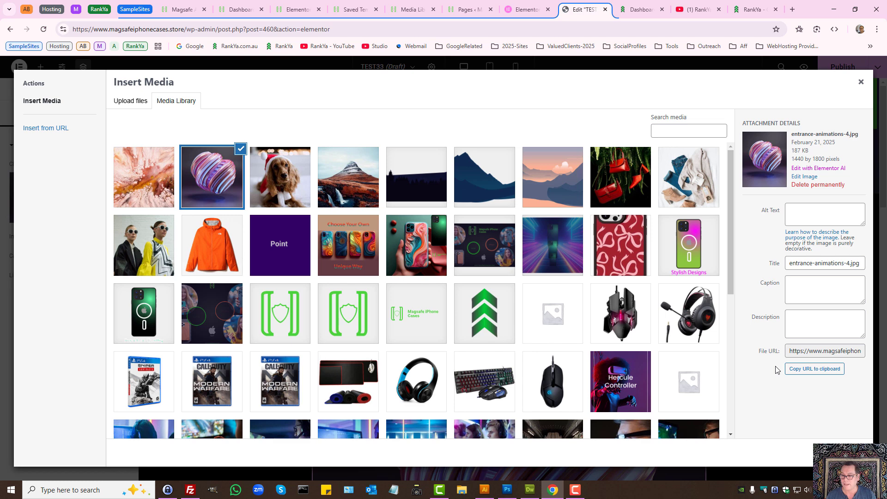
left_click(492, 319)
left_click(850, 453)
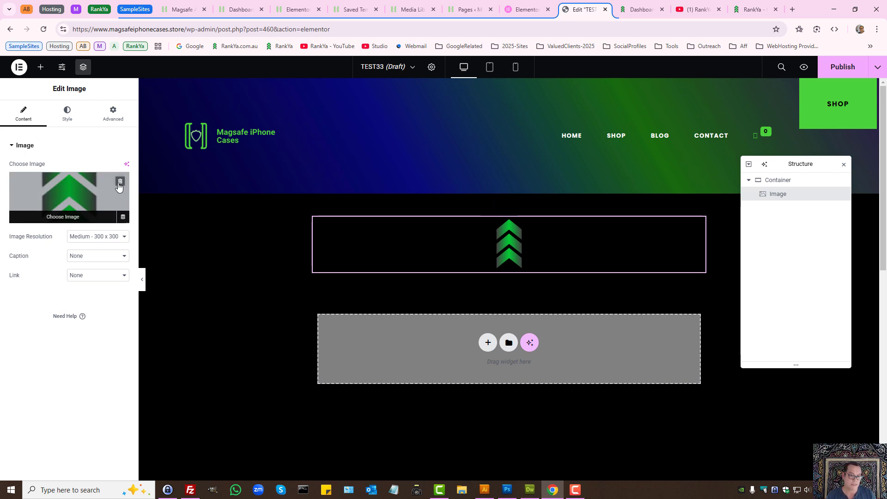
left_click(119, 183)
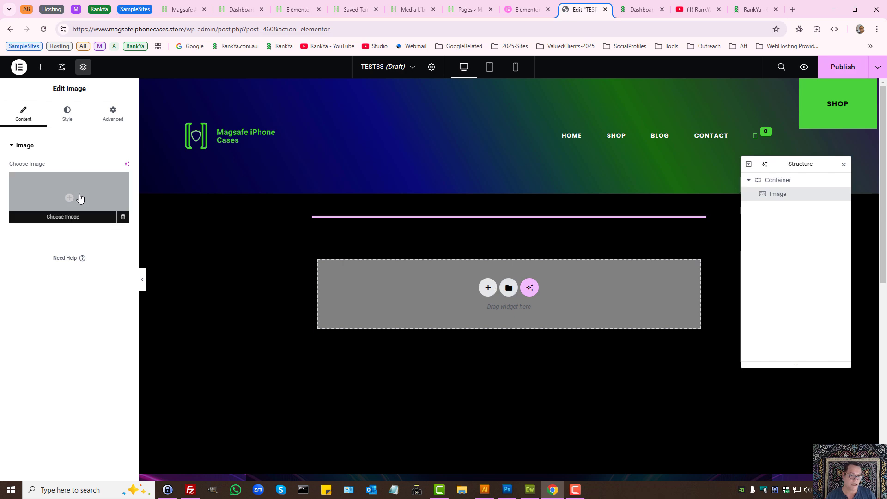
Insert entrance-animations-3.jpg from the Media Library into the empty Image widget.
left_click(69, 198)
left_click(160, 176)
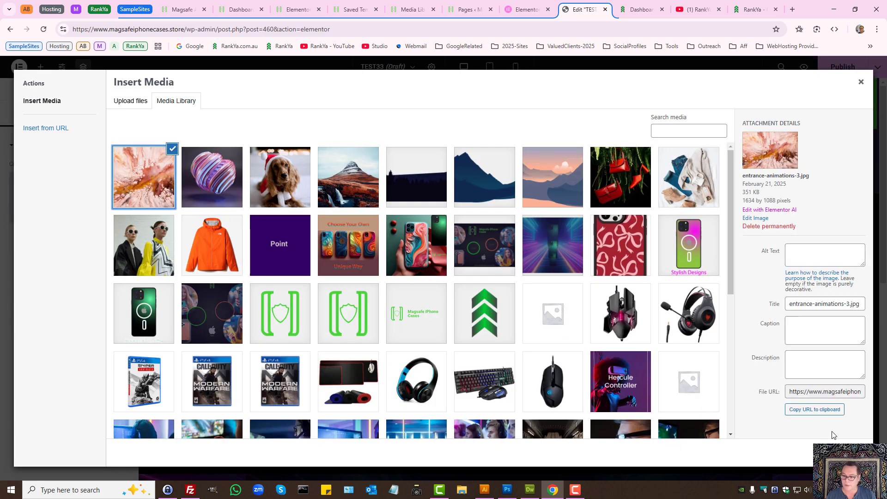
left_click(839, 454)
Set the image's width to 60% and its max width to 59% in its style settings.
left_click(69, 118)
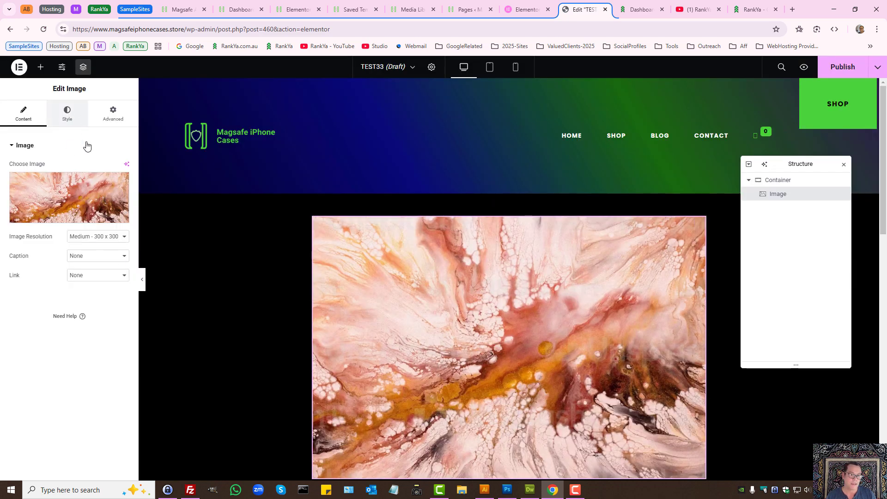
left_click_drag(8, 197, 62, 211)
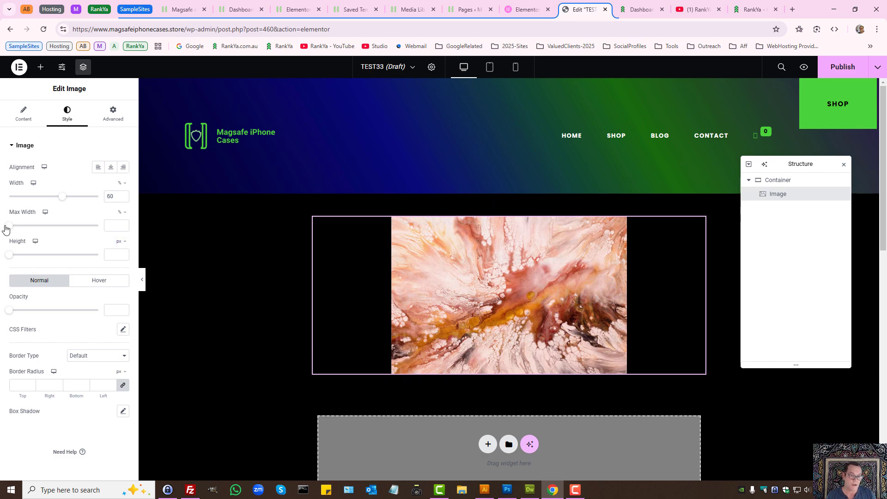
mouse_move(9, 225)
left_mouse_down()
mouse_move(113, 226)
mouse_move(7, 226)
left_mouse_up()
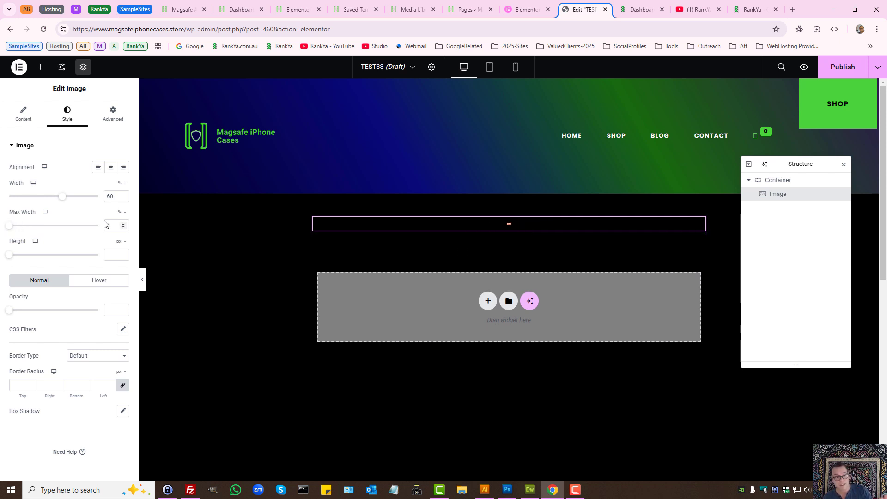
left_click(23, 113)
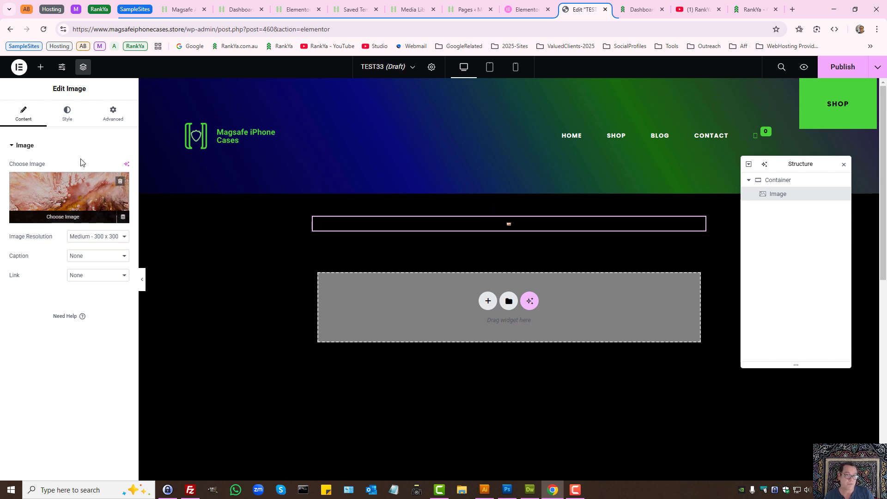
left_click(67, 113)
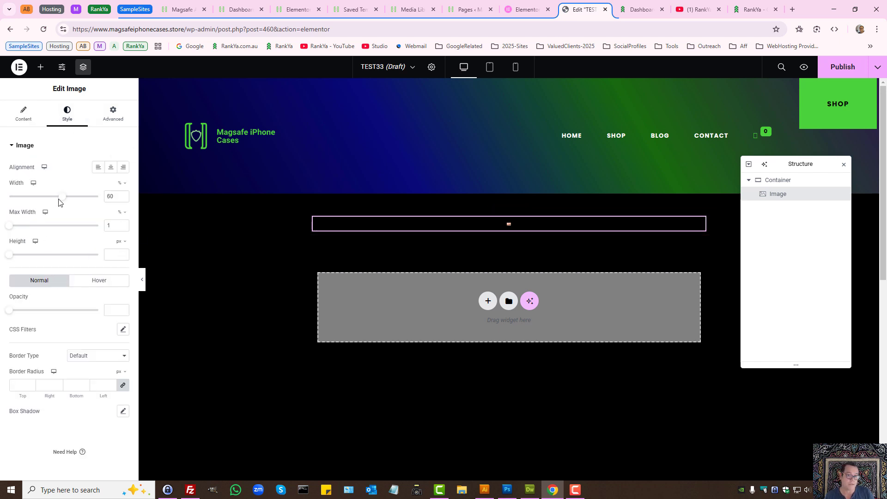
left_click_drag(14, 226, 62, 233)
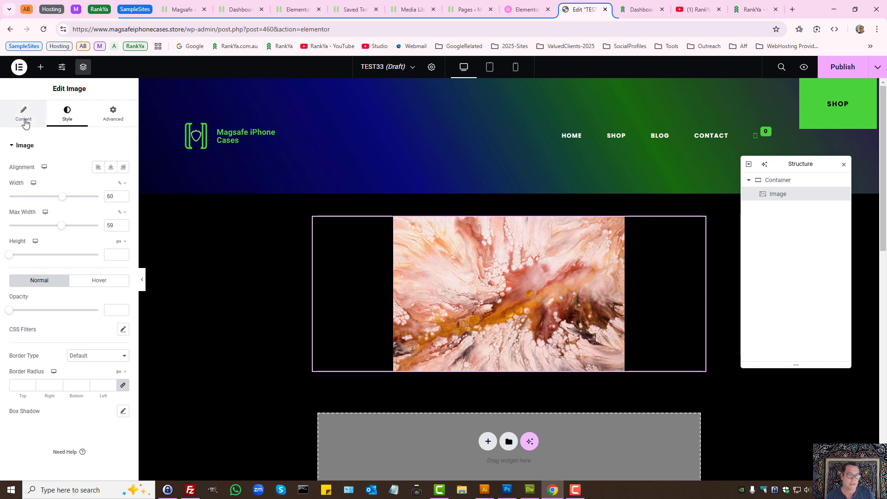
Add a Text Editor widget below the image in the container, keeping its placeholder text.
left_click(682, 271)
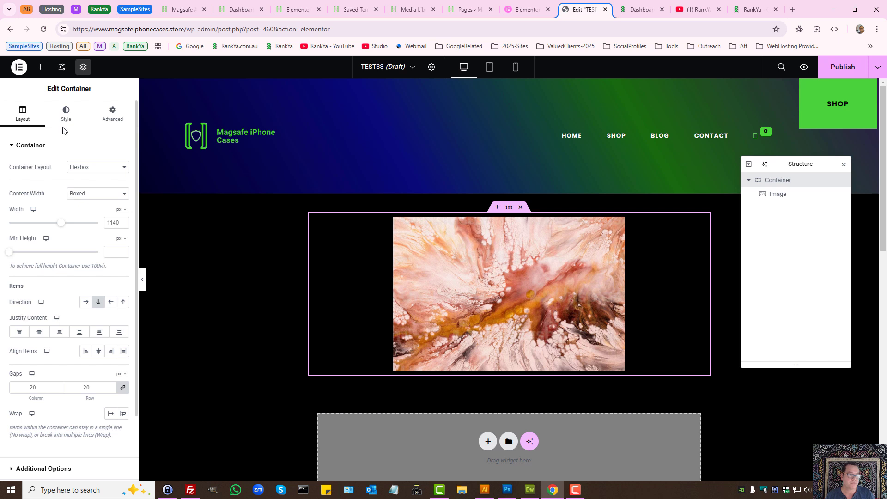
left_click(41, 71)
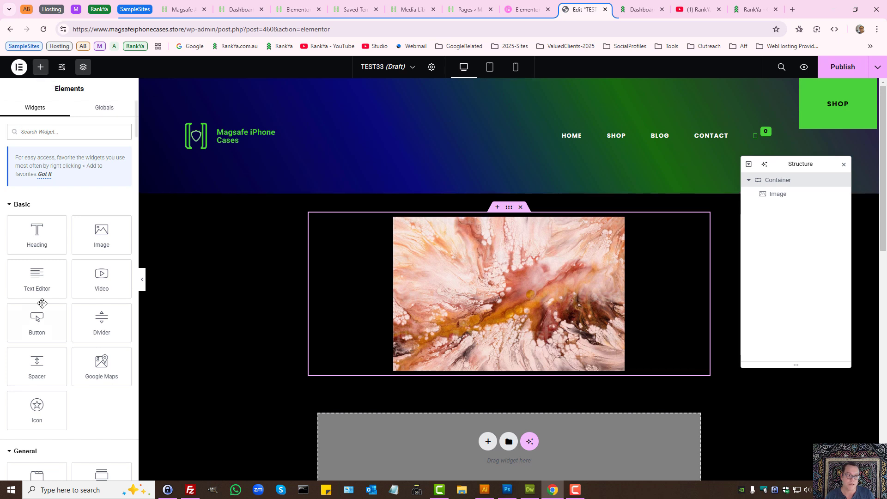
left_click_drag(38, 284, 501, 370)
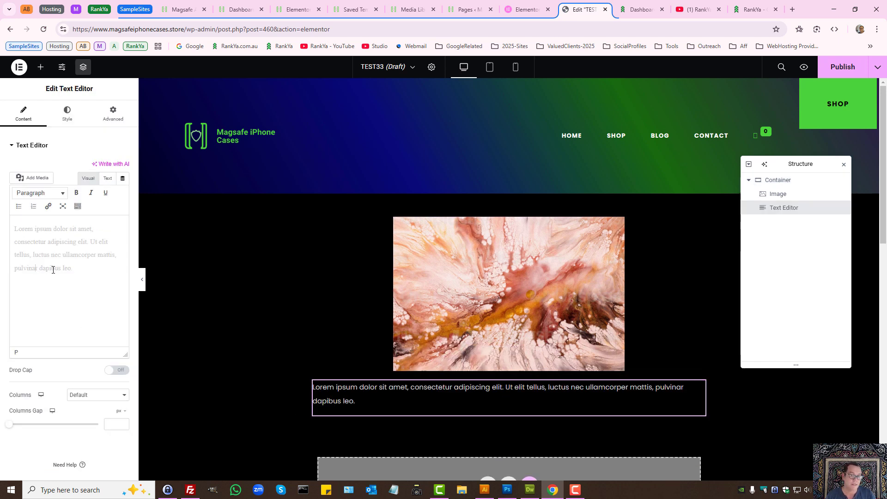
left_click_drag(76, 270, 1, 227)
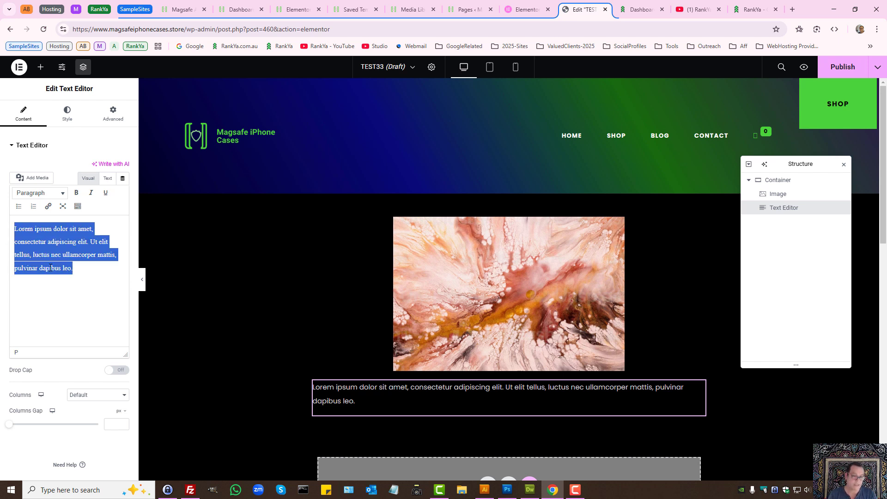
left_click(86, 262)
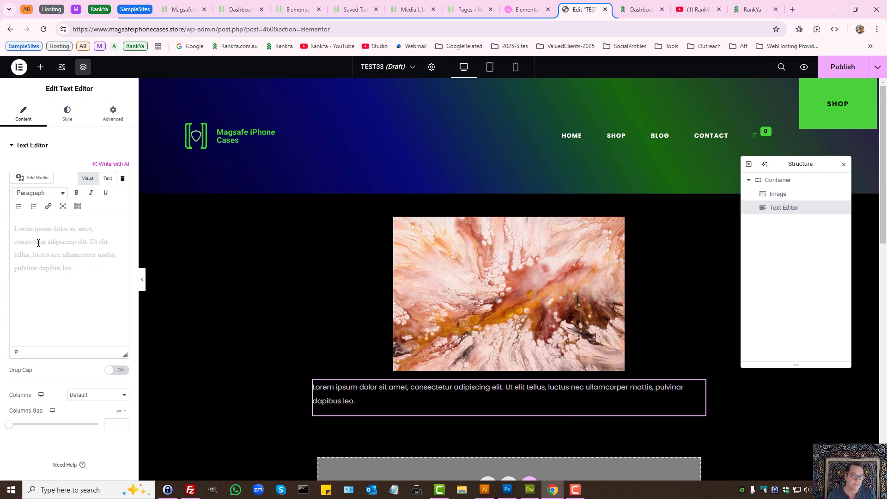
left_click_drag(17, 230, 71, 231)
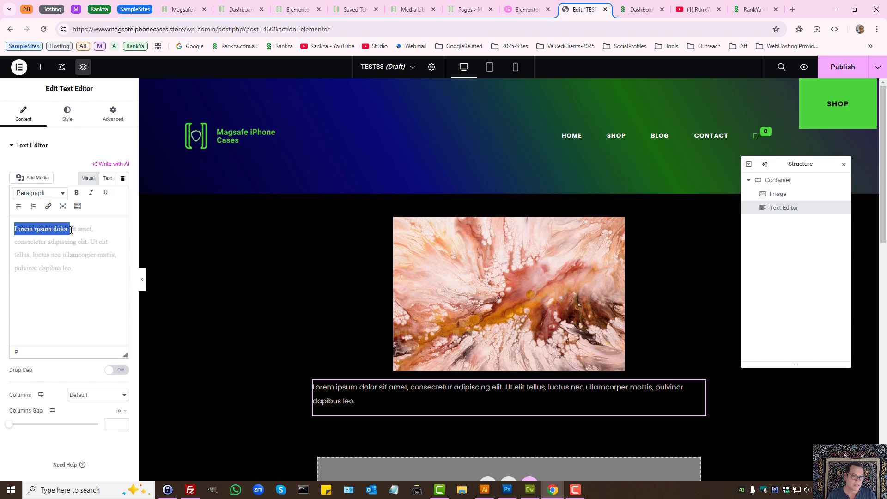
left_click(49, 207)
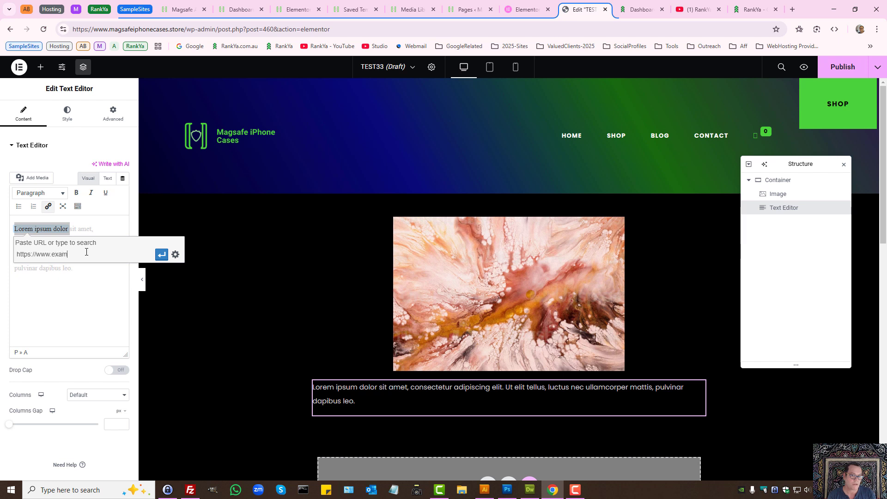
key("Return")
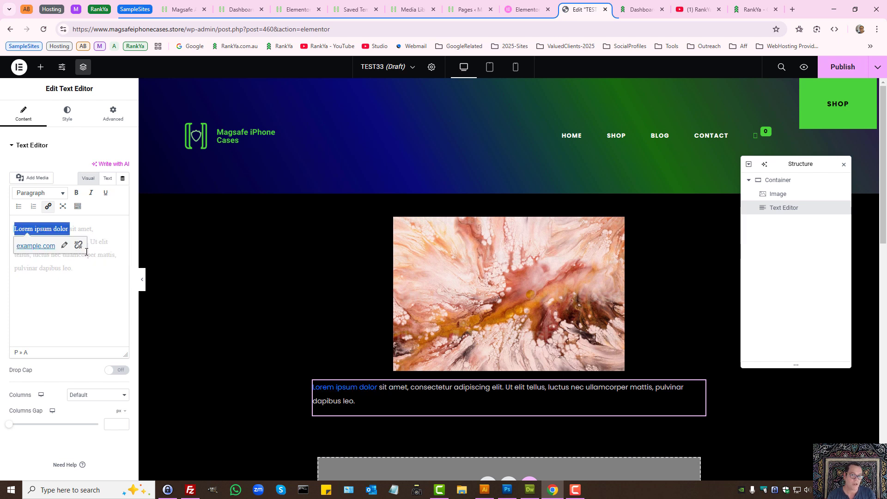
left_click(63, 270)
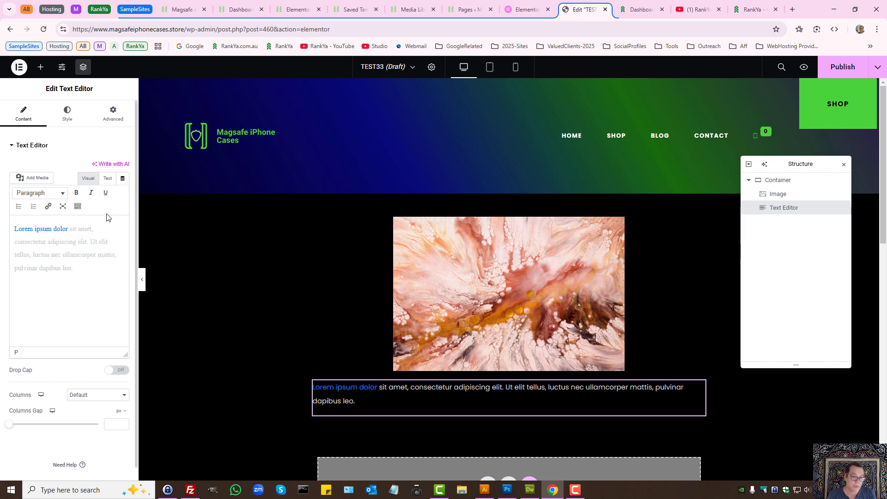
Show the text widget's content as HTML code and examine the link markup.
left_click(106, 182)
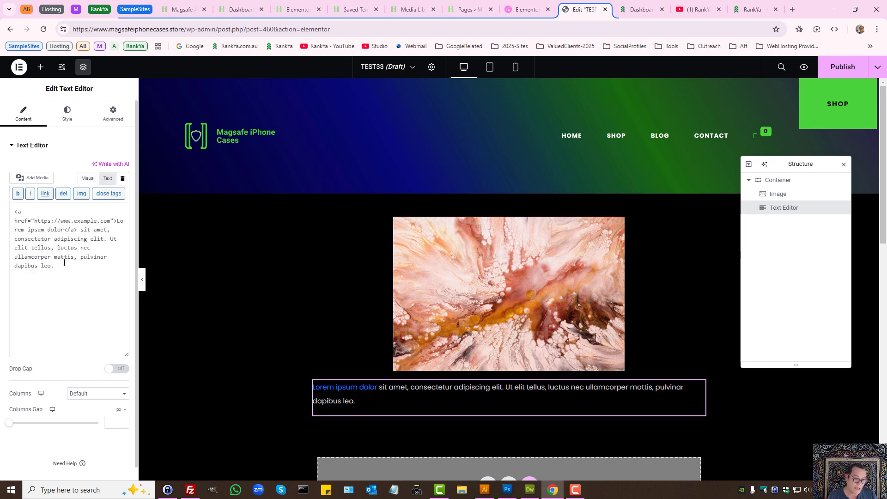
left_click_drag(57, 266, 2, 203)
left_click(58, 271)
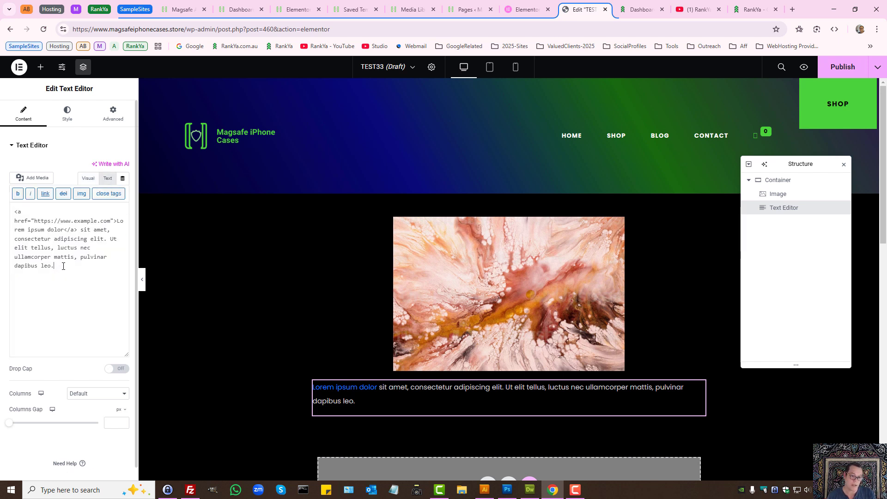
Return the text widget to visual editing and review its style and advanced layout settings.
left_click(81, 176)
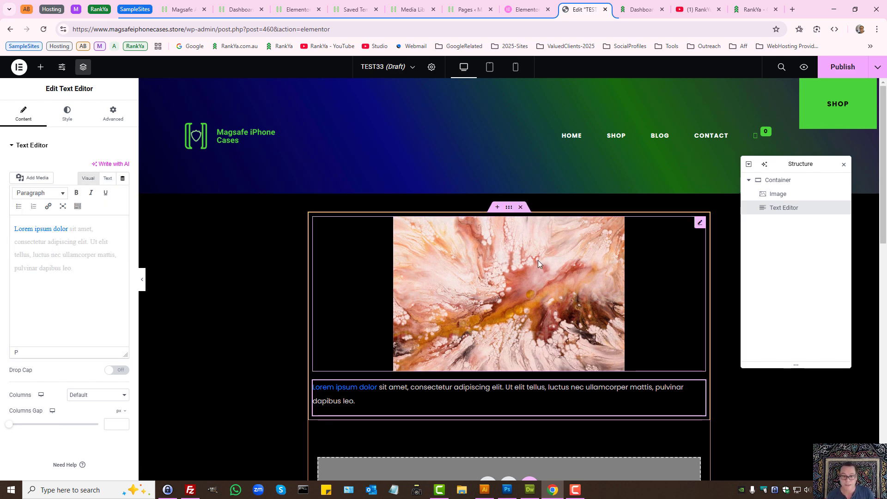
scroll(522, 270, "down", 1)
scroll(522, 273, "down", 3)
scroll(511, 297, "up", 3)
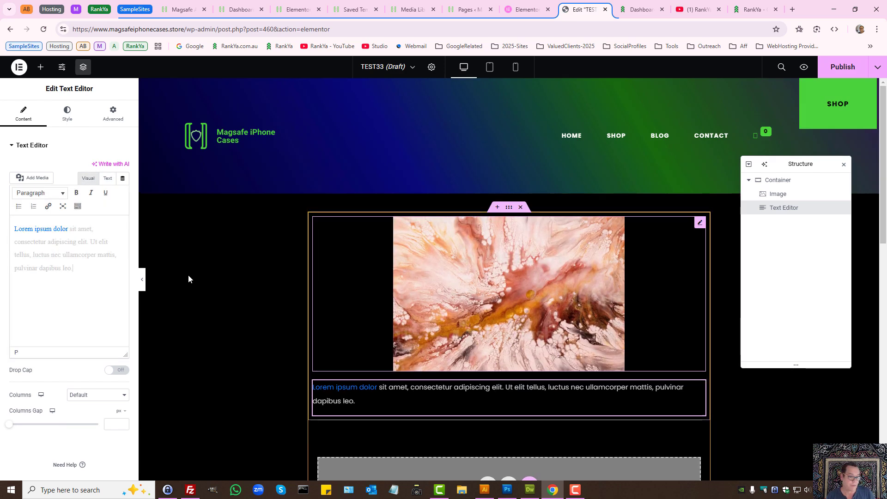
left_click(67, 113)
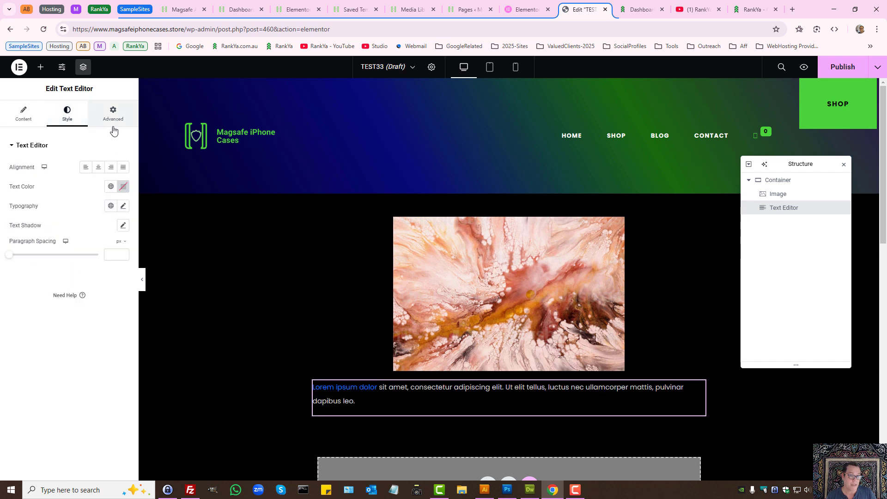
left_click(112, 113)
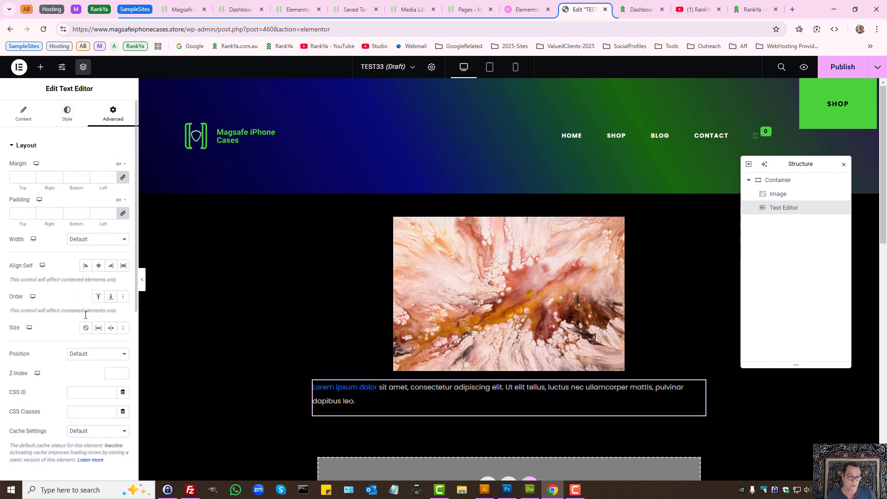
scroll(85, 315, "down", 3)
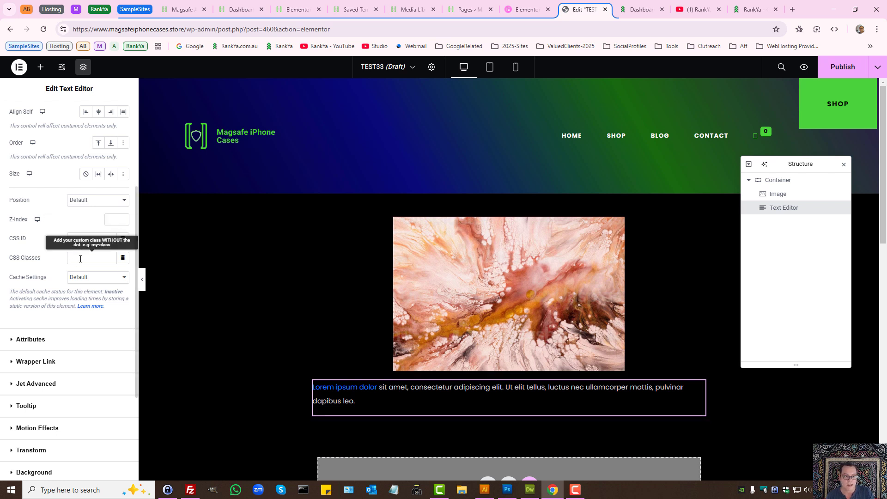
scroll(91, 271, "up", 3)
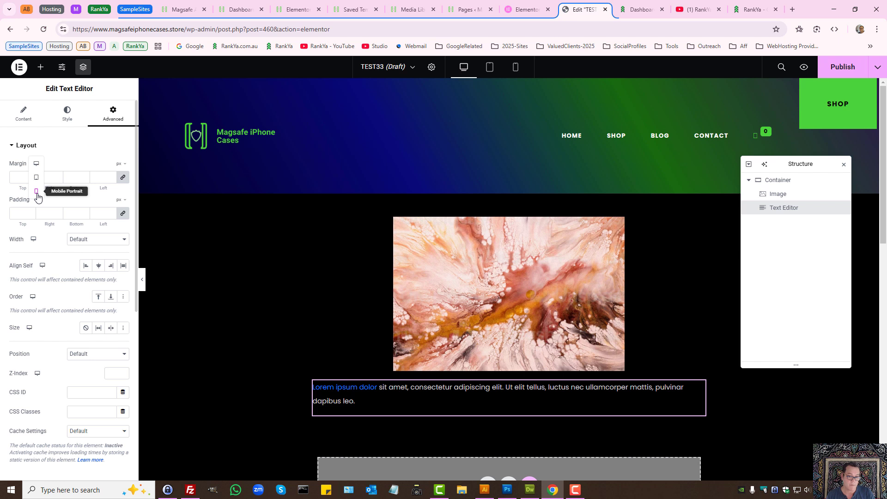
Preview the page in the mobile portrait and tablet layouts, inspect the image's responsive settings, and return to the desktop layout.
left_click(36, 191)
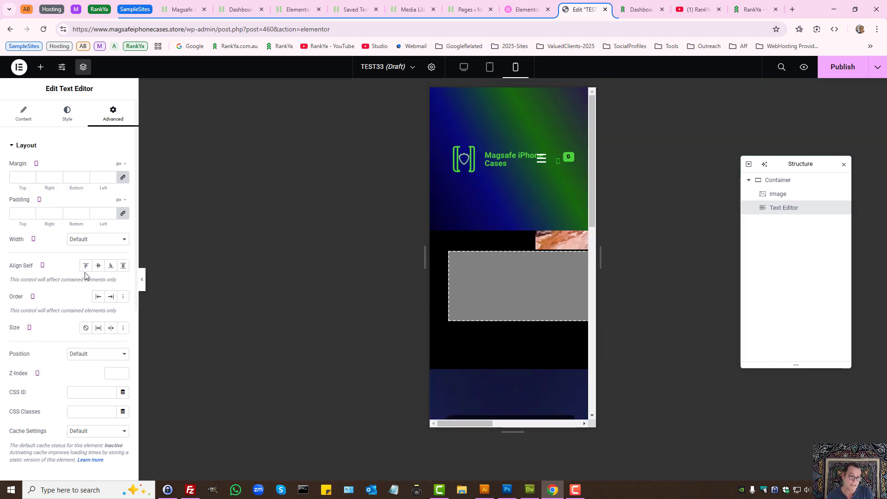
left_click(36, 167)
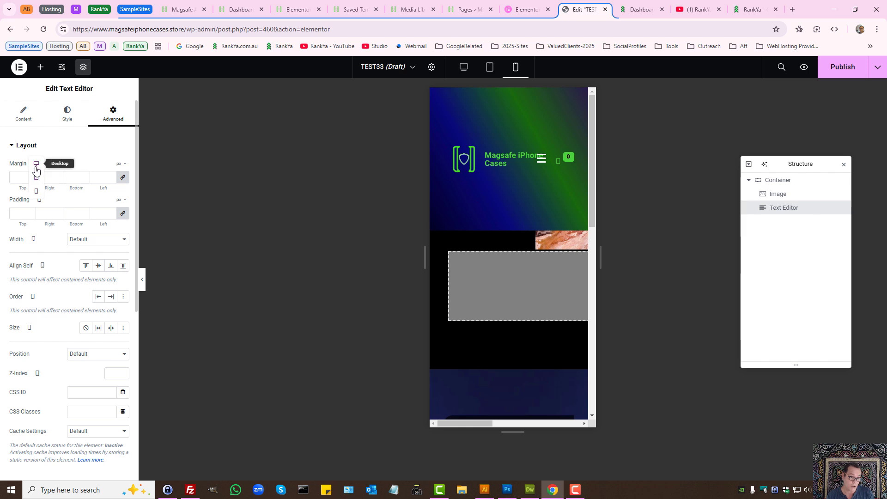
left_click(37, 166)
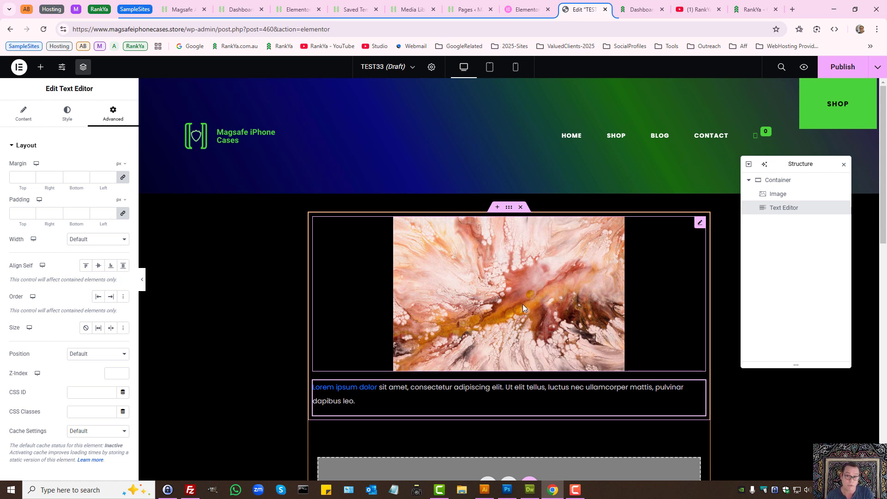
left_click(490, 68)
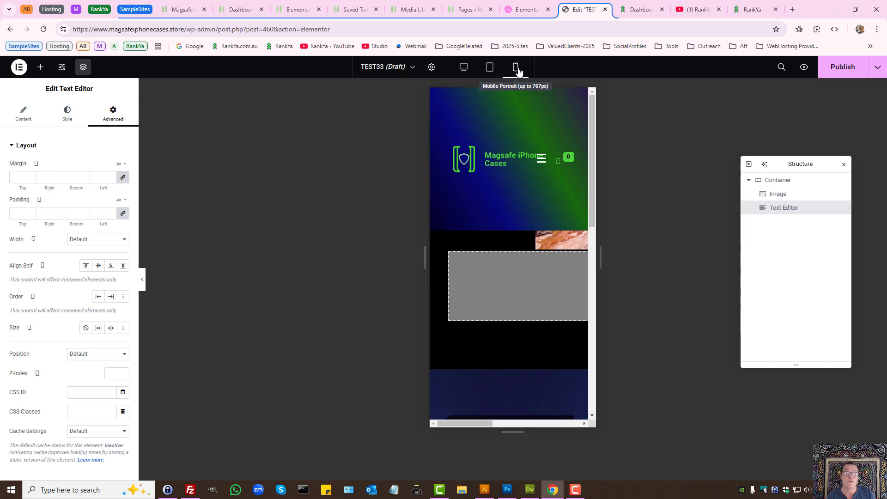
left_click(489, 68)
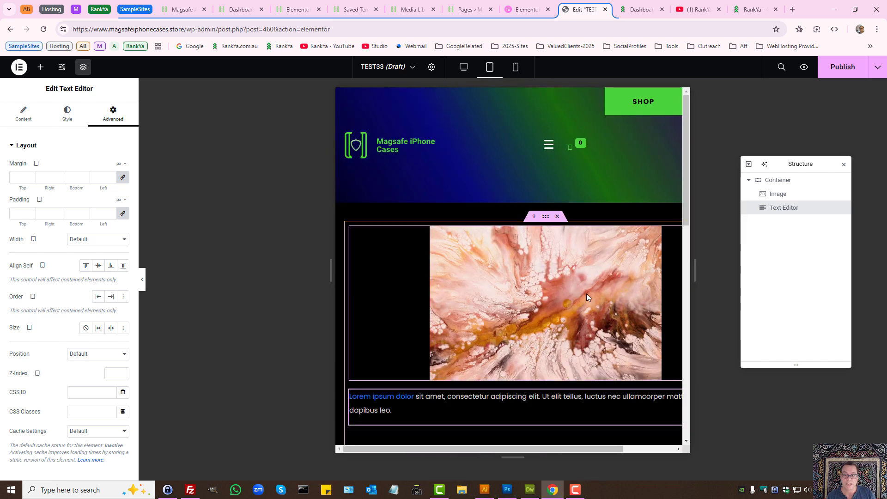
left_click(556, 294)
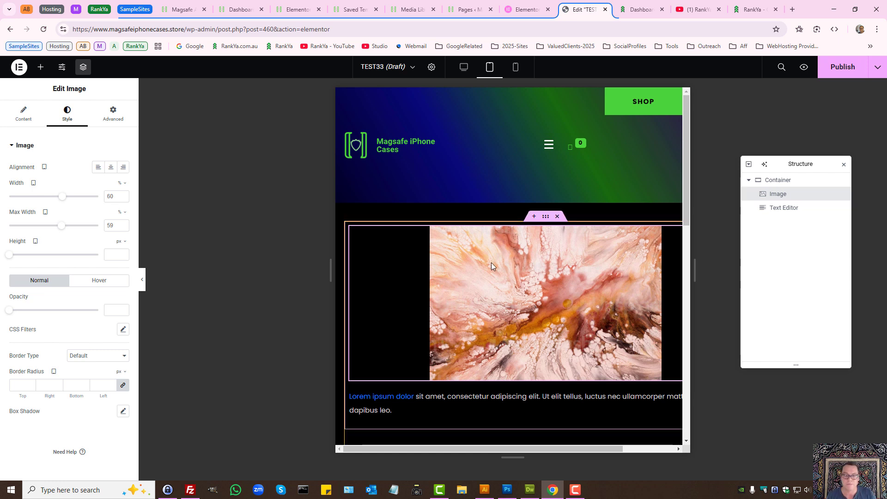
left_click(463, 67)
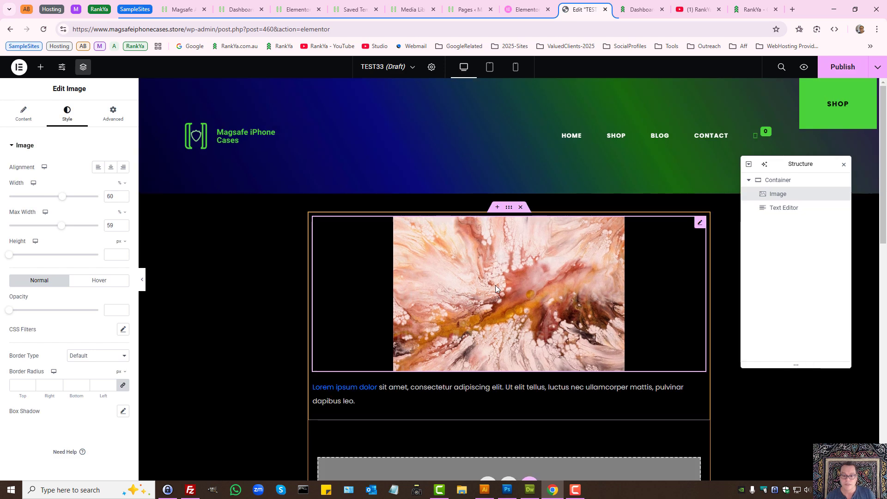
Add a grid container with three columns and one row below the existing container.
scroll(496, 285, "down", 3)
left_click(489, 331)
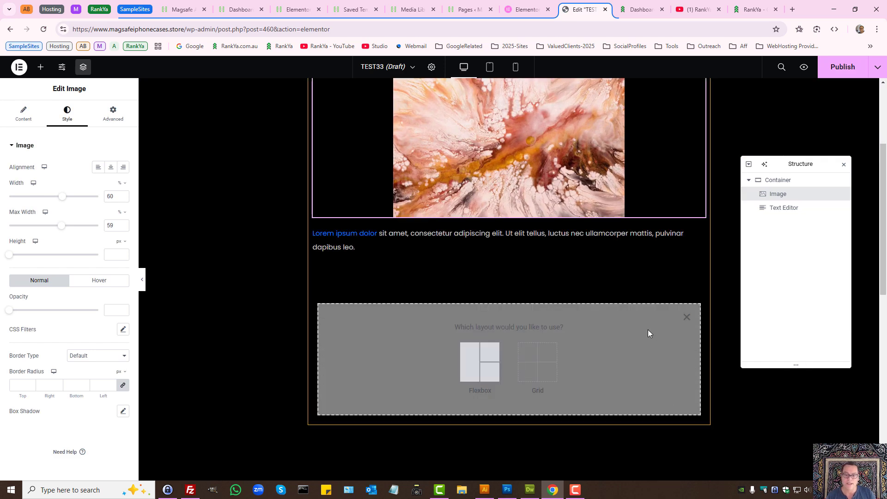
left_click(538, 377)
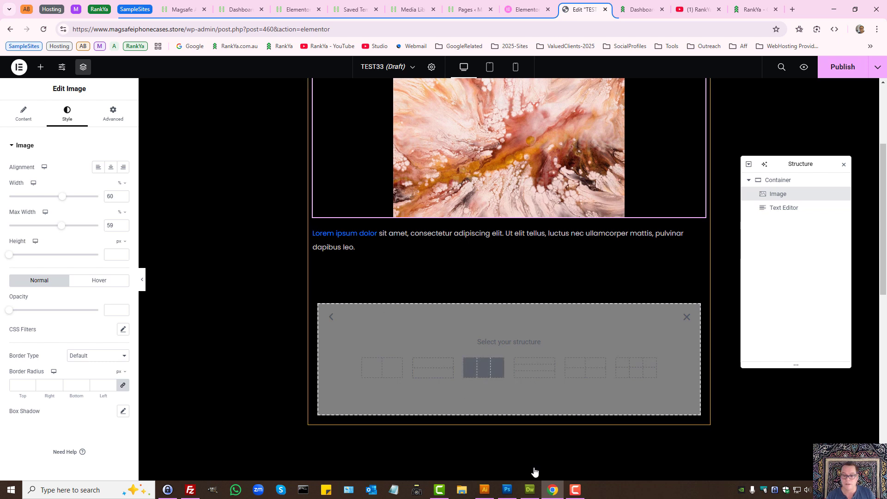
left_click(484, 368)
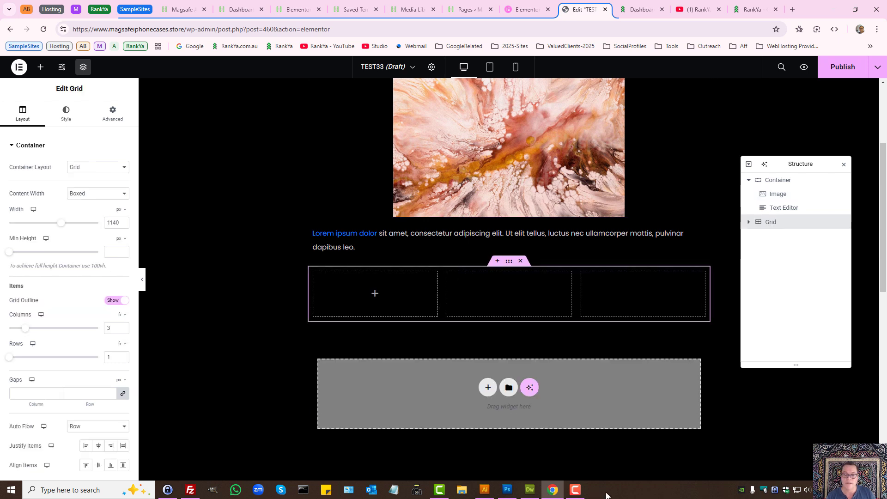
Add a Text Editor widget to the grid's first cell and an Icon List widget to its second cell.
left_click(393, 330)
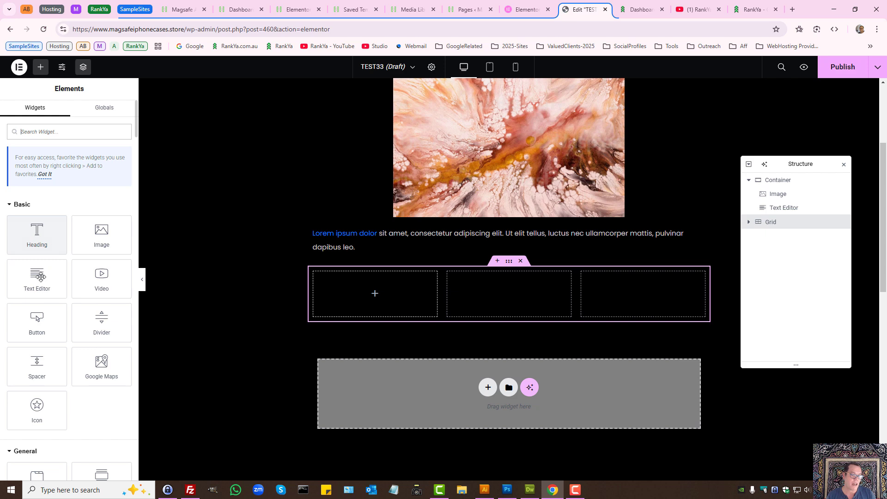
left_click_drag(41, 277, 368, 328)
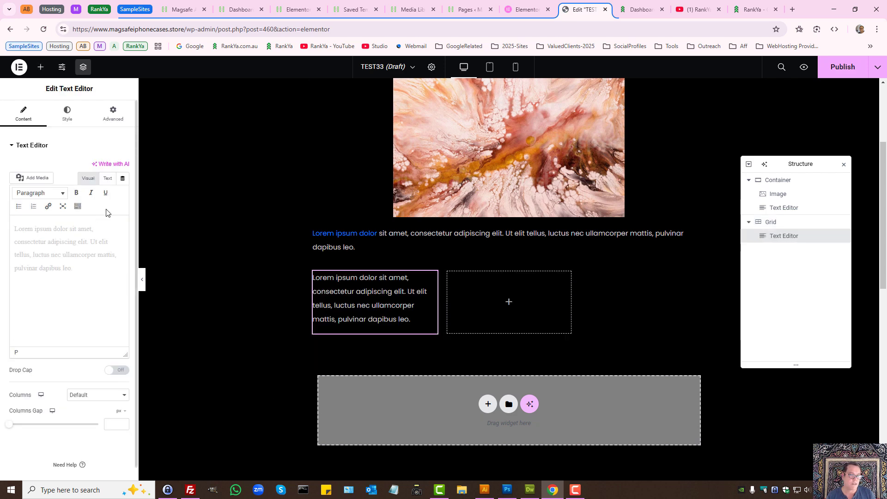
left_click(509, 301)
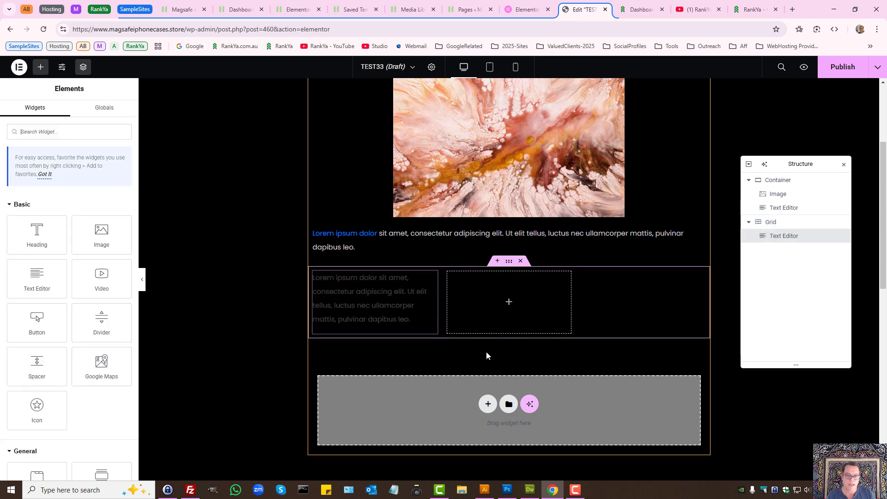
scroll(93, 332, "down", 6)
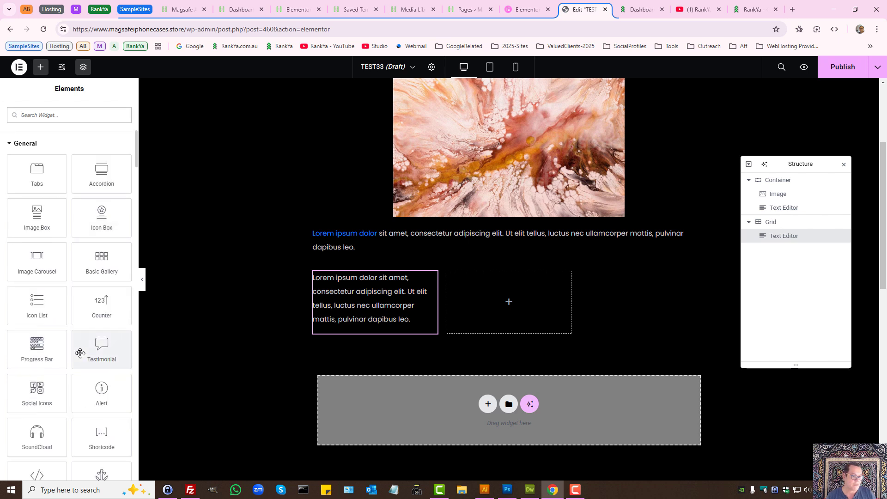
left_click_drag(36, 305, 472, 431)
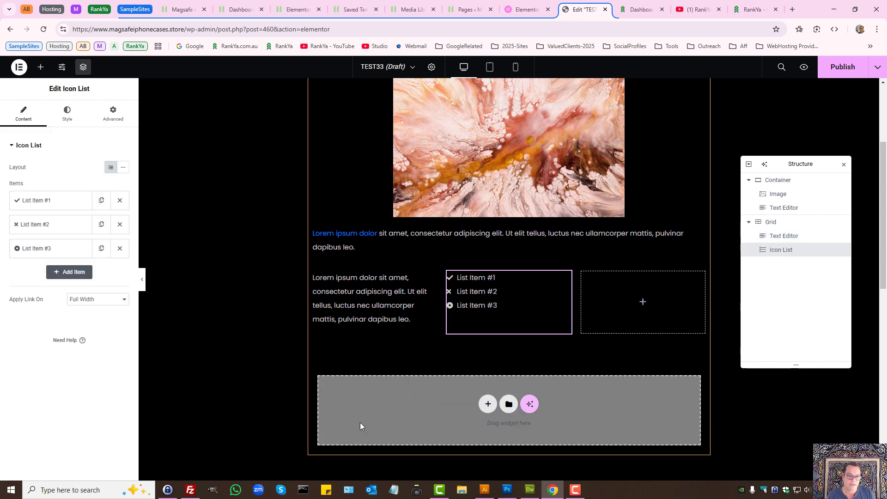
Change the first icon list item's text to "List CHANGE #1".
left_click(53, 203)
triple_click(54, 235)
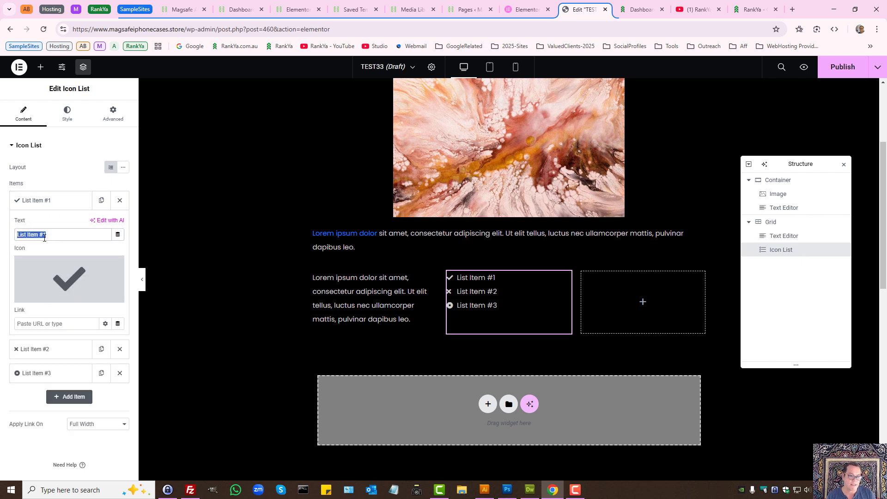
left_click(67, 239)
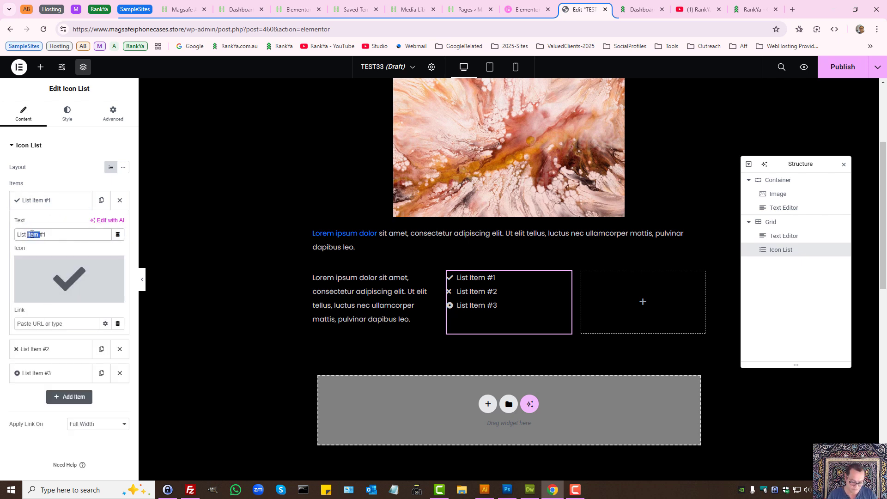
key("BackSpace")
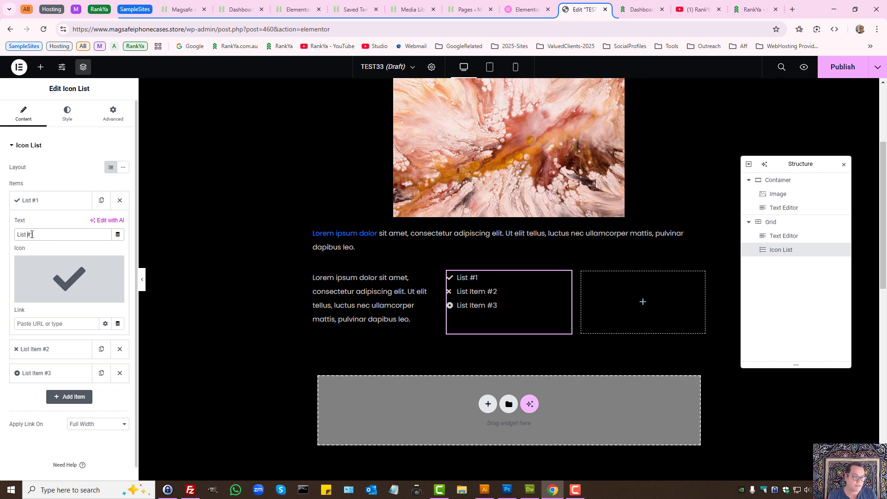
type("CHANGE")
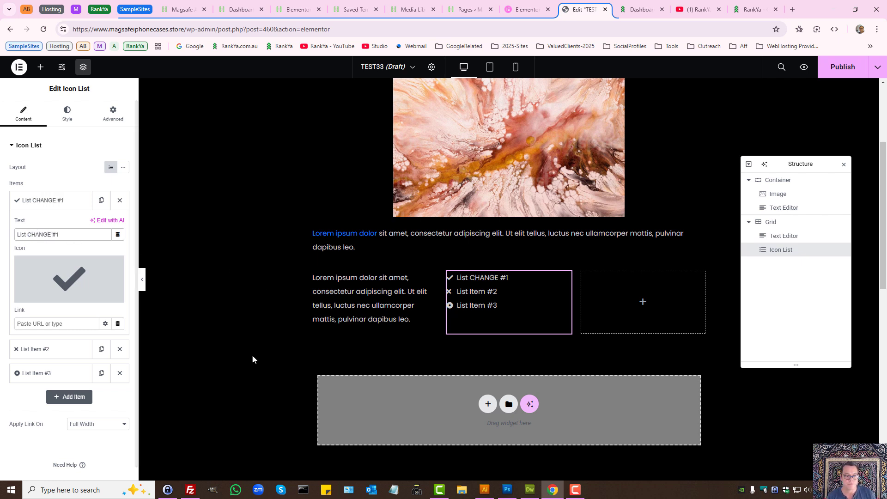
Browse the icon library for the first list item and close it without inserting an icon.
left_click(87, 290)
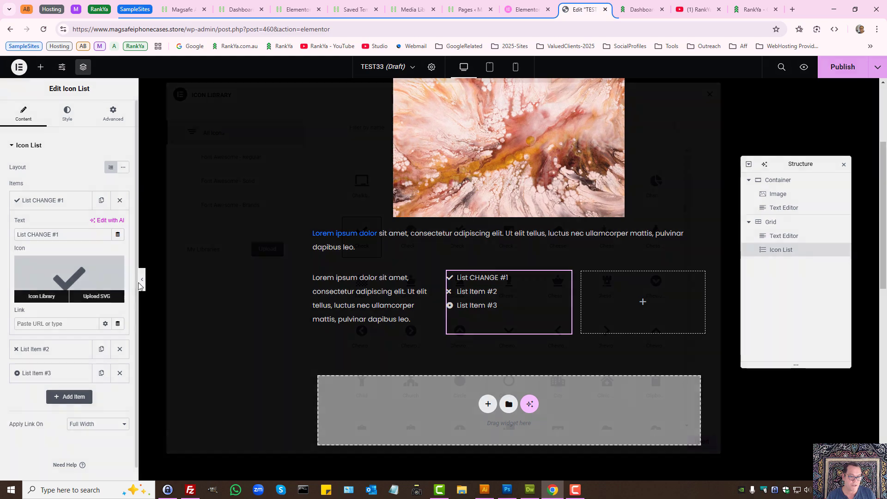
left_click(612, 251)
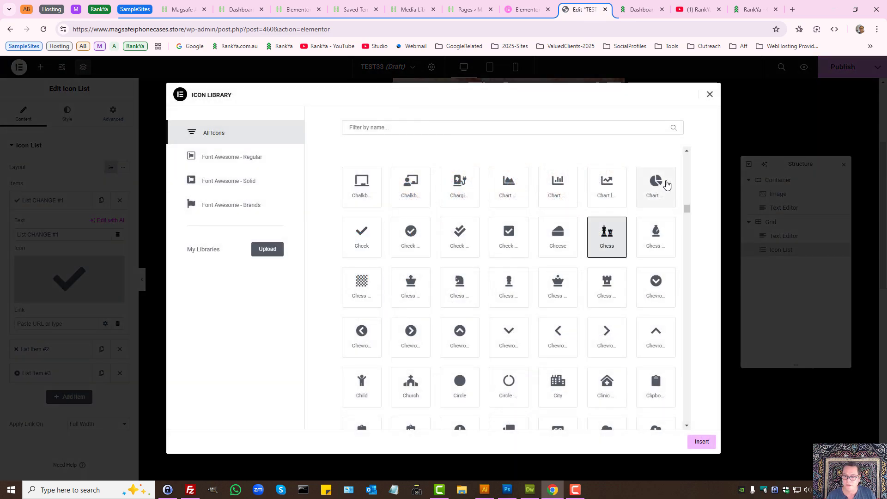
left_click(665, 183)
left_click(710, 96)
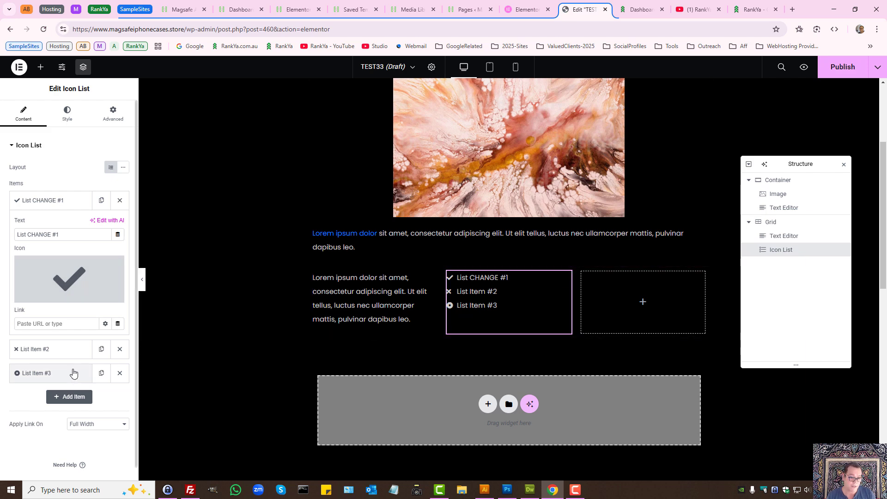
Try the thumbs-up icon for List Item #2 in the icon library and close the library without inserting it.
scroll(69, 370, "down", 1)
left_click(48, 342)
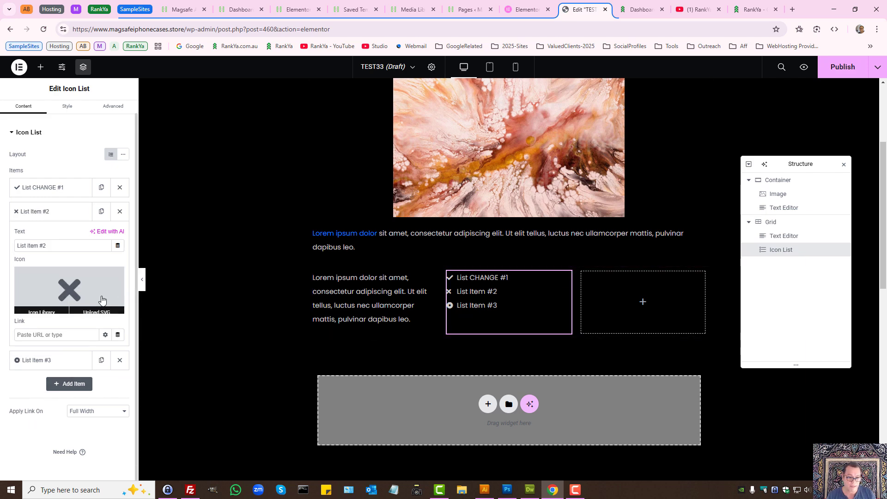
left_click(69, 295)
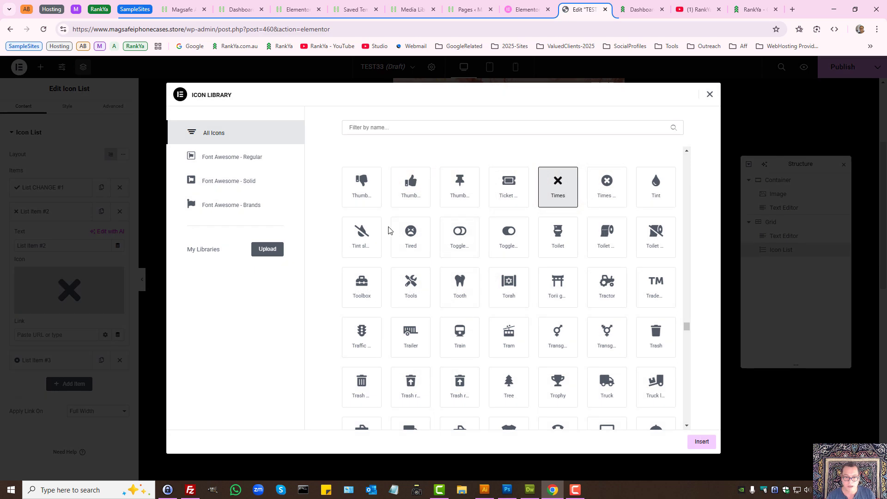
left_click(411, 187)
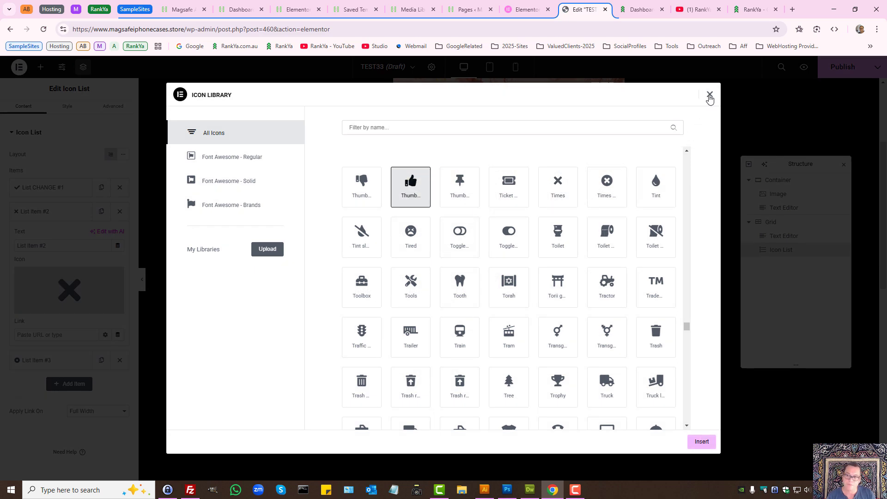
left_click(710, 97)
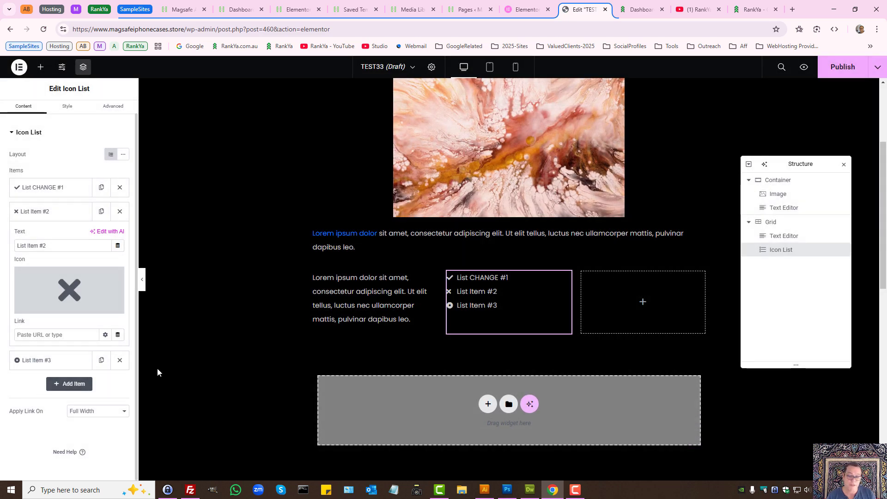
Duplicate the Icon List widget through the Structure window to fill the grid's third cell.
left_click(642, 303)
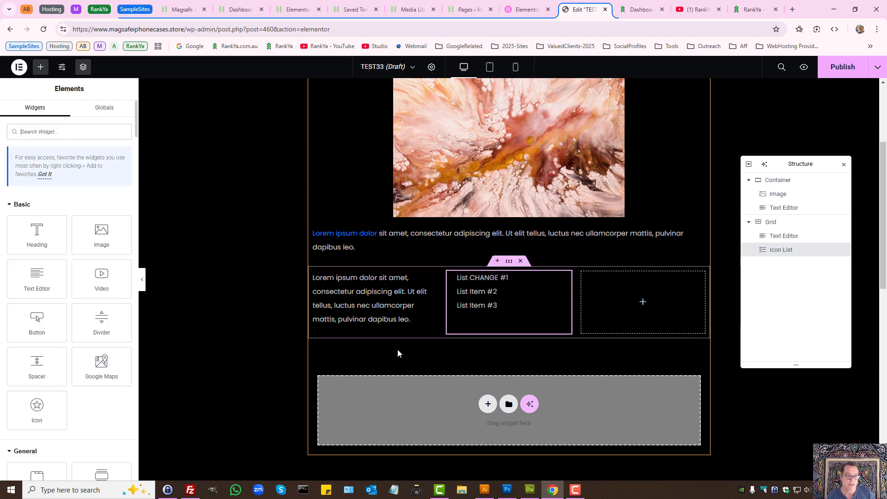
left_click(546, 286)
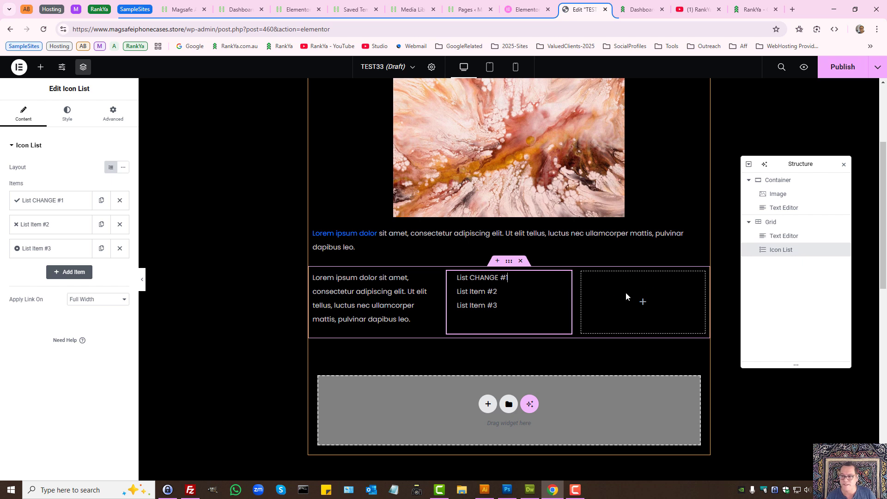
right_click(777, 255)
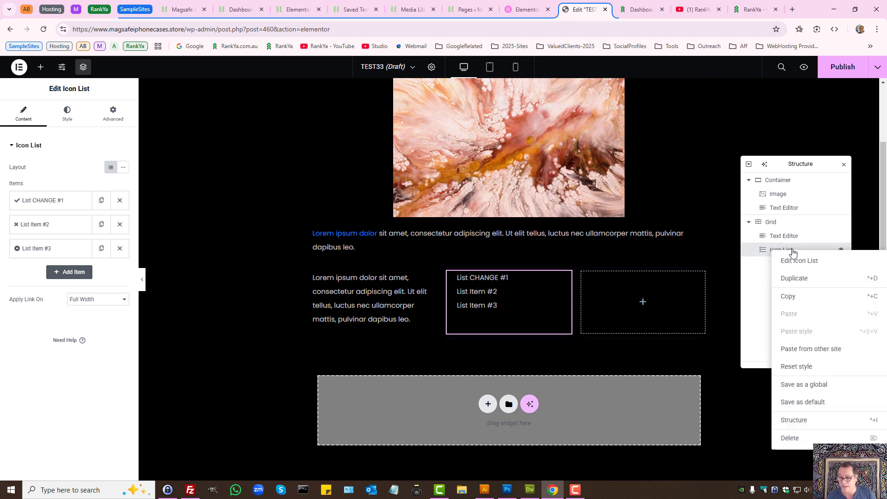
left_click(806, 299)
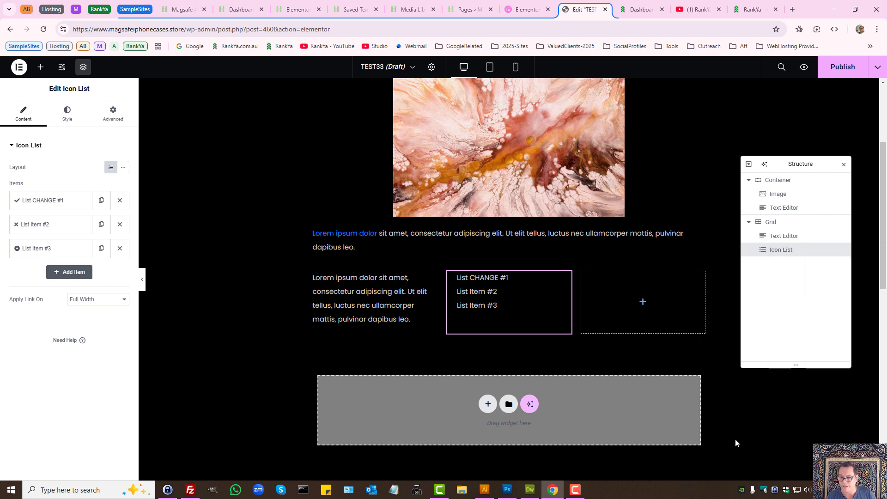
right_click(776, 255)
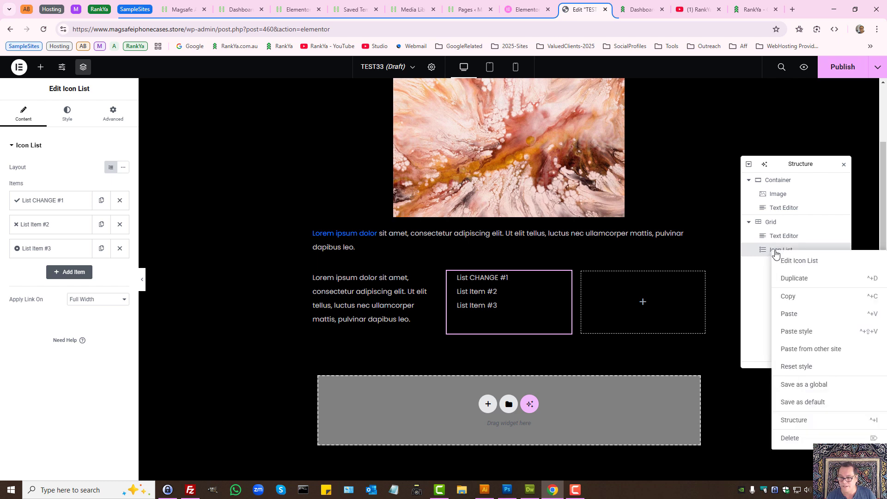
left_click(791, 279)
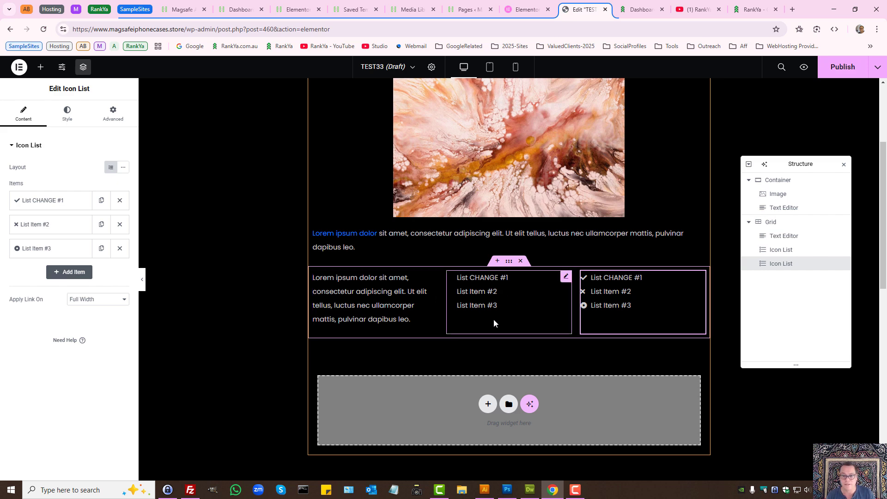
scroll(471, 319, "down", 3)
scroll(470, 320, "up", 6)
scroll(558, 313, "down", 7)
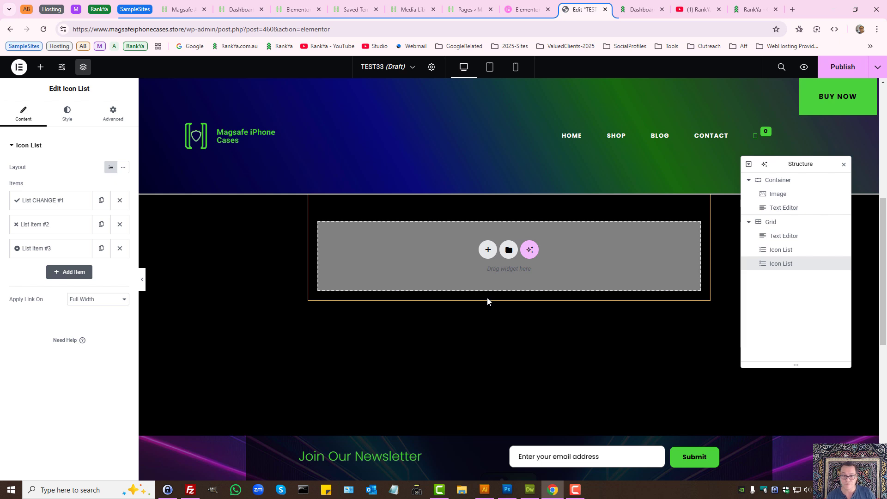
left_click(488, 250)
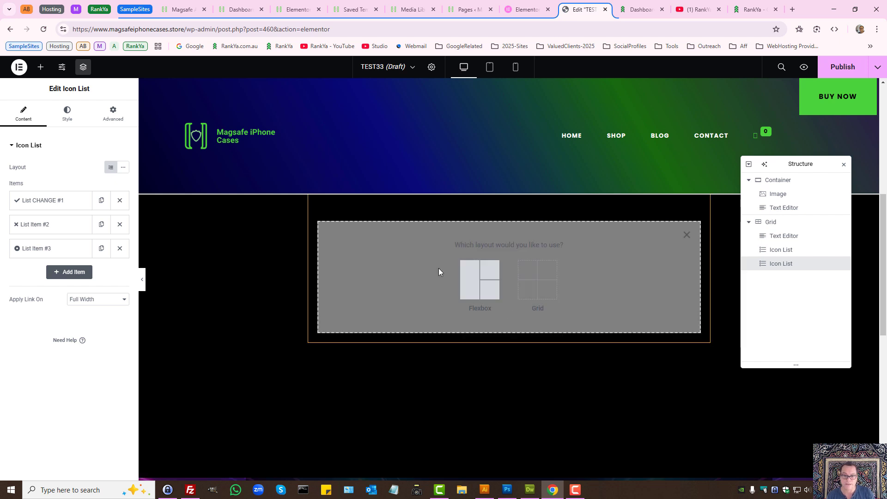
left_click(554, 284)
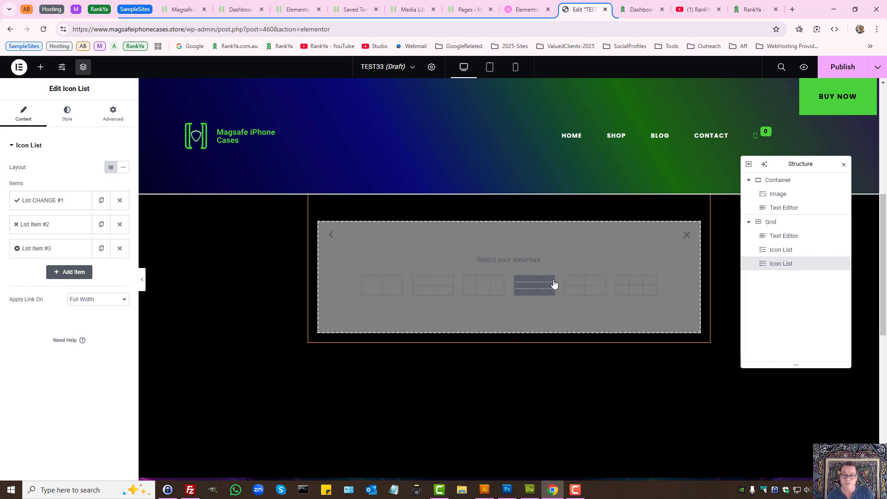
left_click(687, 236)
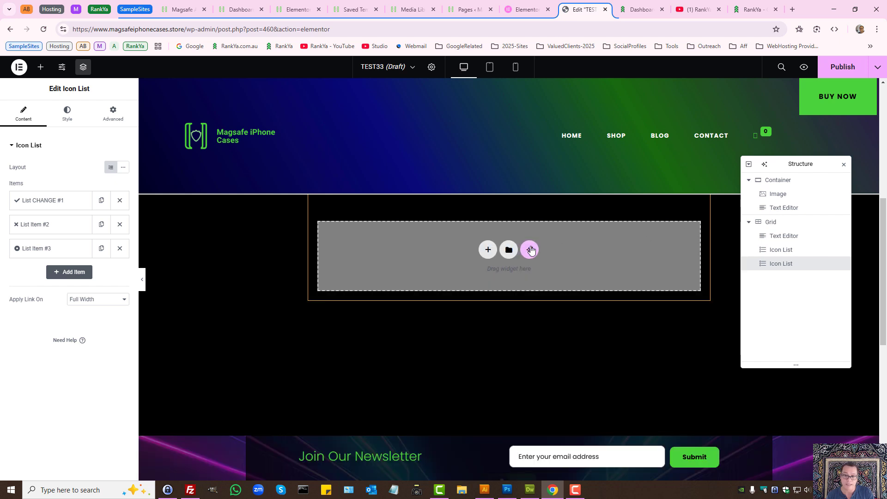
Add a new grid container with two columns and one row below the existing grid.
left_click(488, 249)
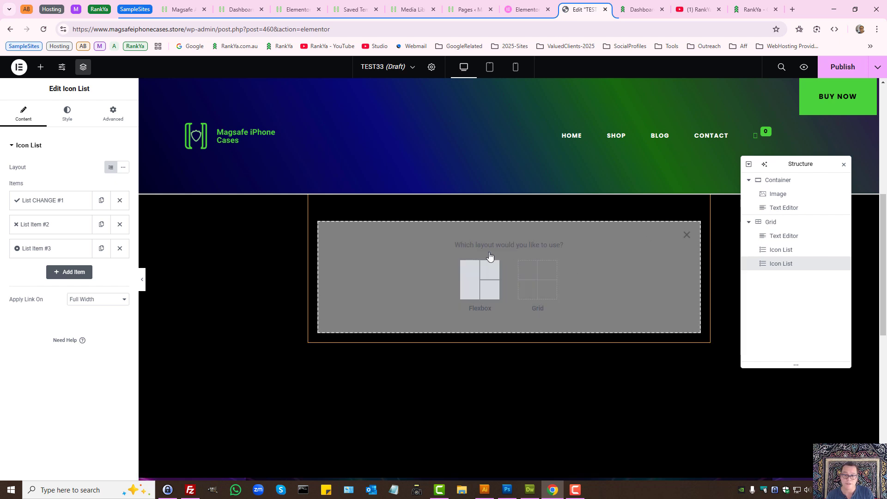
left_click(544, 292)
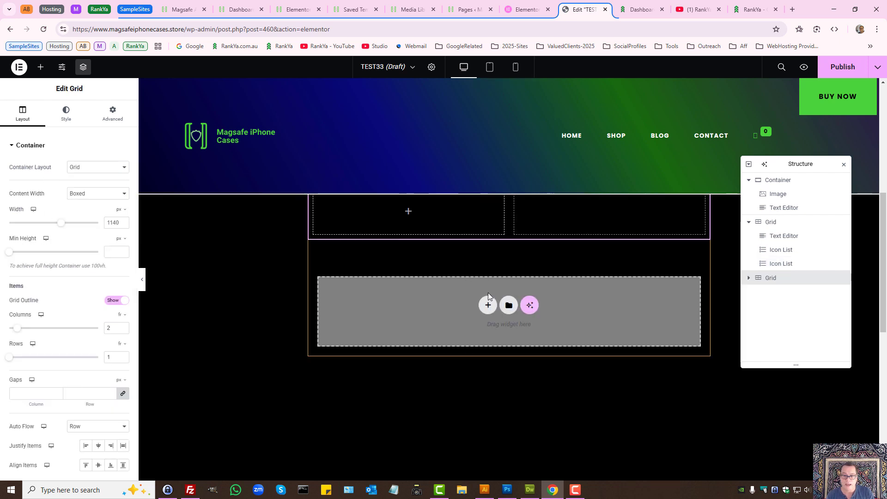
scroll(488, 293, "up", 3)
Add a Social Icons widget to the new grid's first cell and check the Facebook item's settings.
left_click(408, 370)
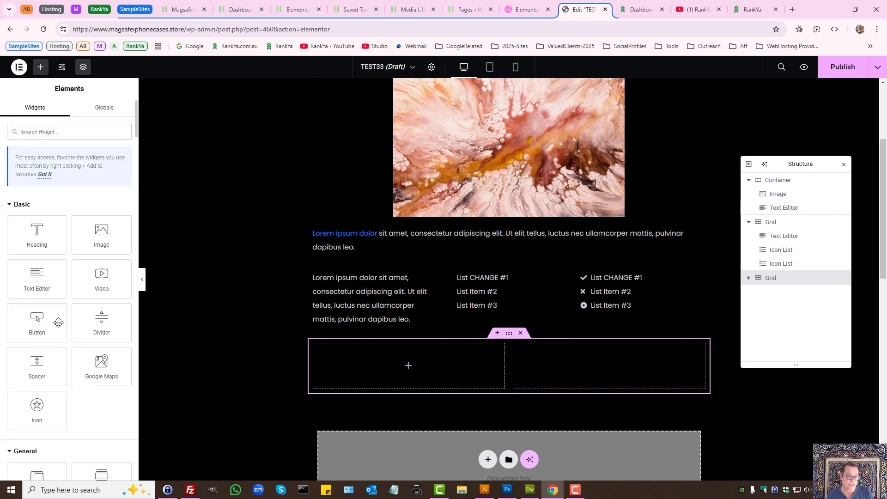
scroll(55, 324, "down", 8)
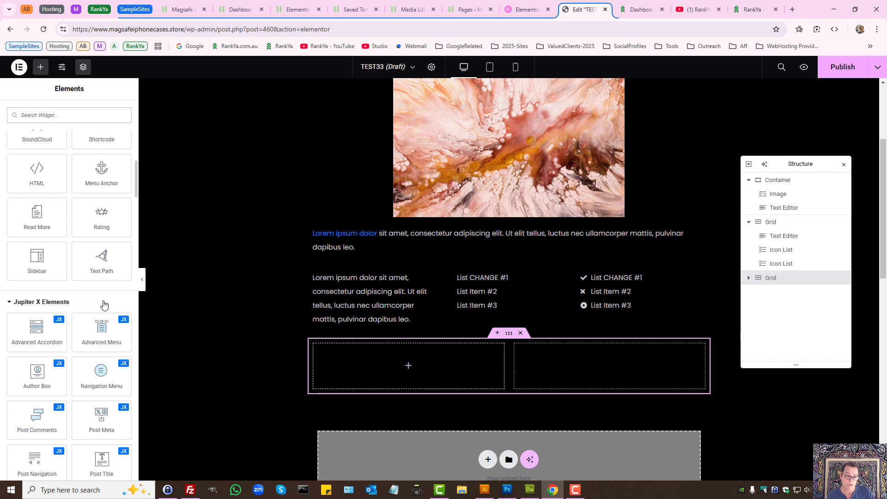
left_click(9, 304)
left_click(28, 305)
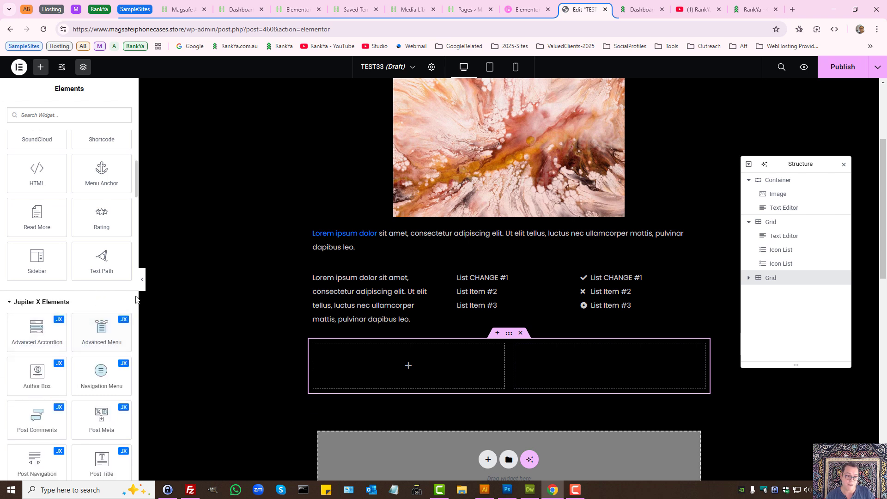
scroll(63, 256, "up", 3)
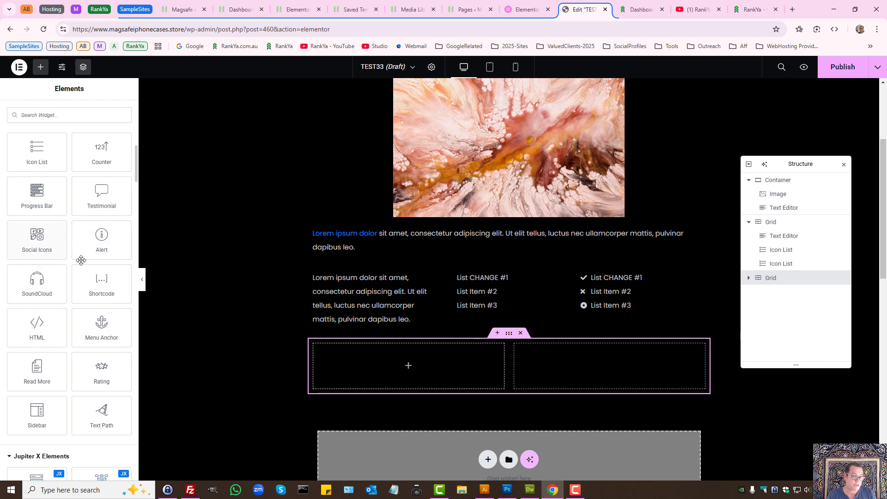
left_click_drag(49, 247, 406, 372)
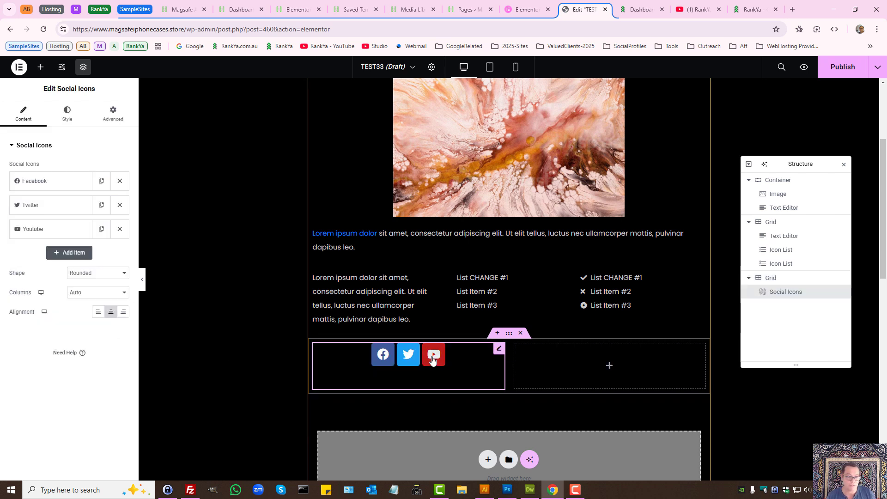
left_click(42, 185)
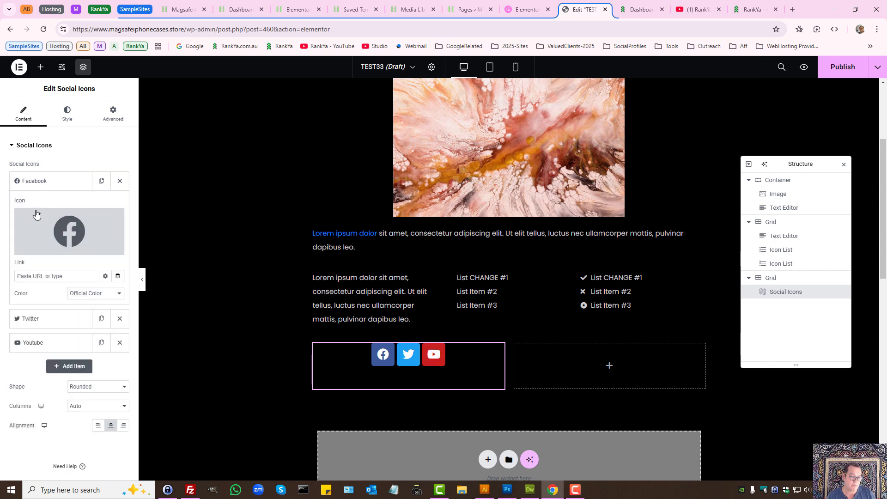
left_click(40, 182)
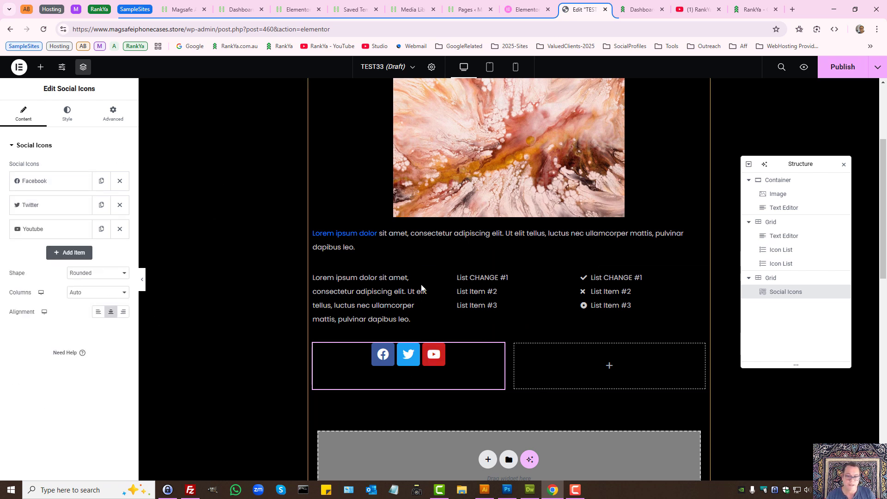
Add a Heading widget to the two-column grid's second cell with the title "Follow Us".
left_click(609, 366)
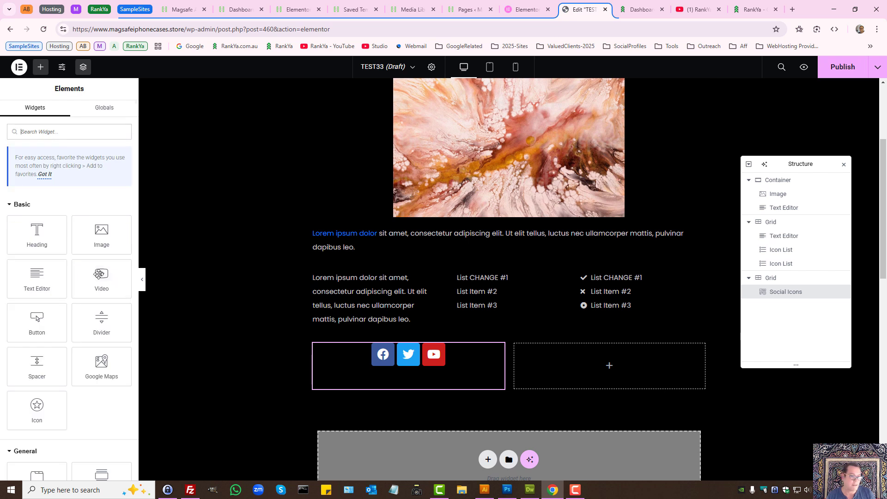
left_click_drag(38, 234, 621, 379)
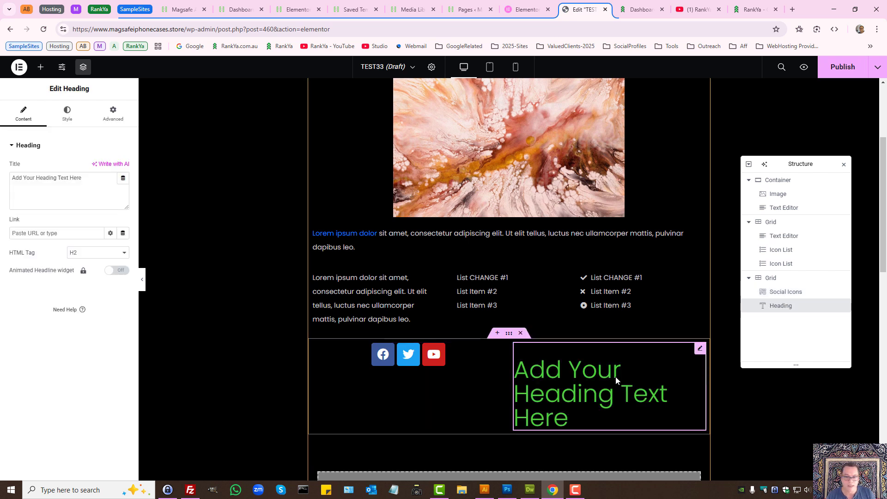
double_click(46, 178)
triple_click(43, 178)
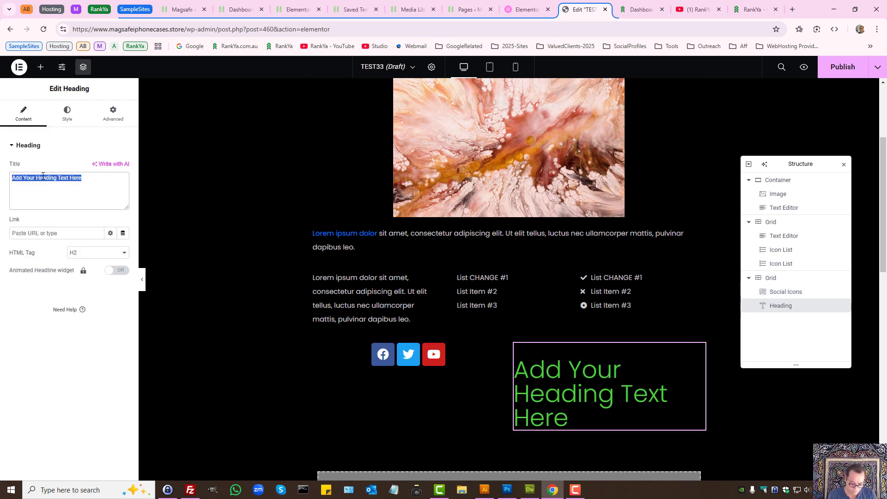
type("Follow U")
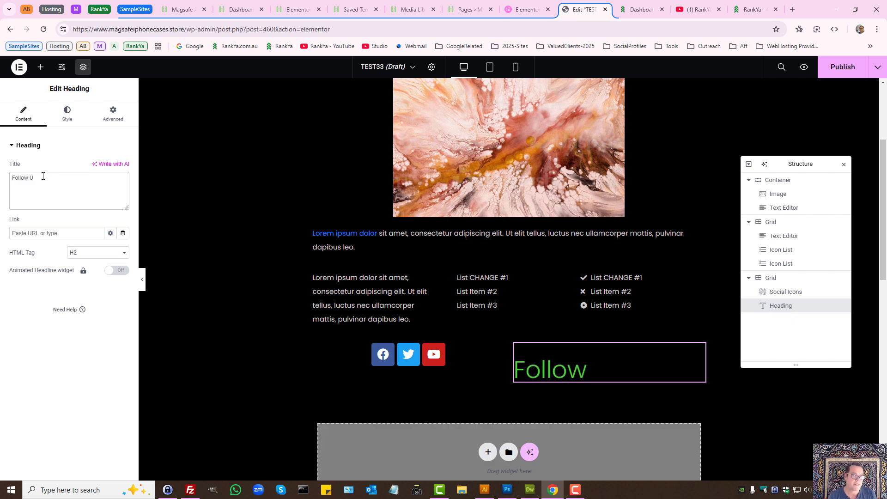
type("s")
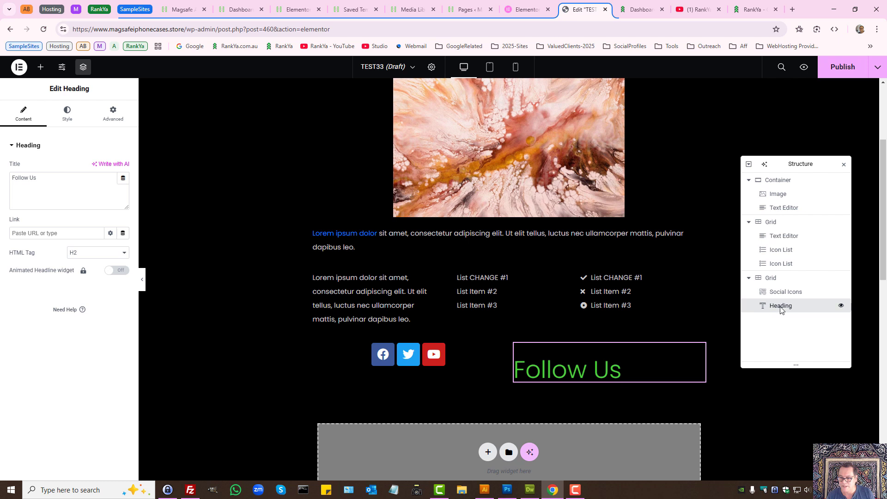
In the Structure window, move the heading before the Social Icons and their grid above the three-column grid, collapsing the tree.
left_click_drag(781, 310, 763, 290)
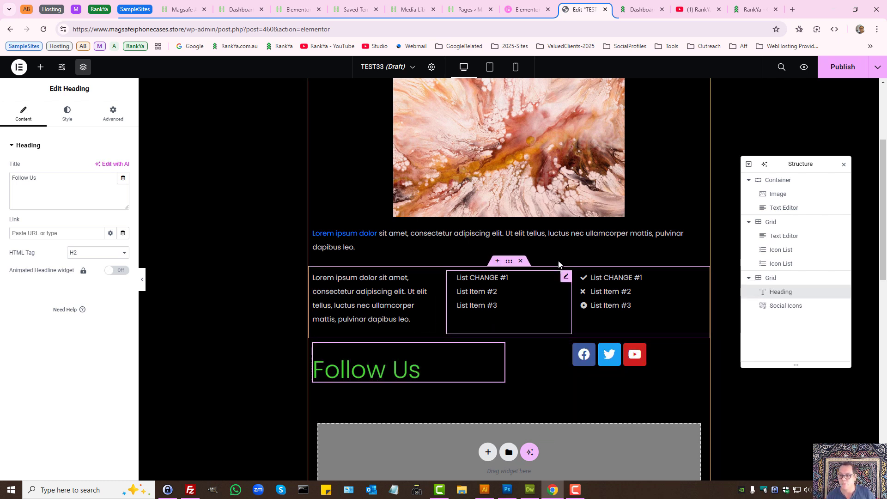
left_click_drag(763, 282, 769, 220)
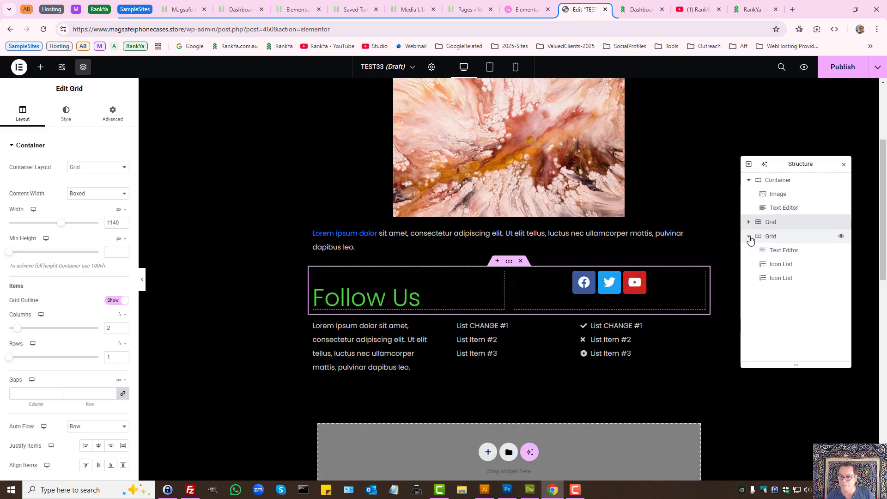
left_click(749, 237)
left_click(750, 181)
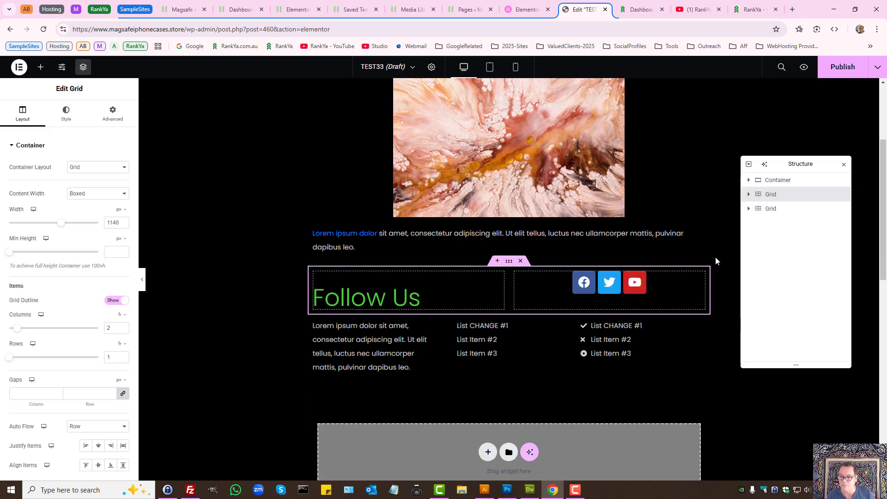
Open the template library and compare its My Templates list with the site's Saved Templates page.
scroll(511, 350, "down", 3)
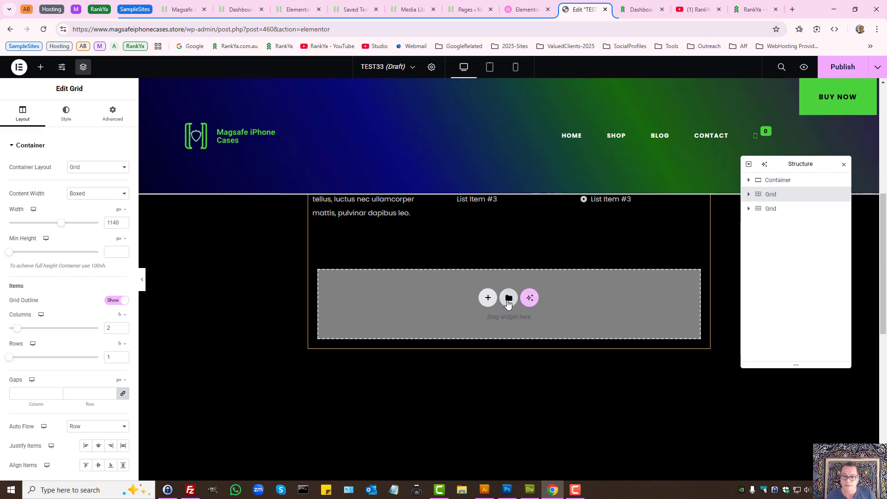
left_click(508, 299)
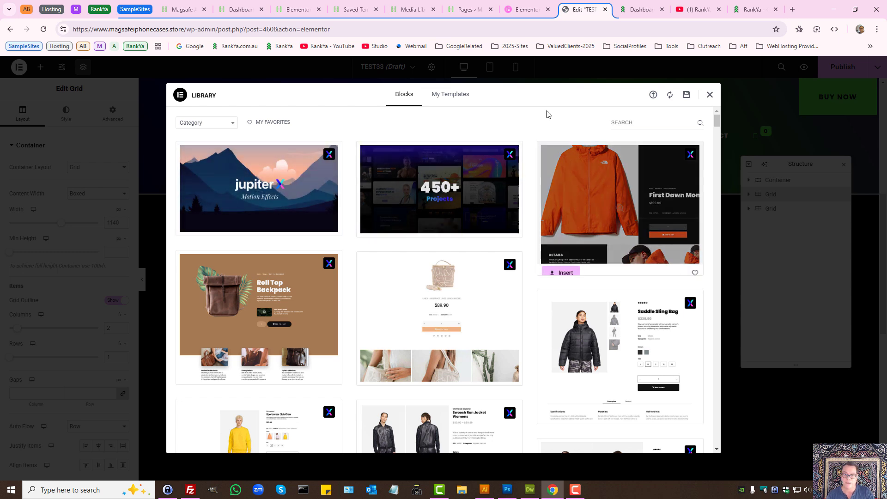
left_click(457, 100)
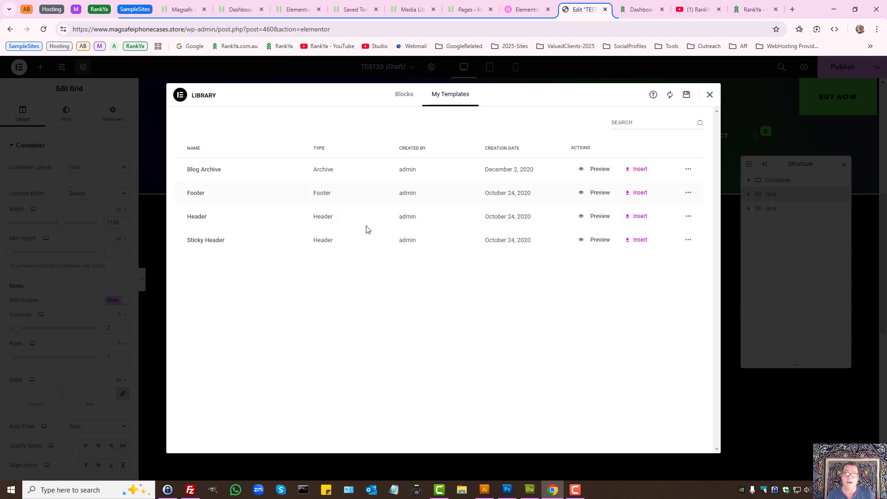
left_click(355, 10)
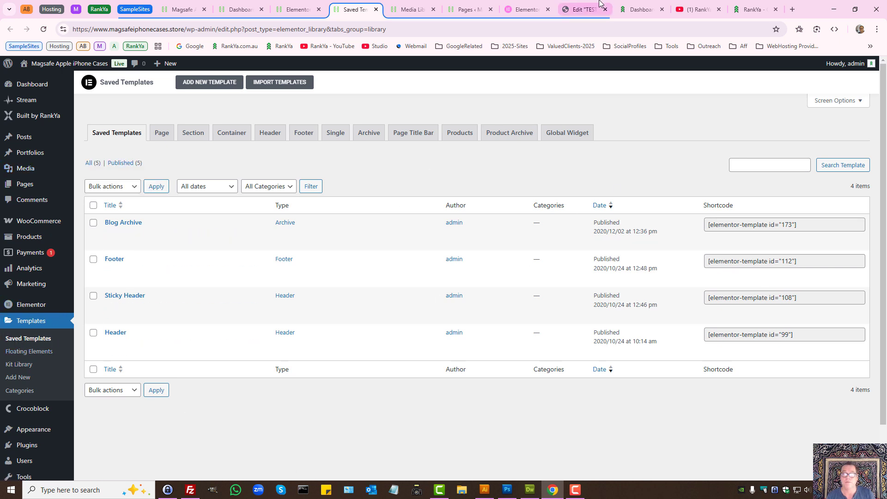
left_click(583, 10)
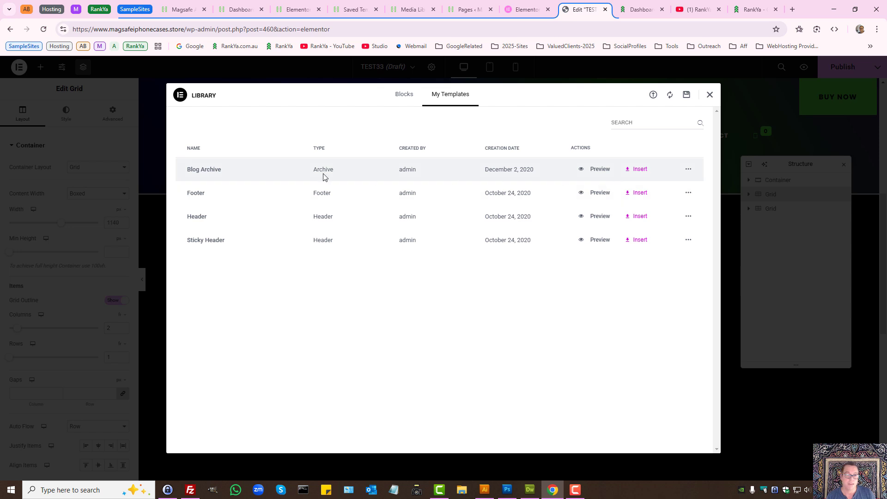
Filter the template library's blocks by the About category.
left_click(404, 95)
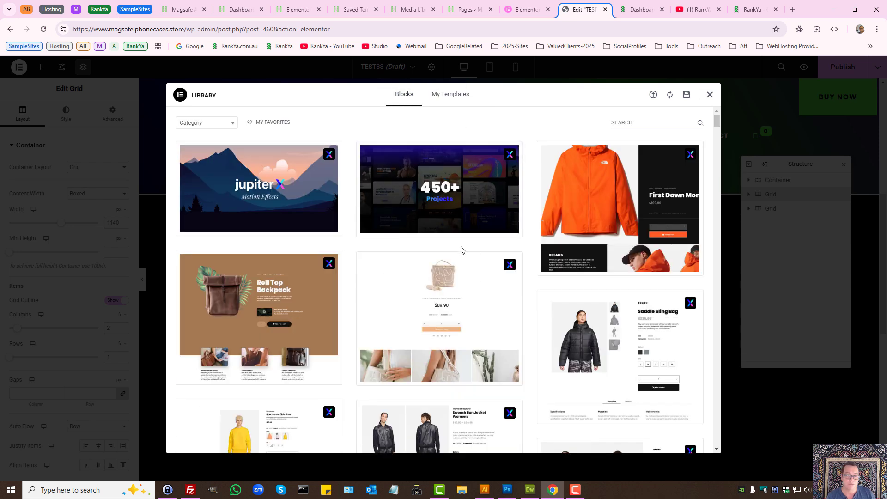
left_click(228, 123)
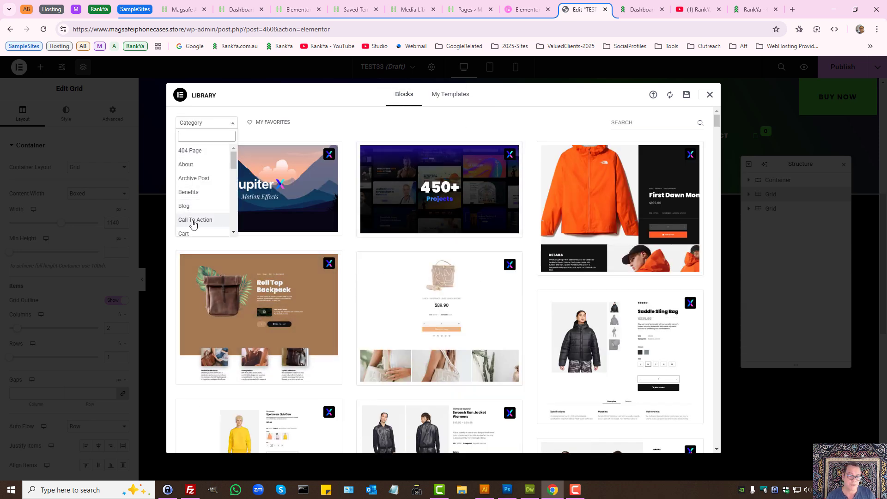
left_click(186, 165)
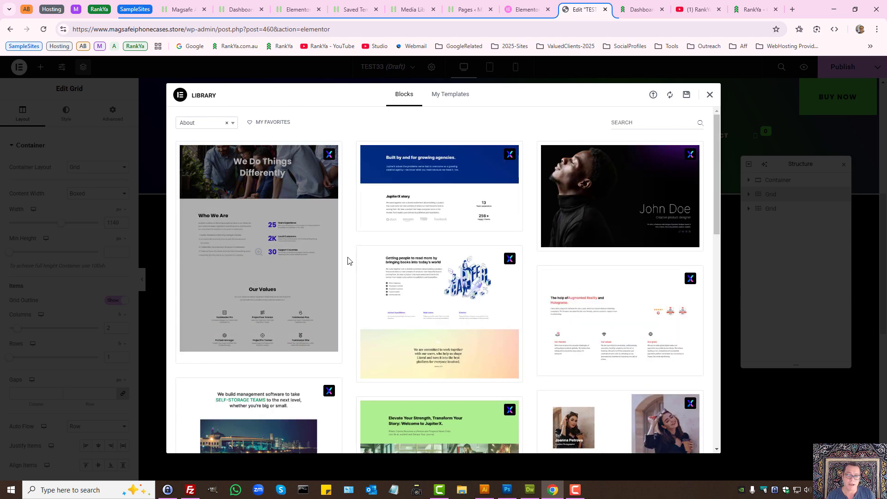
Browse the About blocks and insert the "Built by and for growing agencies." block into the page.
scroll(477, 267, "down", 15)
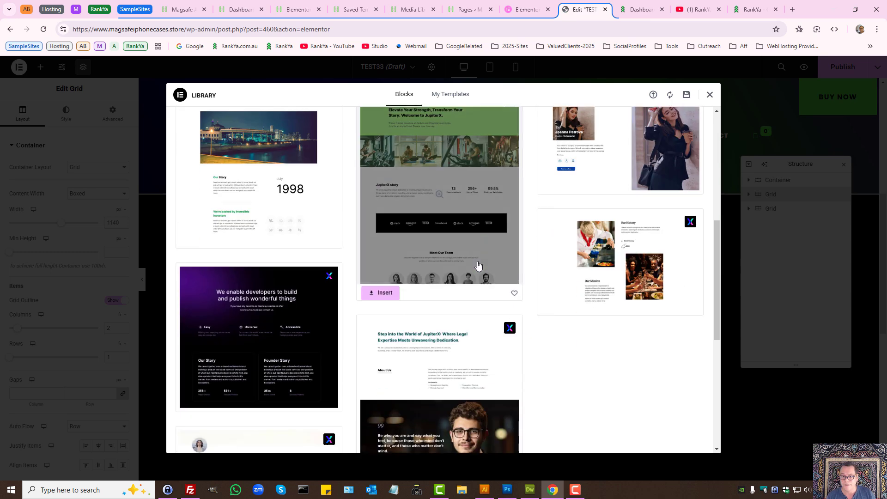
mouse_move(477, 311)
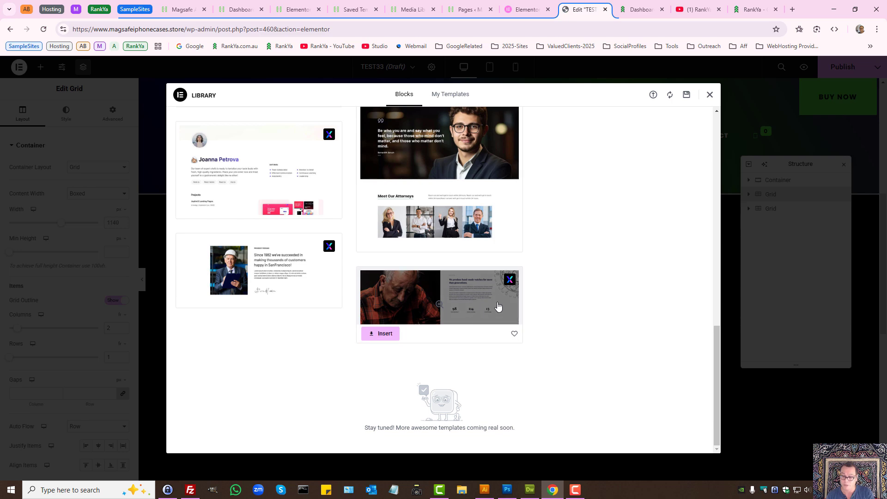
scroll(508, 301, "up", 15)
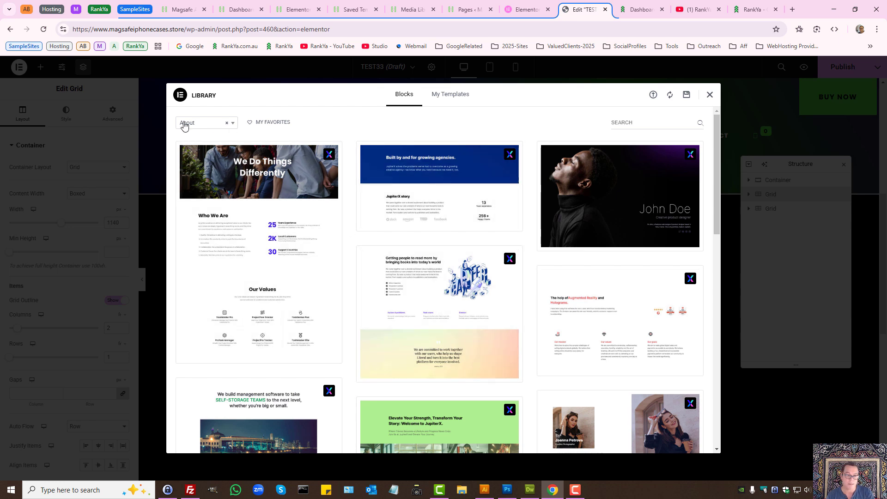
mouse_move(401, 219)
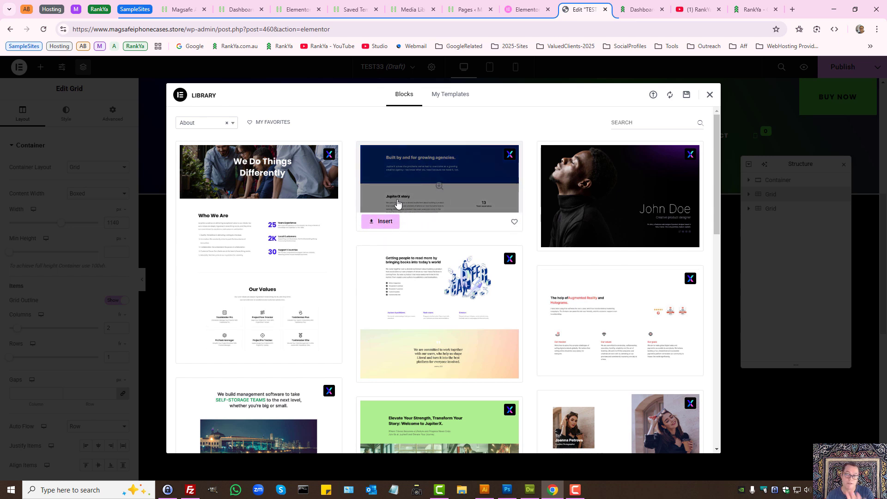
left_click(377, 223)
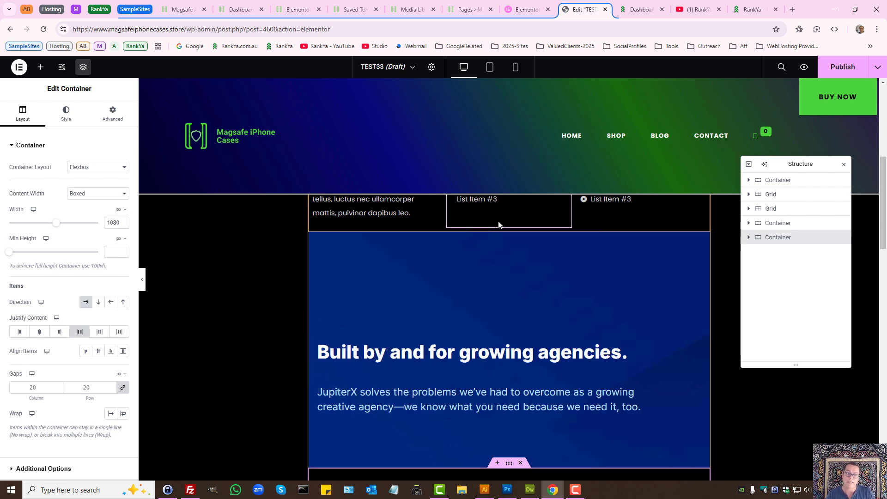
scroll(498, 339, "down", 10)
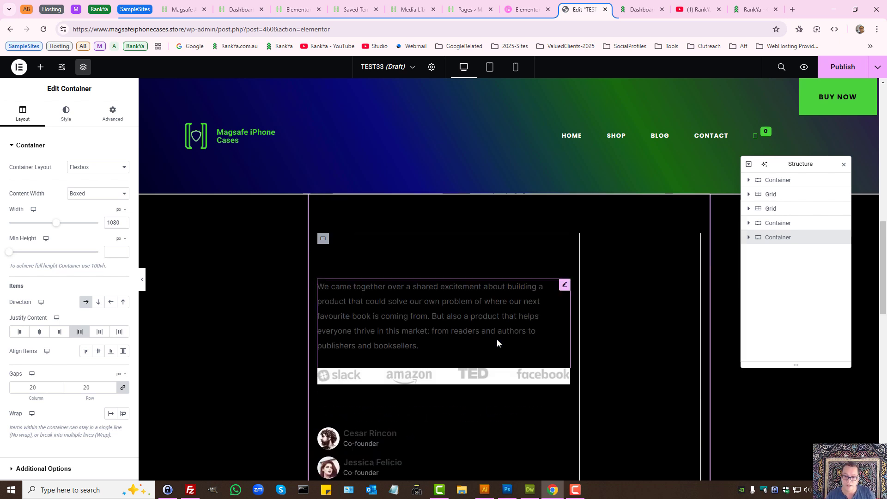
scroll(497, 340, "up", 5)
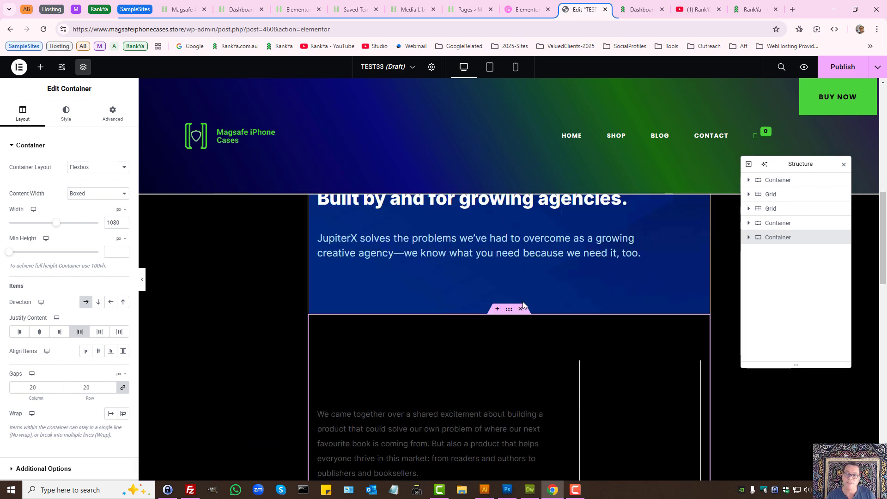
scroll(453, 308, "up", 5)
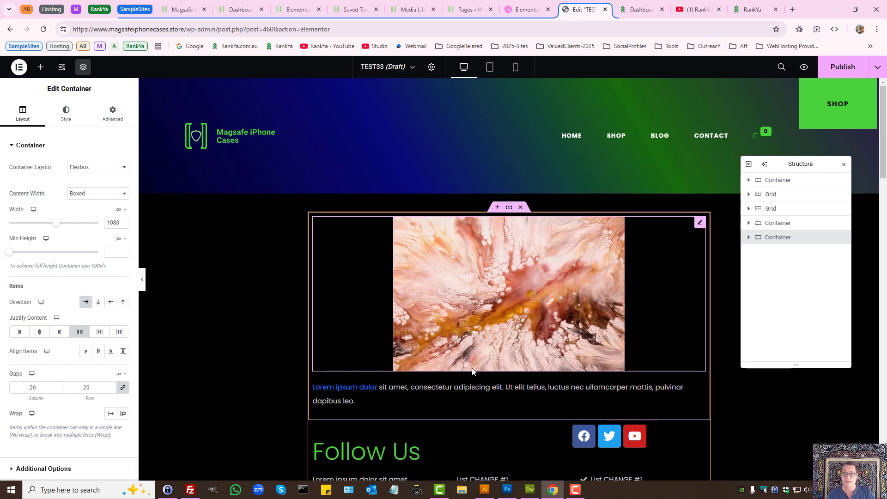
Set the content width of the container holding the image and lorem ipsum text to Full Width.
left_click(509, 208)
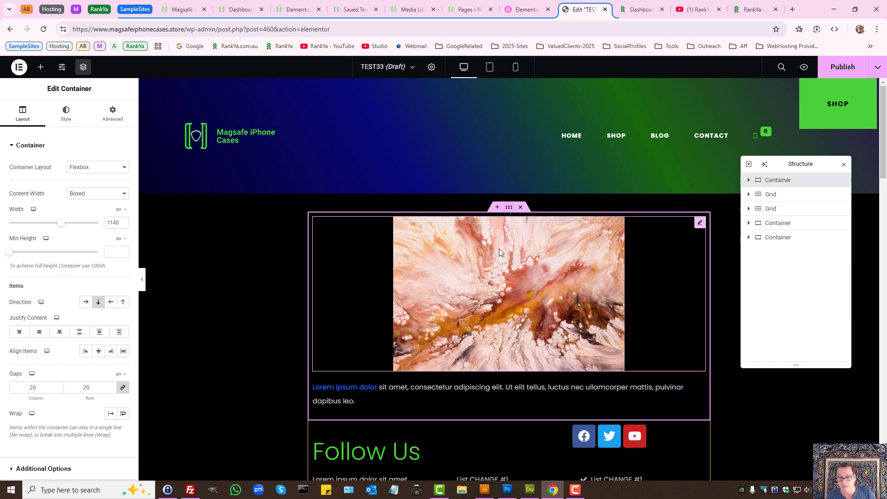
left_click(113, 115)
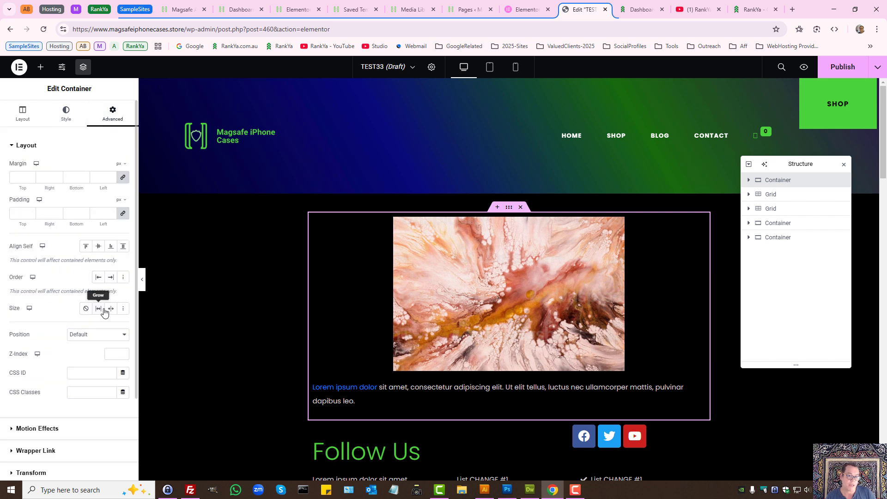
left_click(66, 114)
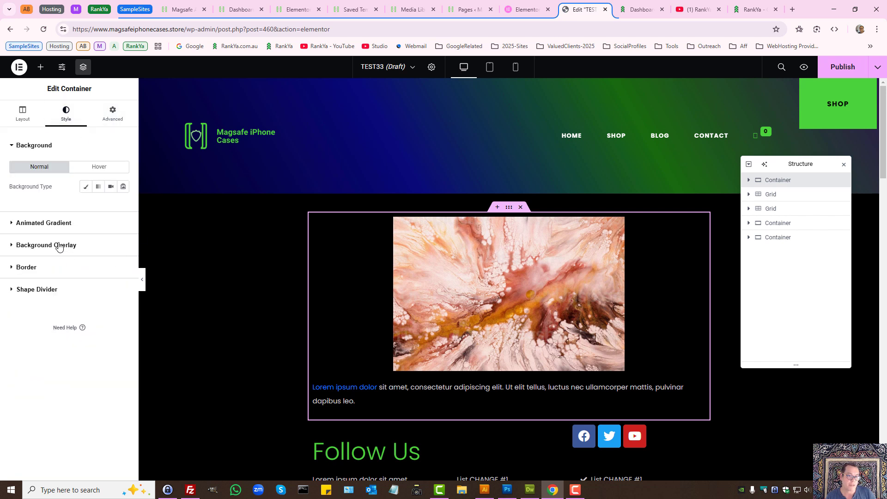
left_click(20, 114)
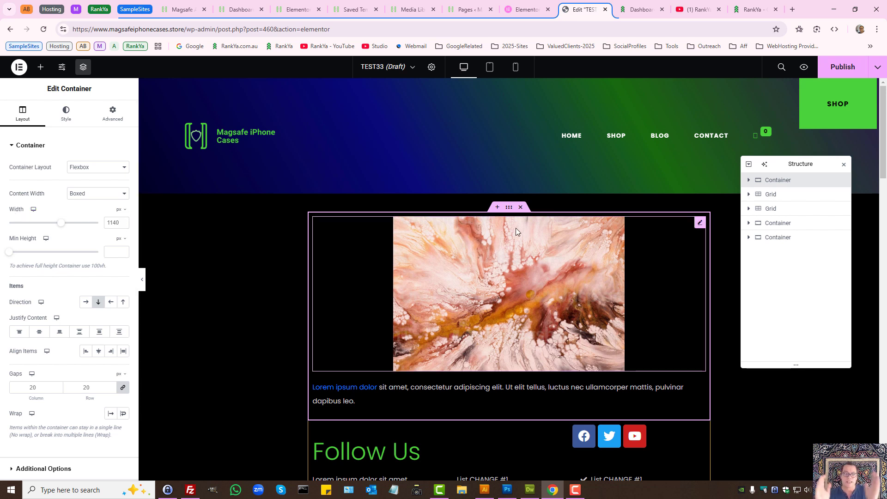
left_click(115, 197)
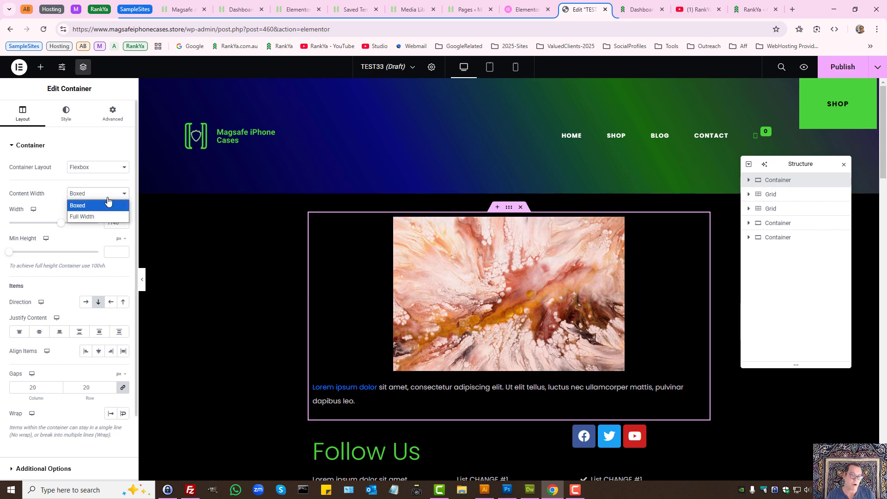
left_click(86, 215)
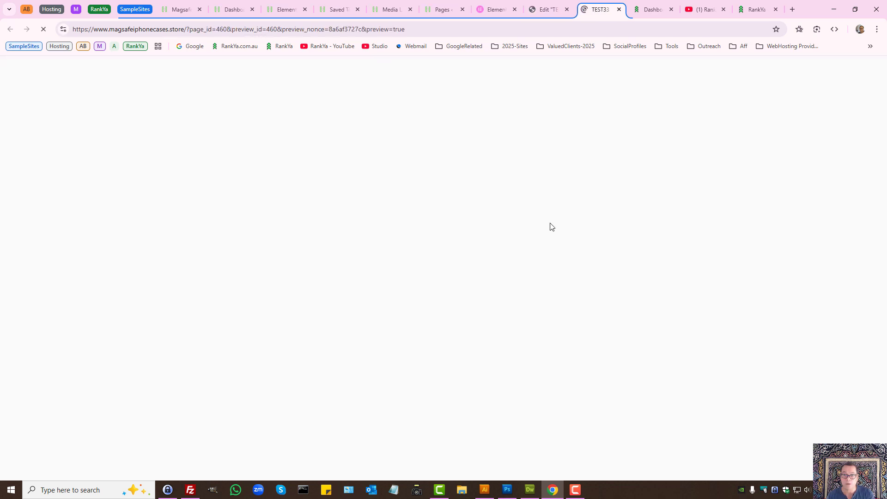
Review the whole page layout in the preview, and check the inserted block back in the editor.
scroll(623, 259, "down", 10)
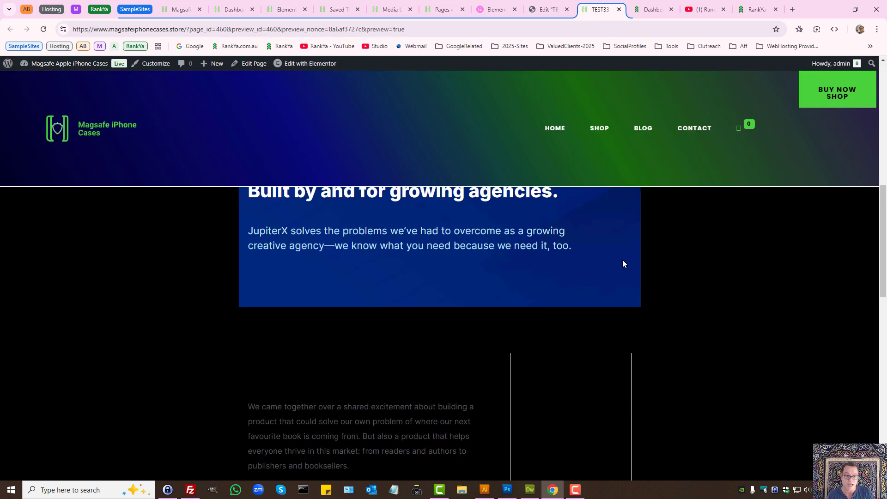
scroll(622, 260, "up", 10)
left_click(549, 10)
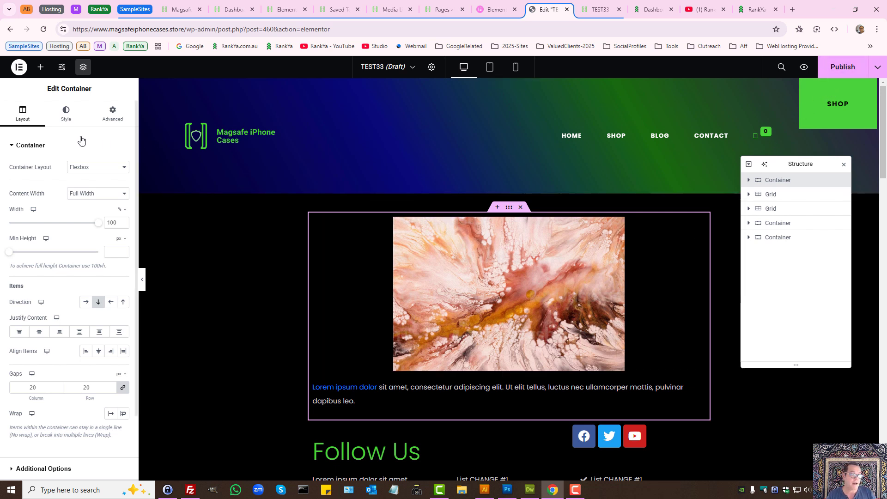
scroll(429, 269, "down", 10)
scroll(447, 348, "up", 6)
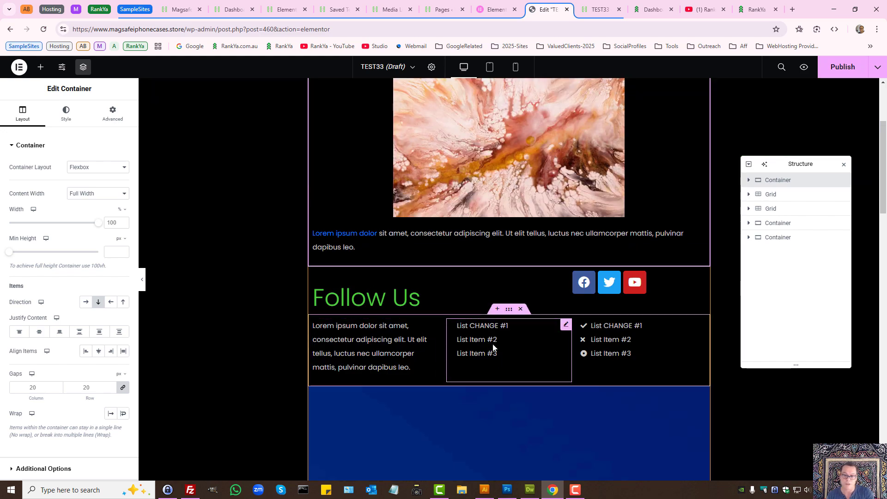
scroll(486, 346, "down", 15)
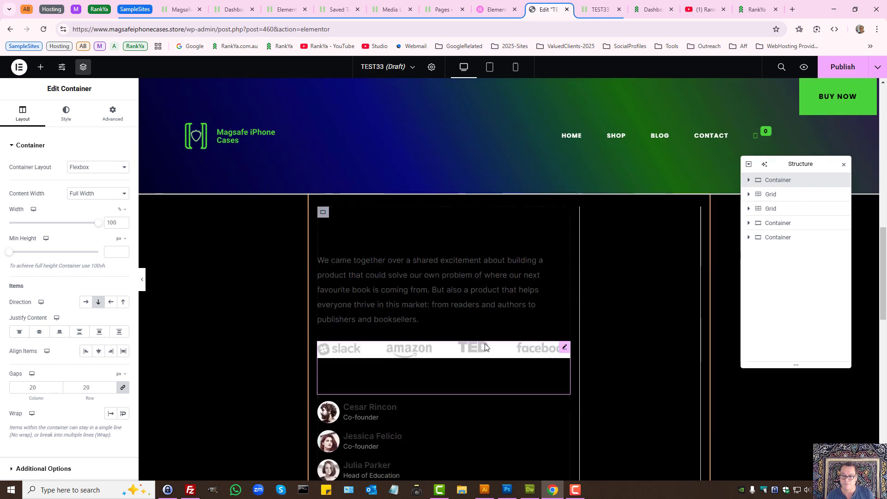
scroll(485, 343, "down", 3)
scroll(484, 343, "up", 15)
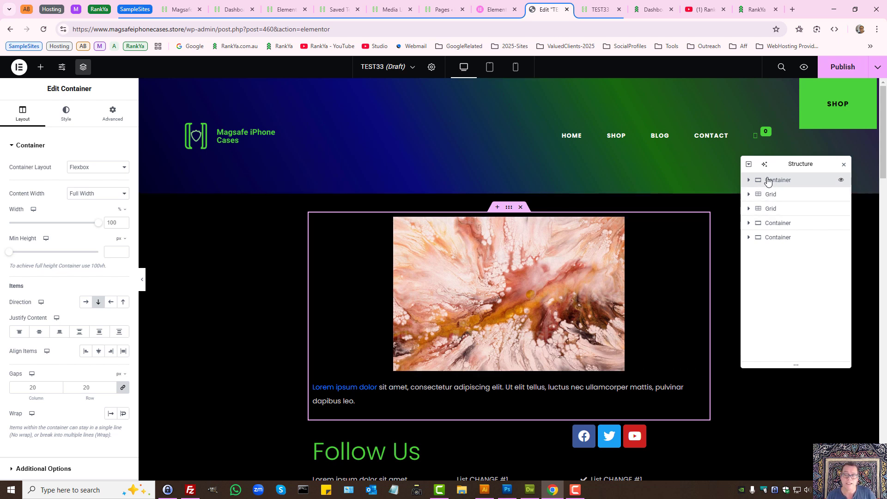
Save the first container in the Structure window as a template named SAMPLETEMPLATE.
left_click_drag(804, 163, 709, 189)
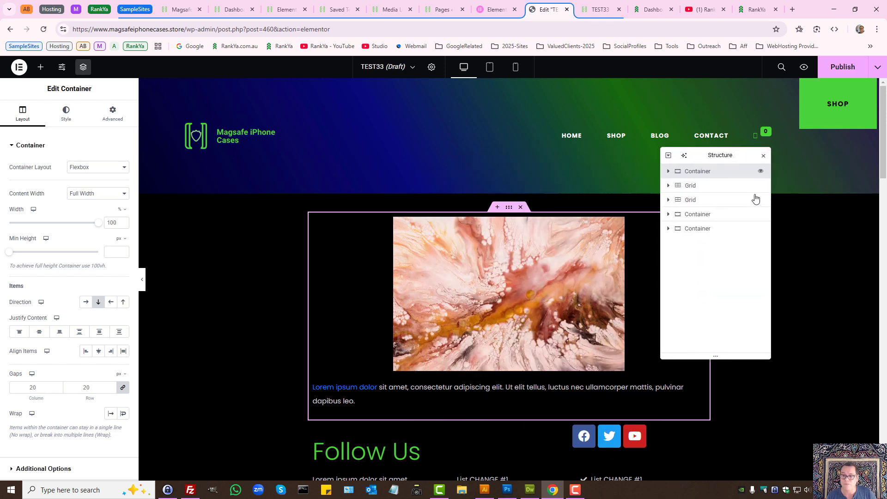
right_click(696, 173)
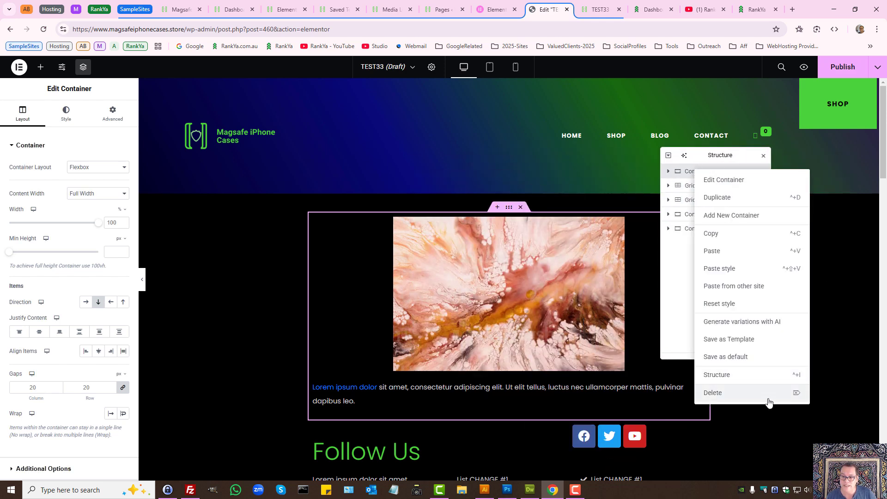
left_click(730, 340)
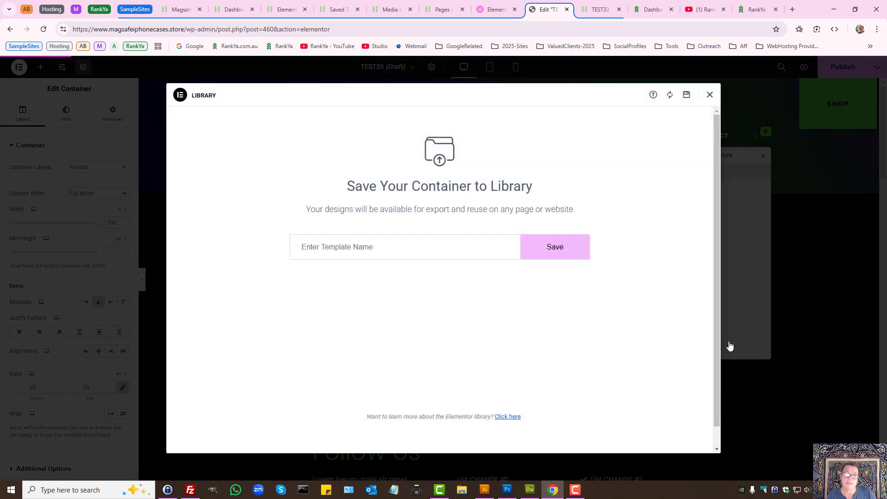
left_click(336, 248)
type("SAMPLETEMPLATE")
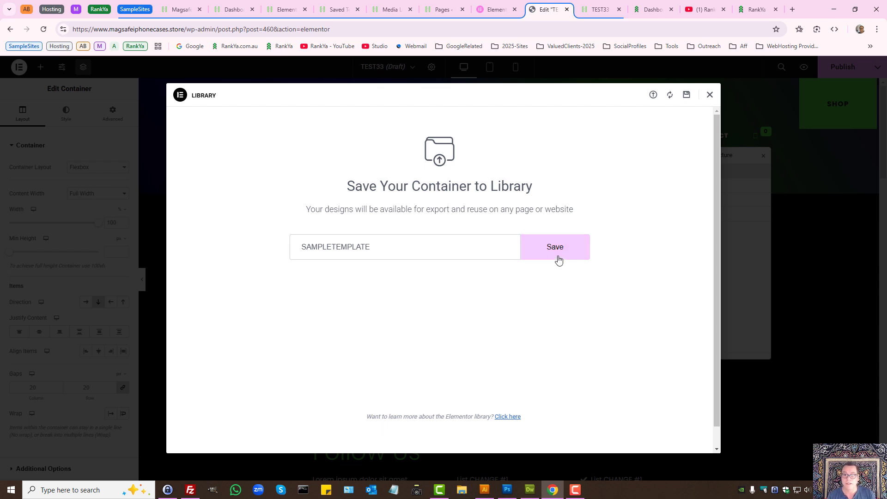
left_click(546, 261)
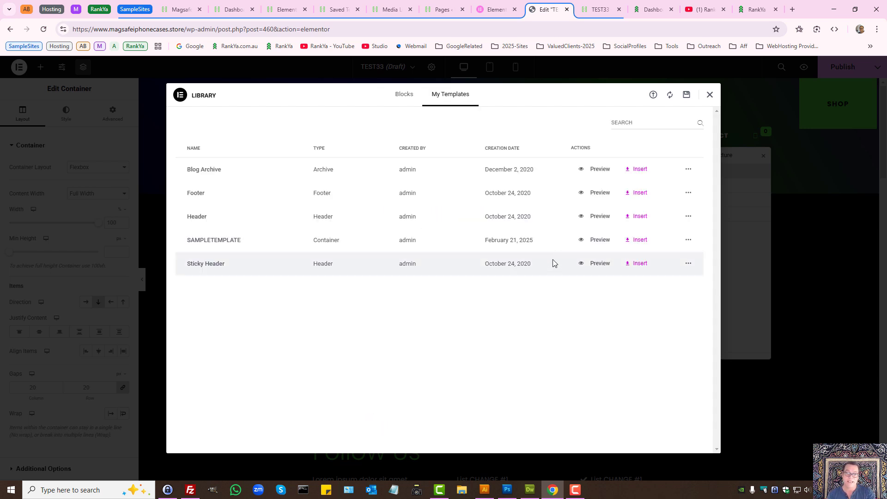
Preview SAMPLETEMPLATE from the template library, return to the editor and close the library.
left_click(600, 240)
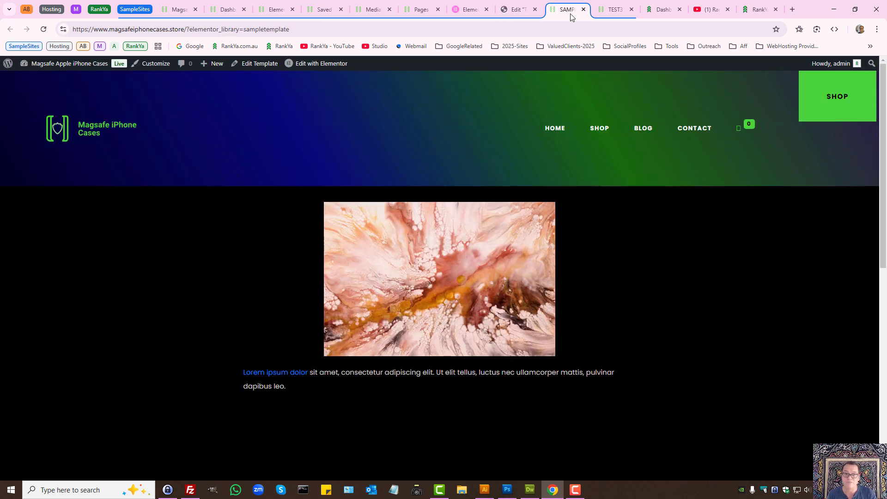
left_click(516, 9)
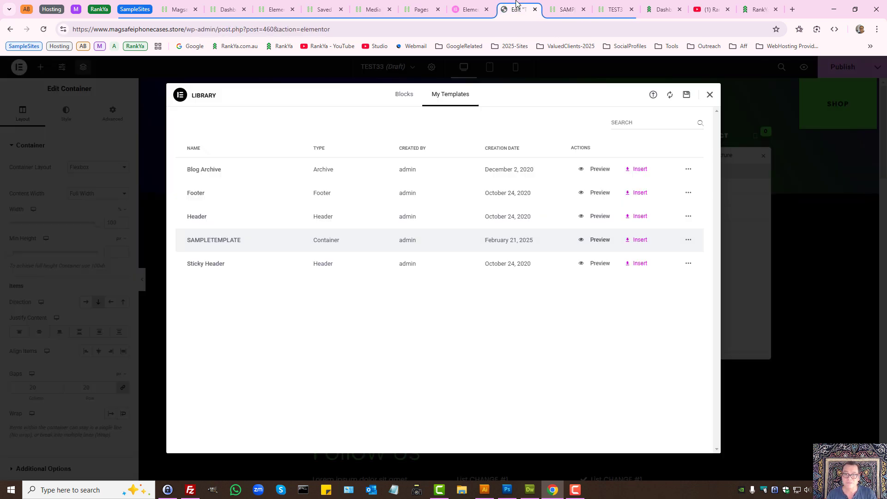
left_click(713, 98)
Create a new untitled page from the WordPress Pages list and open it for editing with Elementor.
left_click(422, 9)
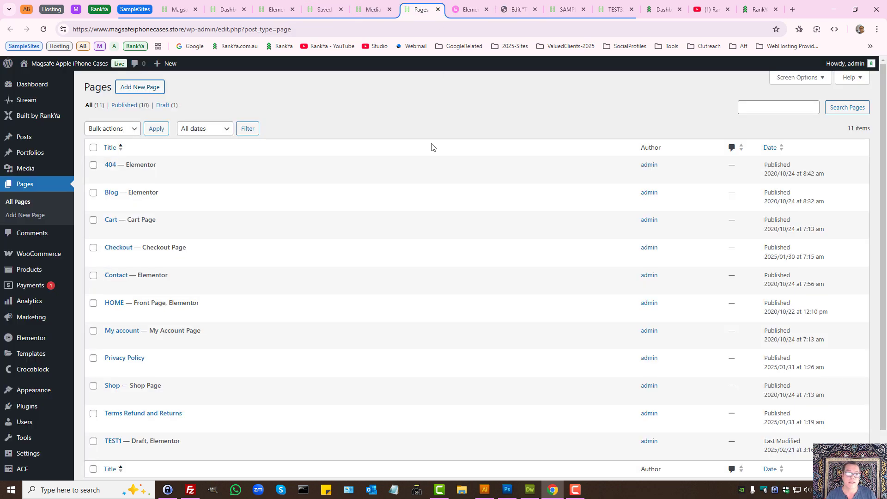
middle_click(136, 91)
left_click(453, 6)
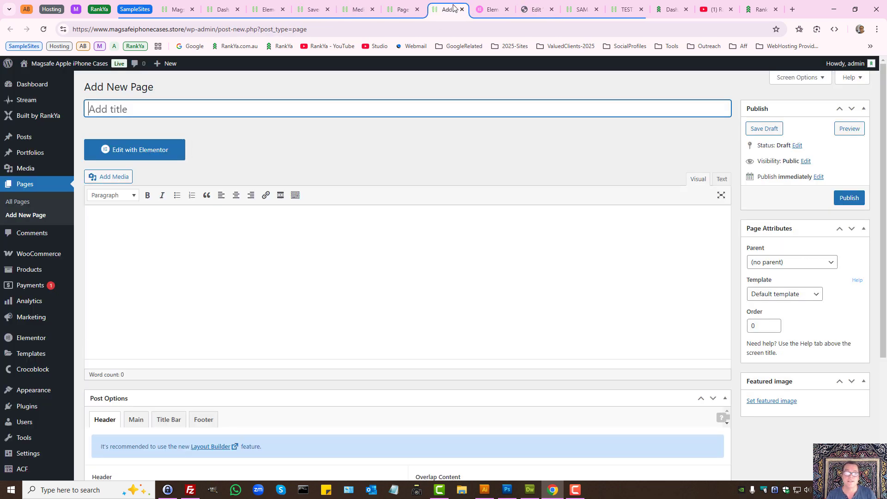
left_click(133, 142)
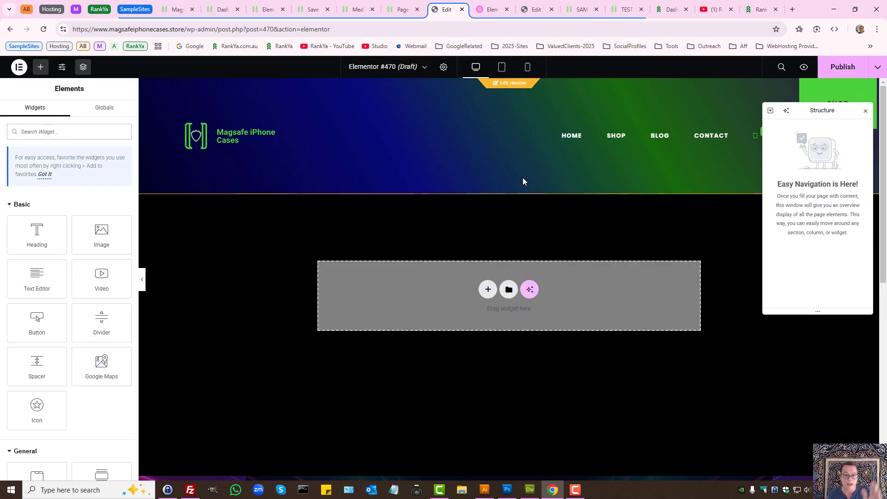
Insert SAMPLETEMPLATE from My Templates into the new page.
left_click(509, 290)
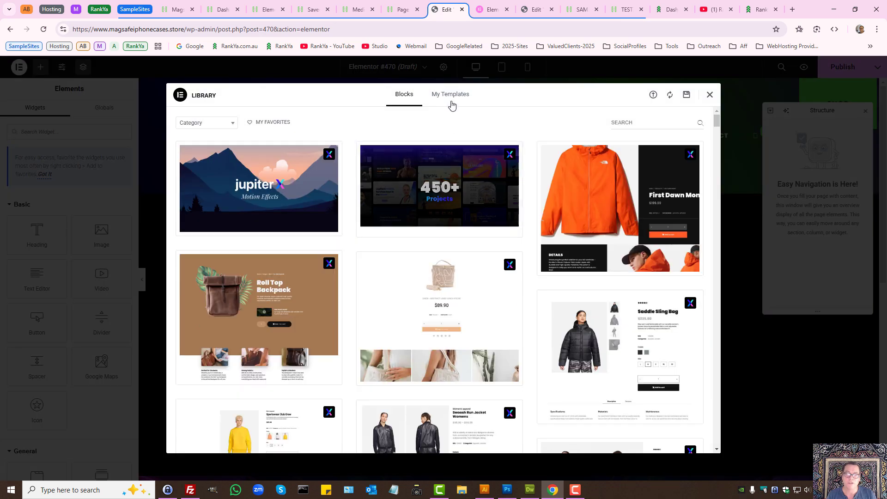
left_click(451, 95)
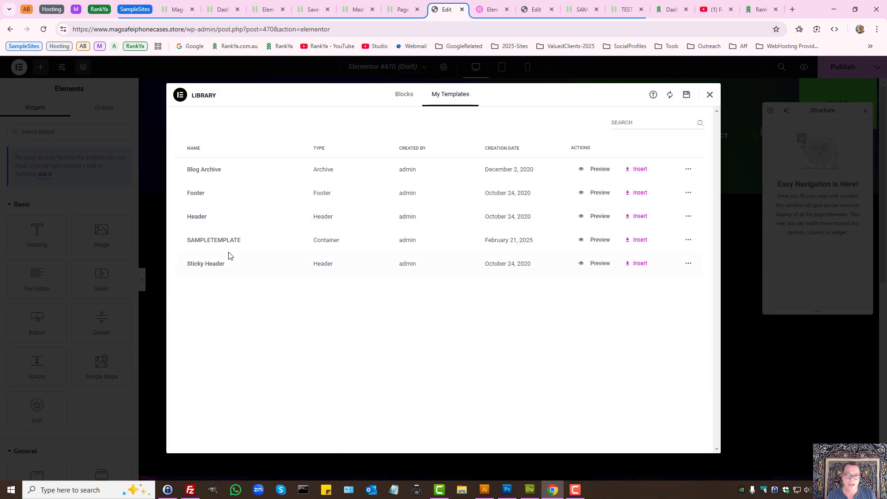
left_click(637, 240)
left_click(507, 292)
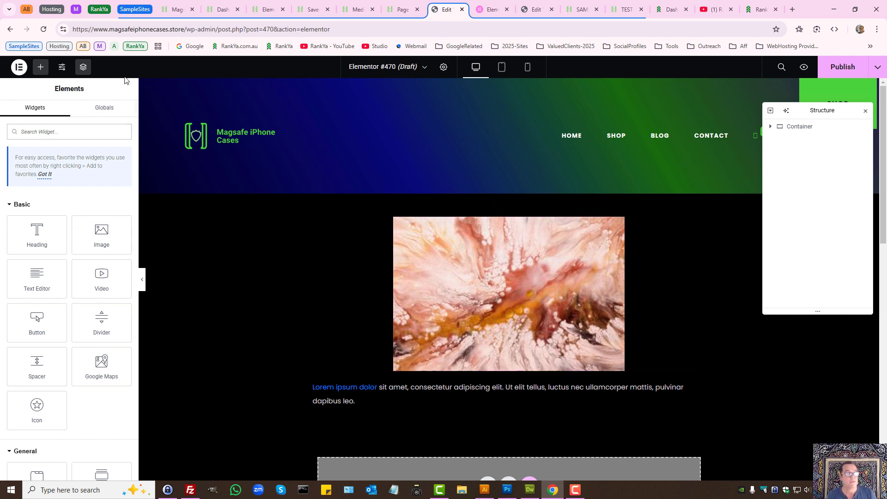
Examine the new page's Page Settings, covering the general, style, advanced and preview options.
left_click(444, 68)
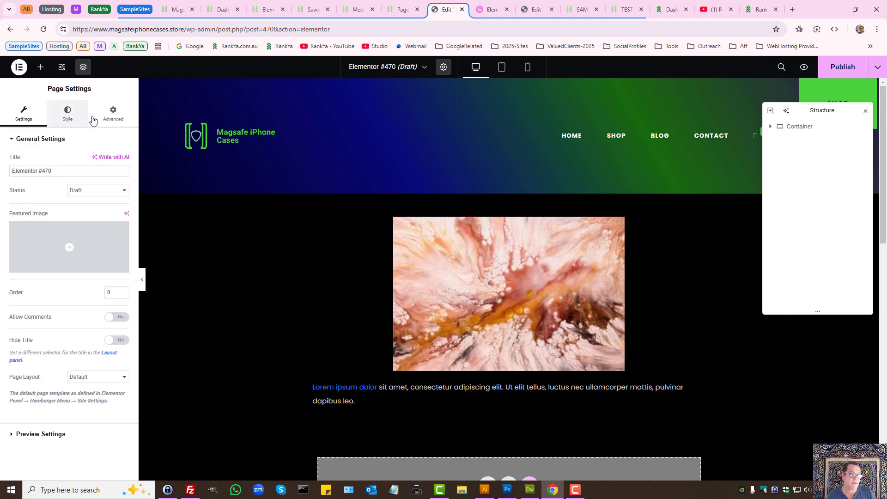
left_click(88, 119)
left_click(116, 115)
left_click(24, 114)
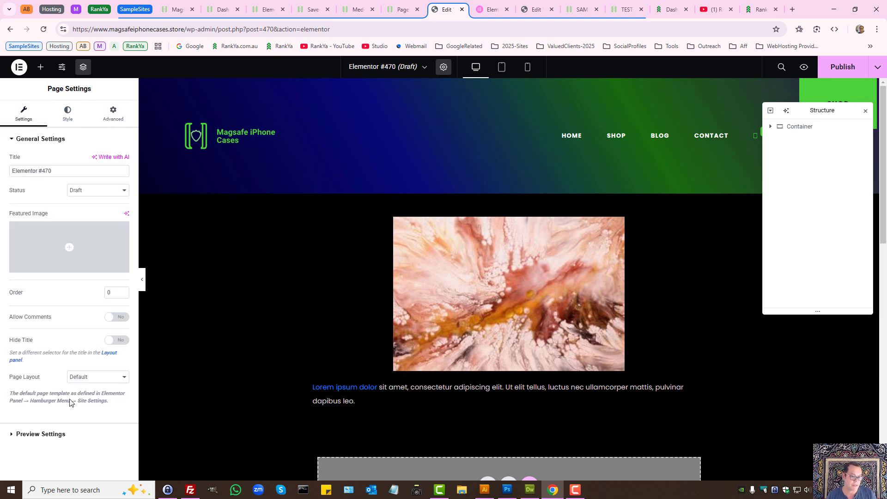
left_click(18, 435)
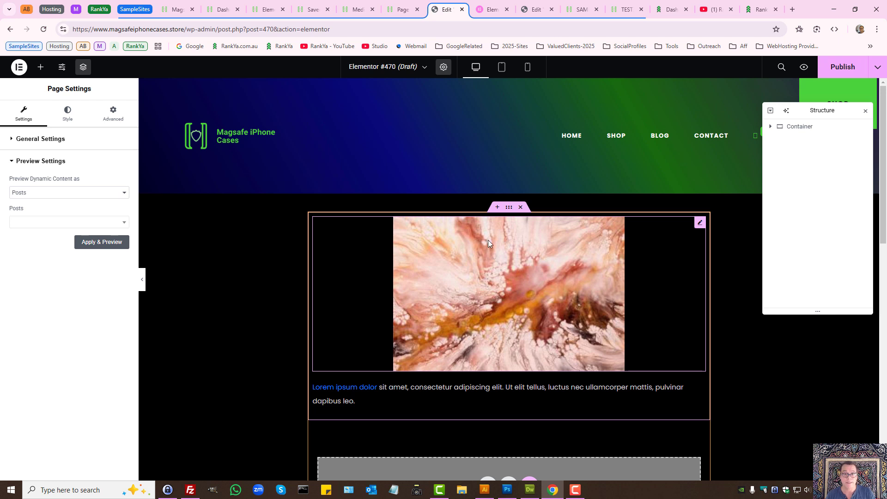
Leave the untitled page's editor without saving and open the Saved Templates list from the WordPress admin.
left_click(462, 10)
left_click(485, 88)
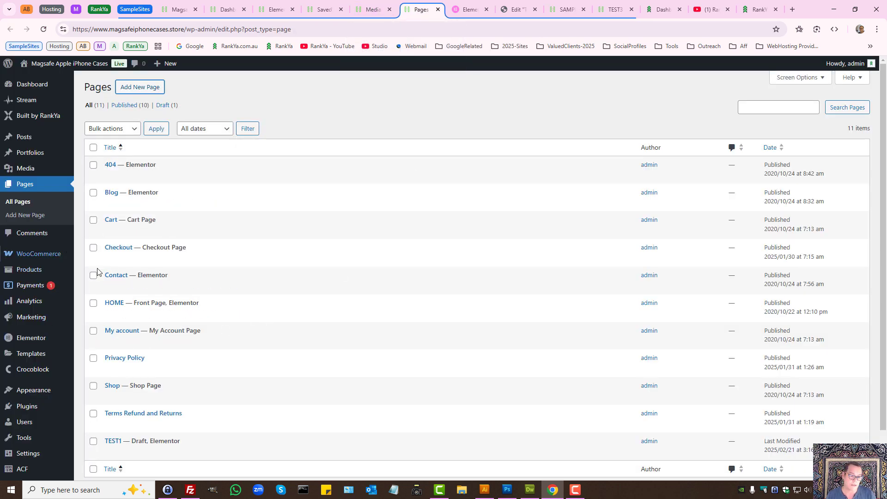
middle_click(26, 355)
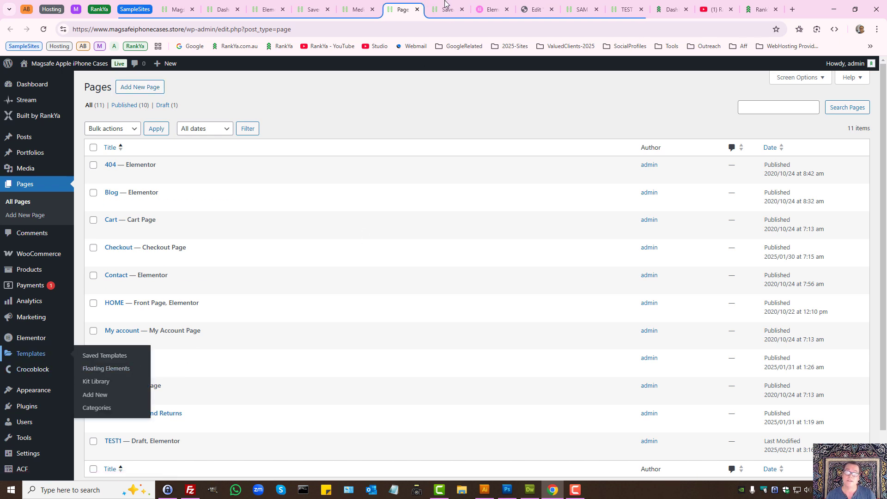
left_click(447, 7)
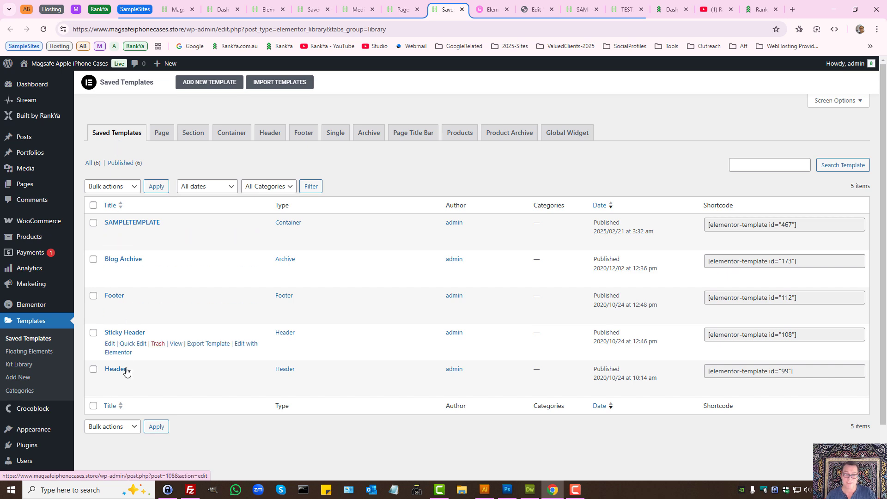
Start a new template with the Footer type and close the dialog without creating it.
left_click(219, 84)
left_click(580, 270)
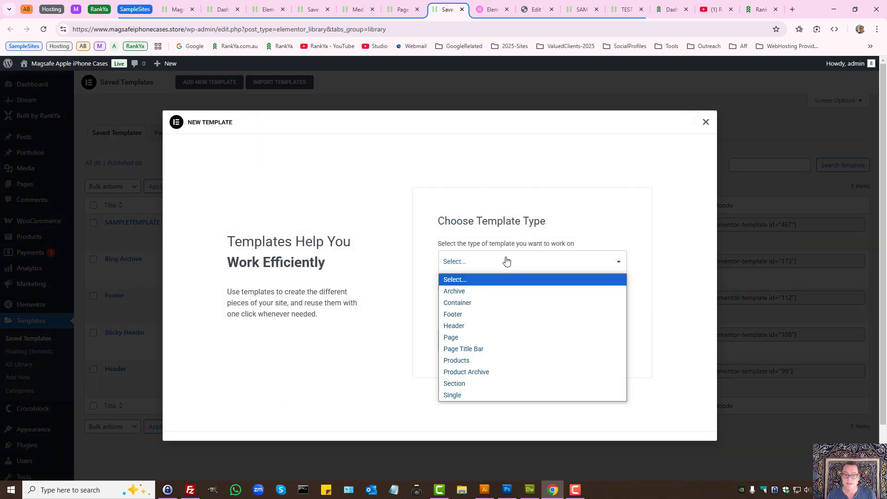
left_click(476, 312)
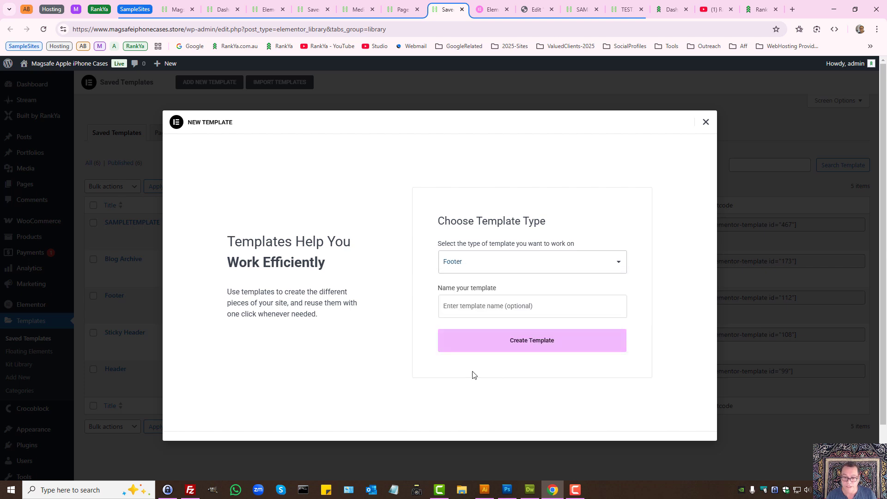
left_click(481, 304)
left_click(647, 324)
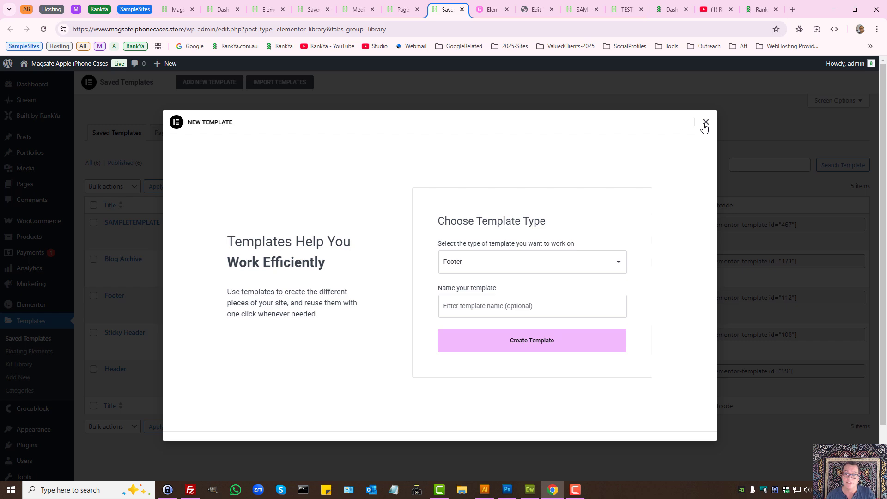
left_click(706, 122)
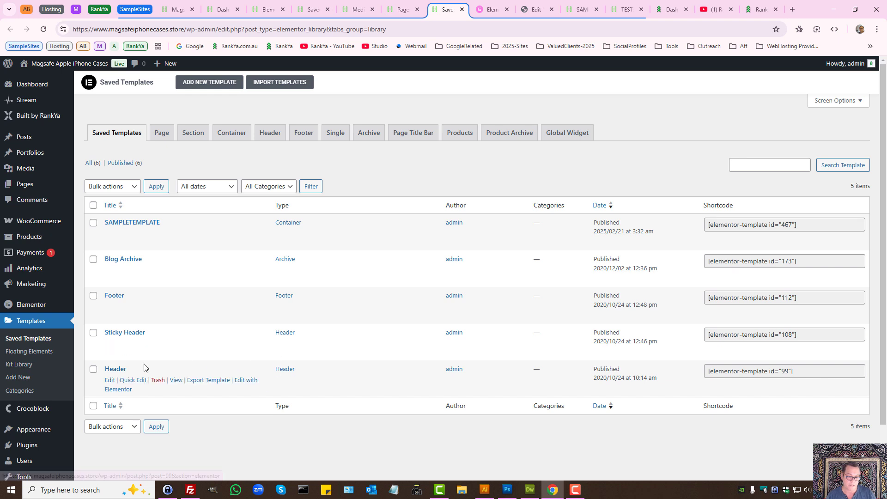
Open the Header template for editing with Elementor and select its section.
left_click(245, 380, "ctrl")
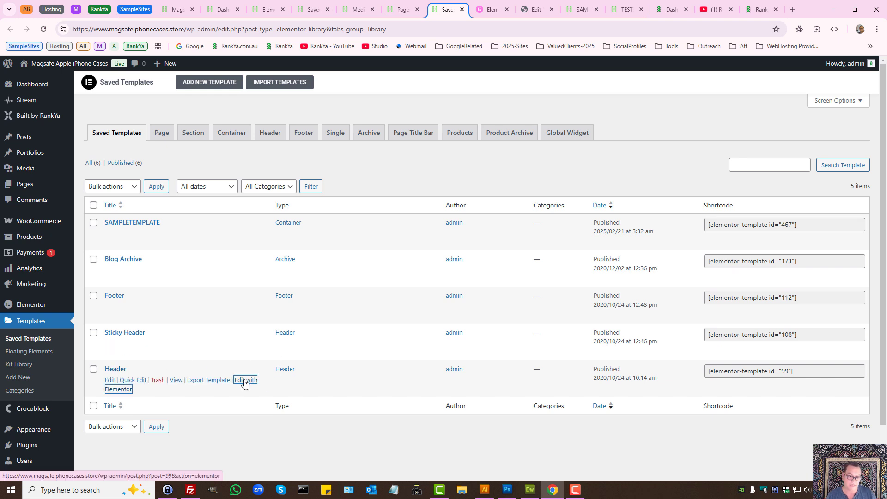
left_click(472, 9)
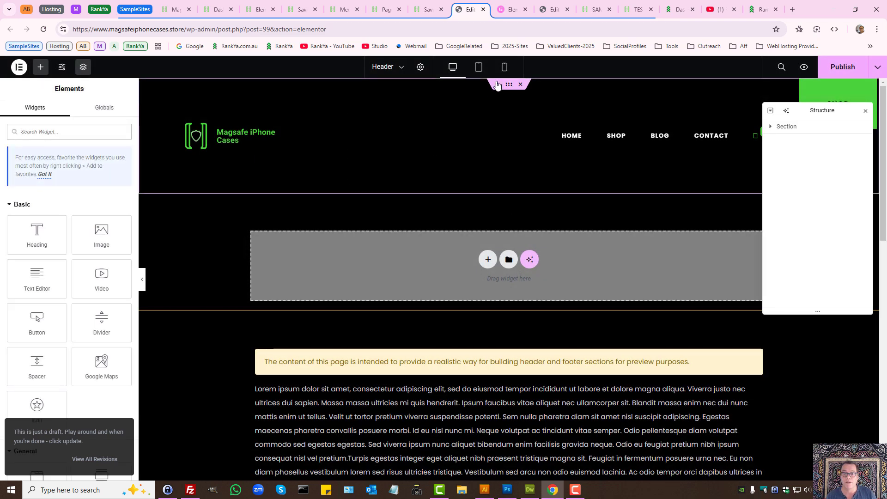
left_click(509, 85)
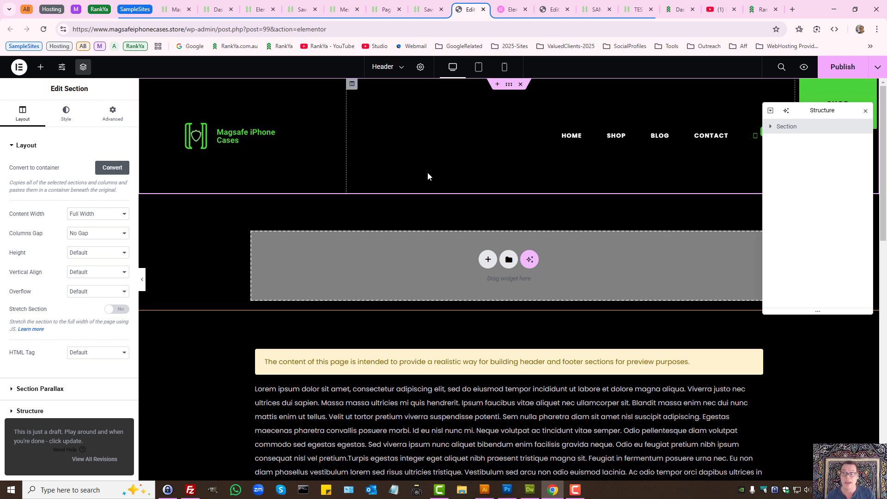
Set the header section's content width to Boxed, and view its style and advanced settings.
left_click(17, 147)
left_click(17, 148)
left_click(102, 216)
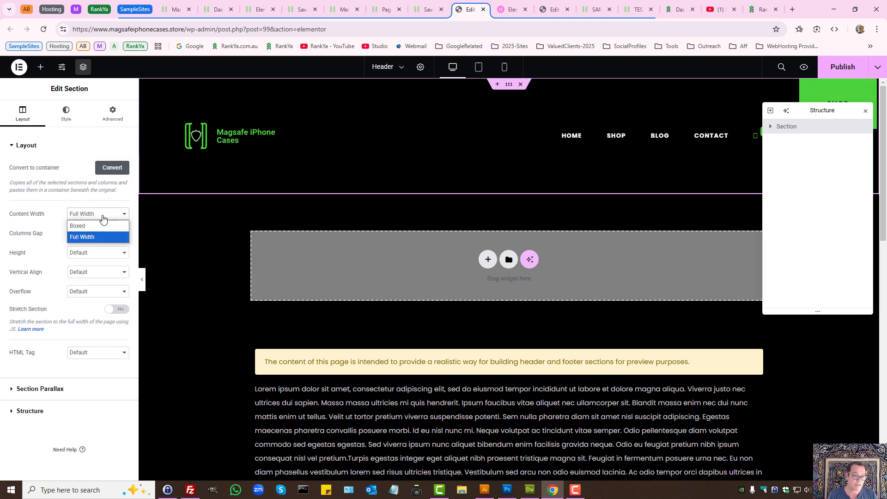
left_click(102, 217)
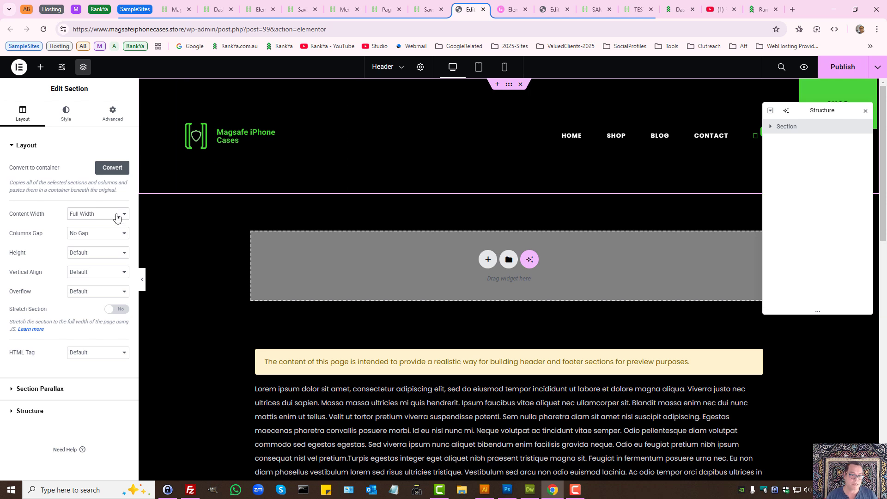
left_click(117, 215)
left_click(88, 226)
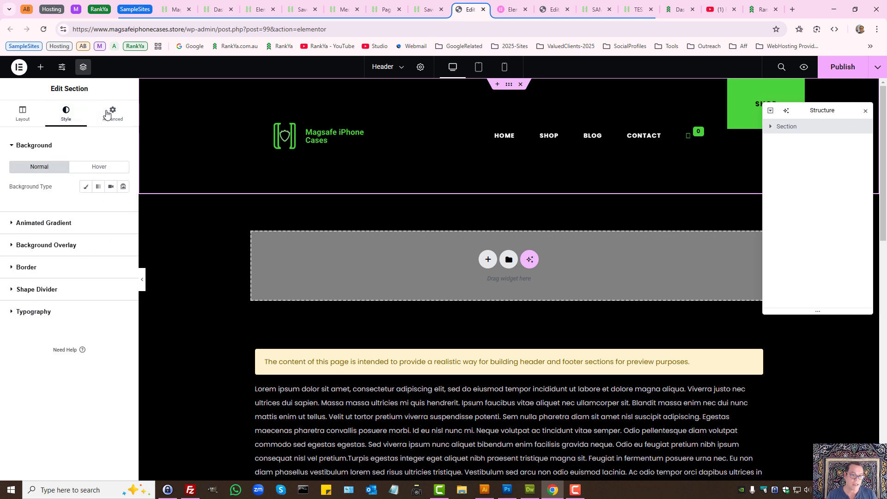
left_click(108, 114)
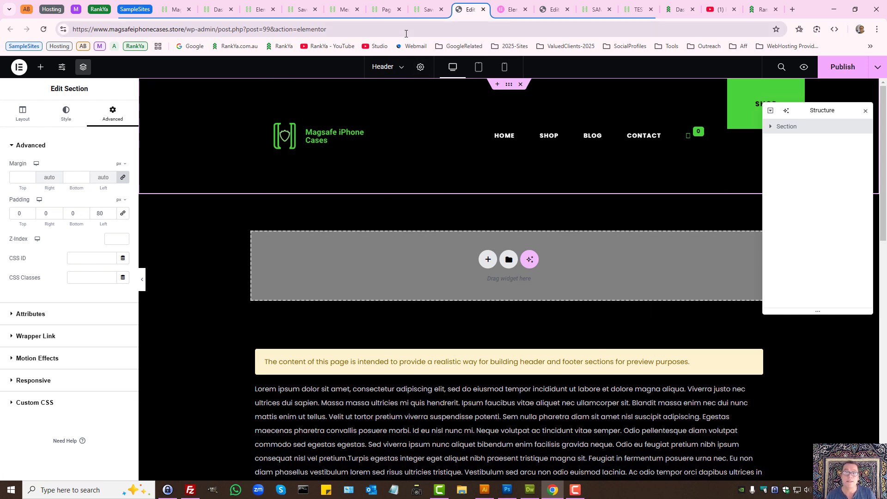
Open the Built by RankYa theme dashboard from the Pages screen and go to its Layout Builder.
left_click(386, 9)
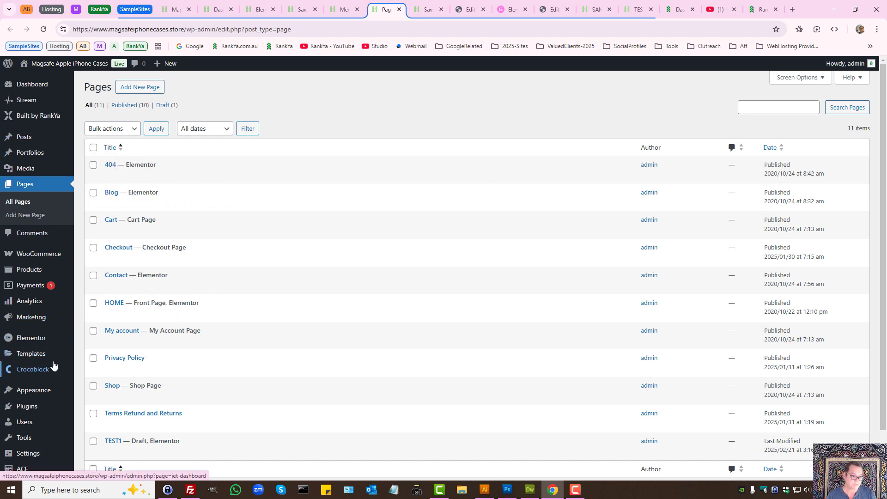
mouse_move(32, 352)
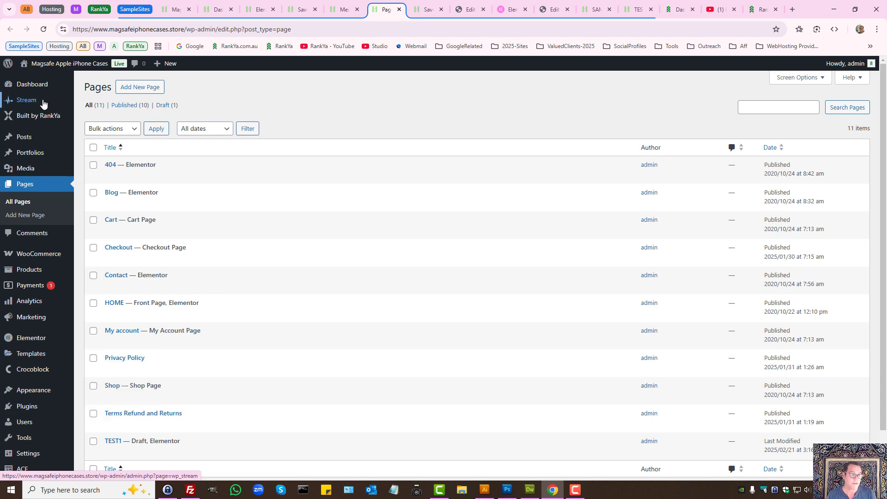
middle_click(37, 119)
left_click(412, 9)
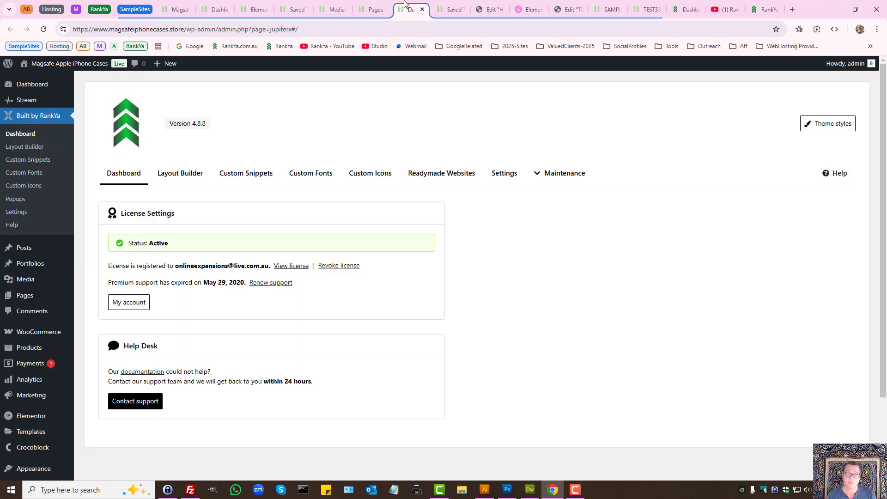
left_click(180, 175)
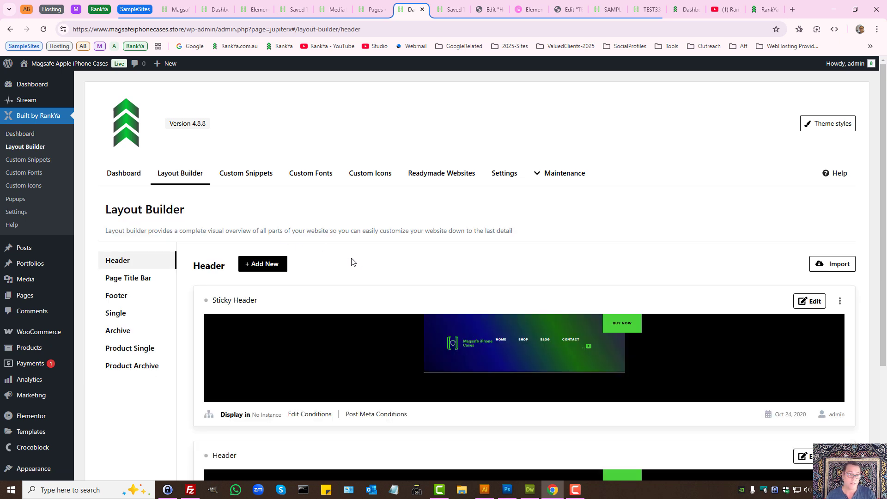
Open the Sticky Header from the Layout Builder for editing and select its site logo.
scroll(351, 262, "down", 3)
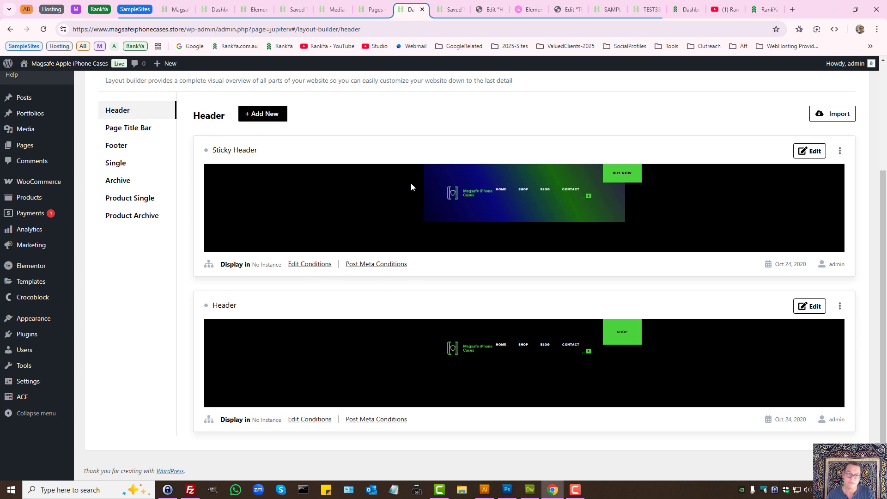
left_click(812, 153)
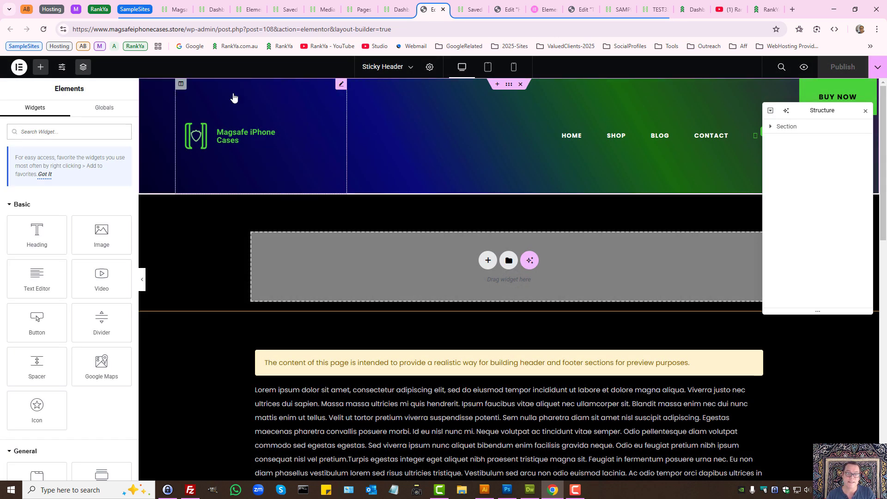
left_click(272, 135)
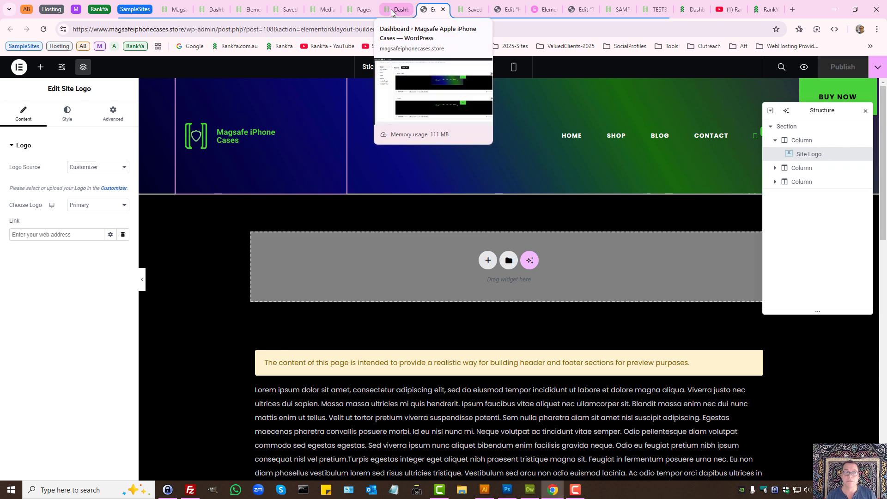
Open the live homepage in the theme Customizer and go to the Header settings.
left_click(173, 9)
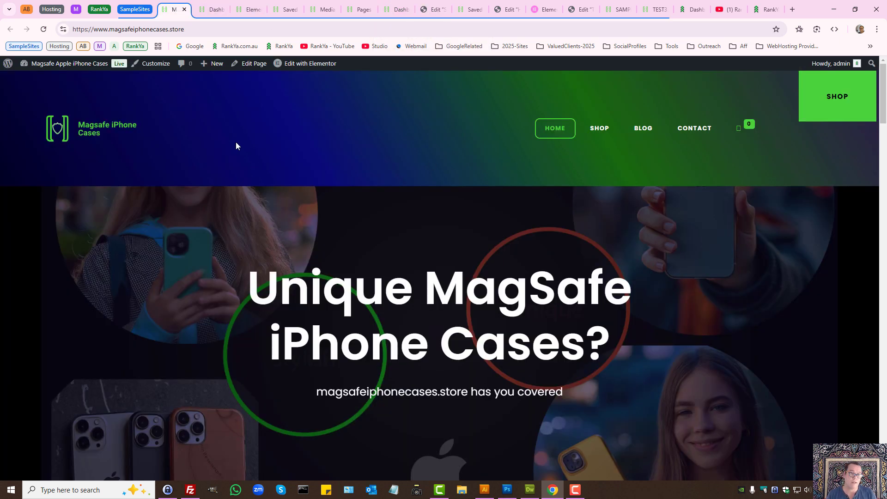
middle_click(155, 64)
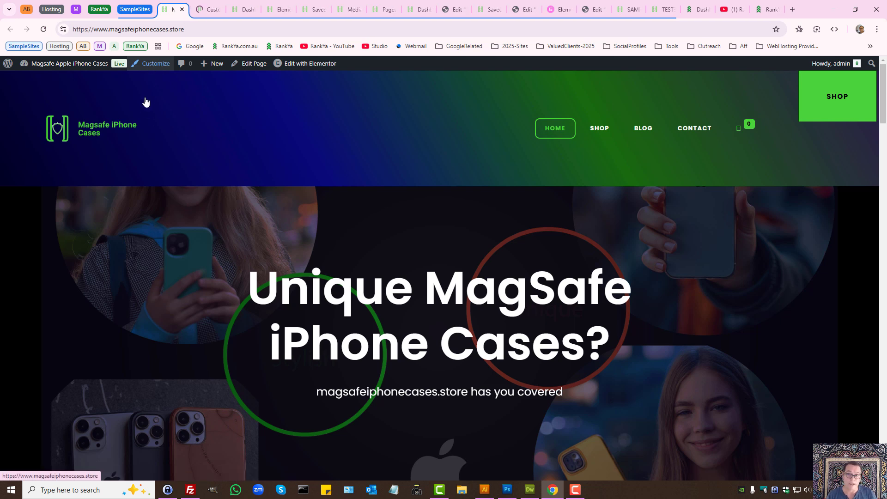
key("ctrl+Tab")
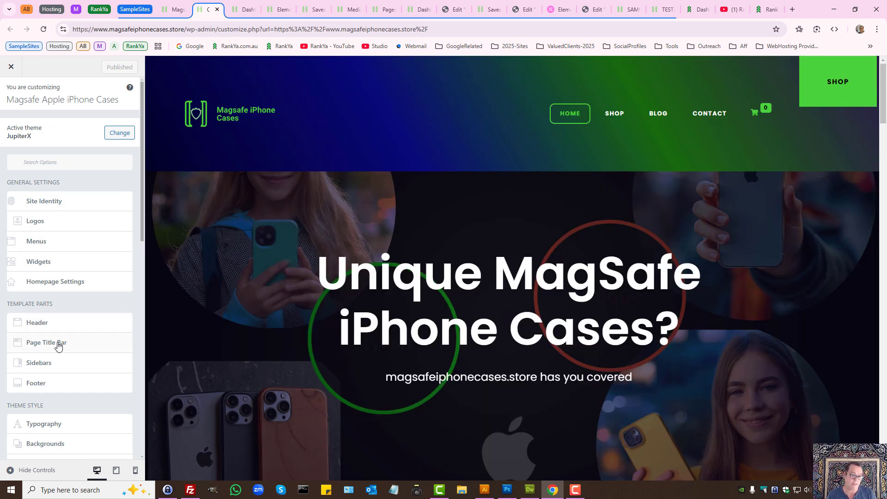
left_click(38, 324)
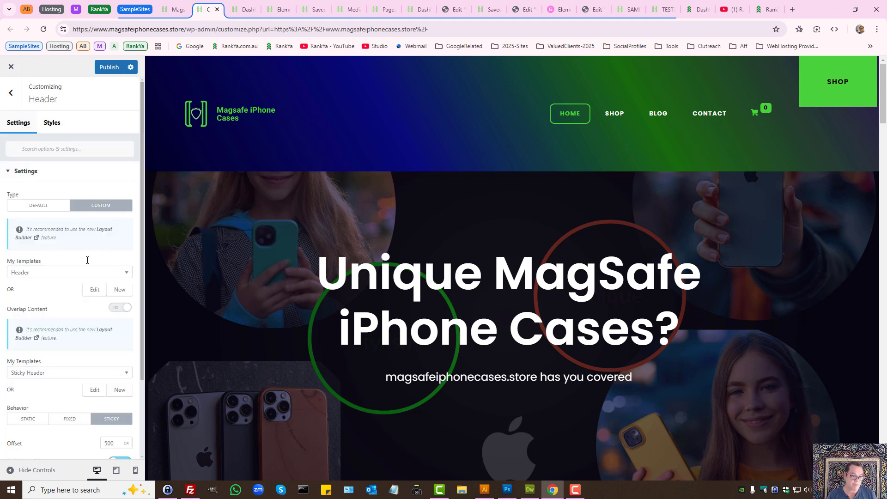
Examine the header template choices in the Customizer and the theme options in the WordPress dashboard menu.
left_click(63, 276)
left_click(52, 297)
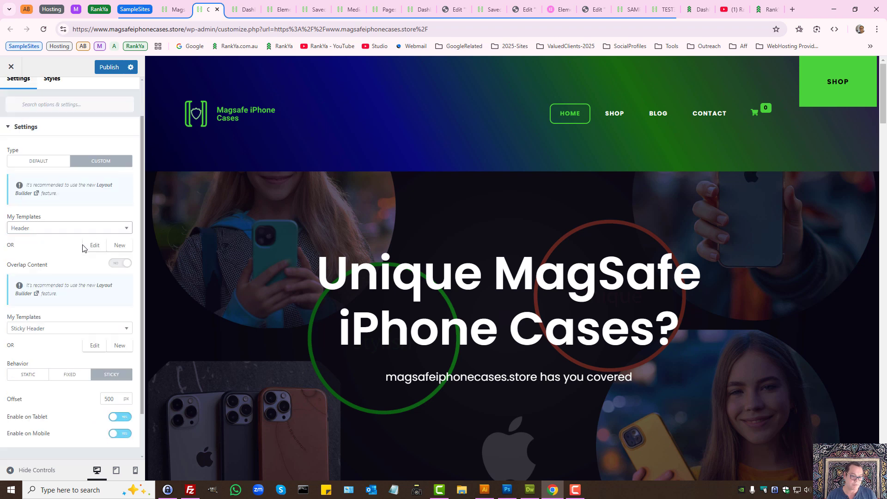
left_click(57, 272)
left_click(100, 249)
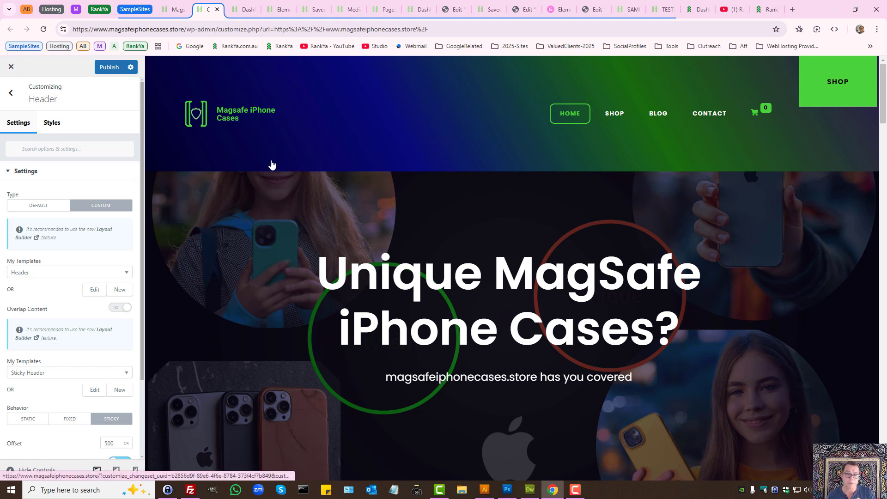
left_click(247, 4)
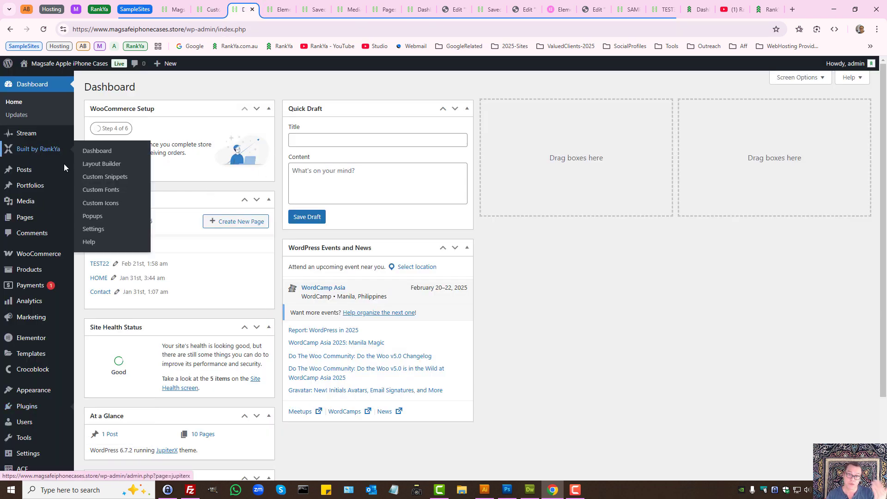
left_click(215, 6)
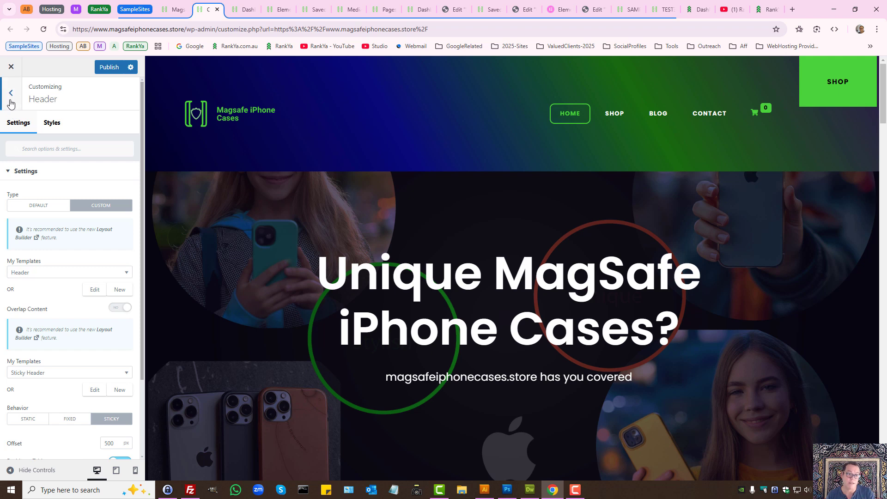
From the live homepage, open the Header and Footer templates with Elementor and view the footer's layout.
left_click(184, 5)
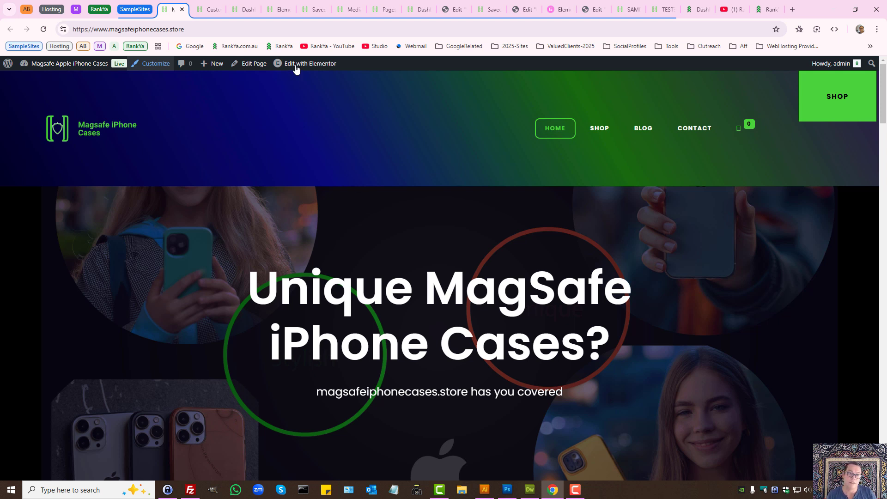
mouse_move(305, 65)
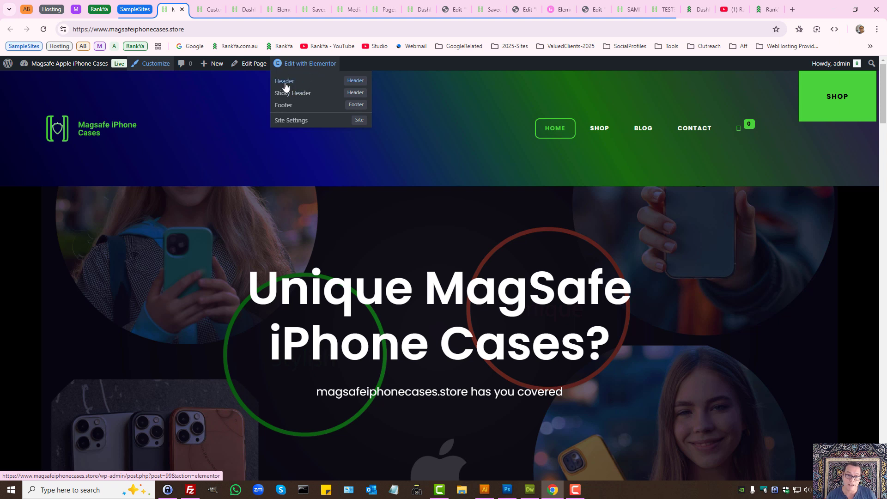
middle_click(284, 85)
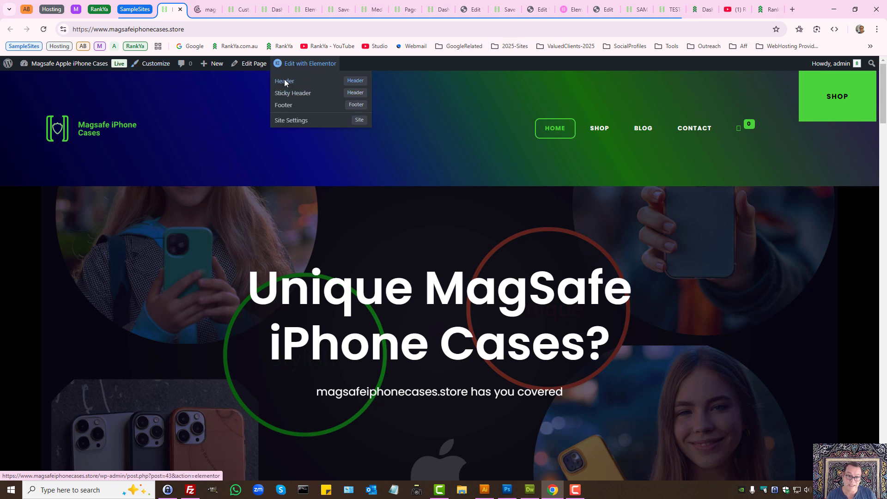
middle_click(278, 106)
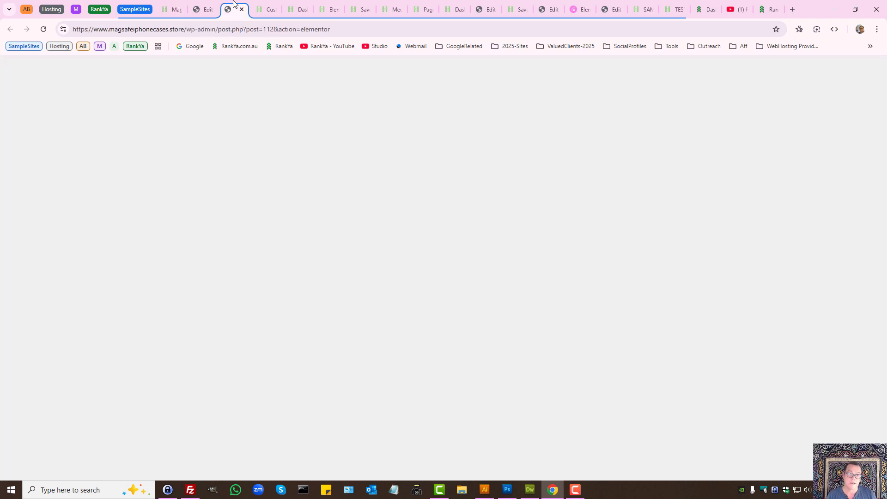
left_click(236, 9)
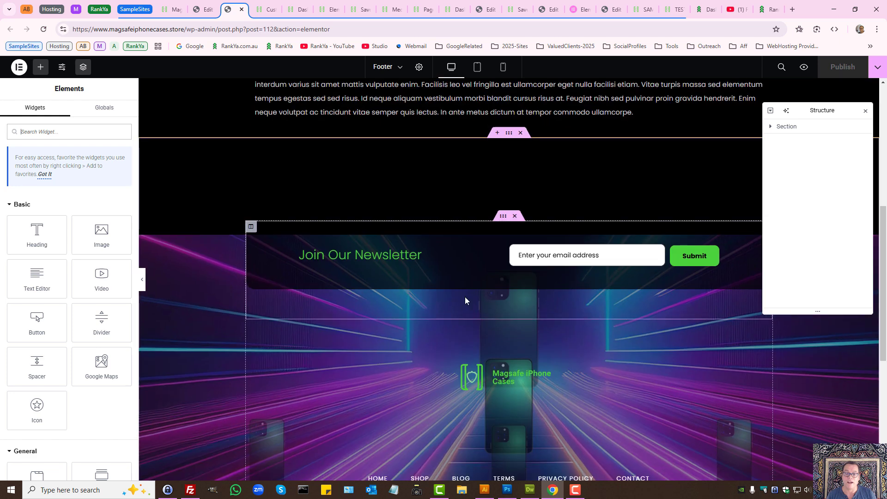
scroll(383, 243, "down", 3)
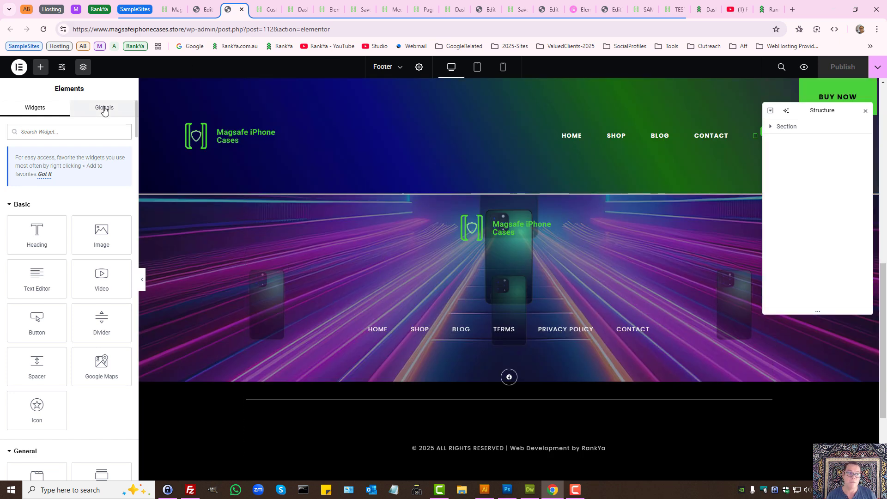
View the global widgets available while editing the Footer template.
left_click(104, 108)
left_click_drag(22, 228, 118, 222)
left_click(82, 243)
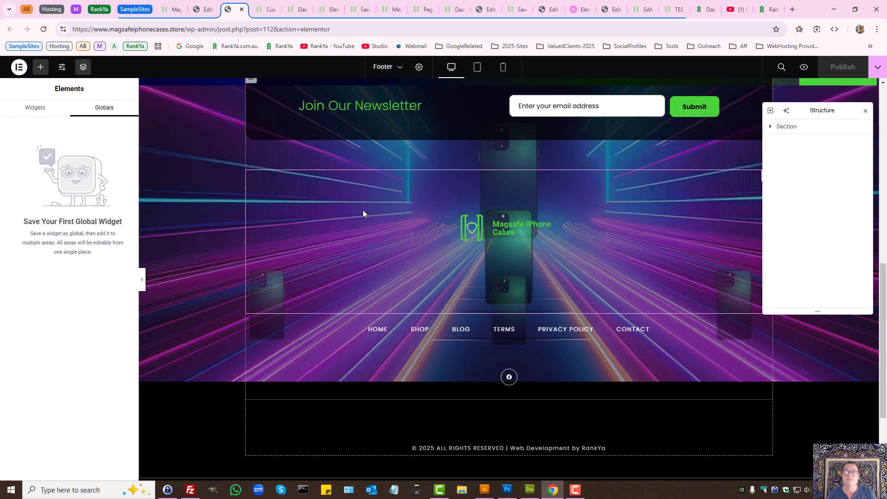
Go to the WordPress dashboard and open the Floating Elements templates in a separate browser tab.
left_click(268, 9)
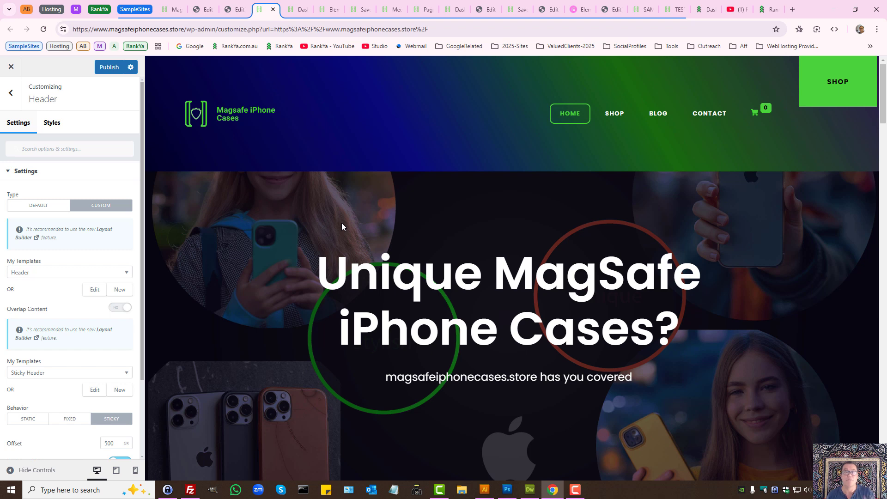
left_click(310, 5)
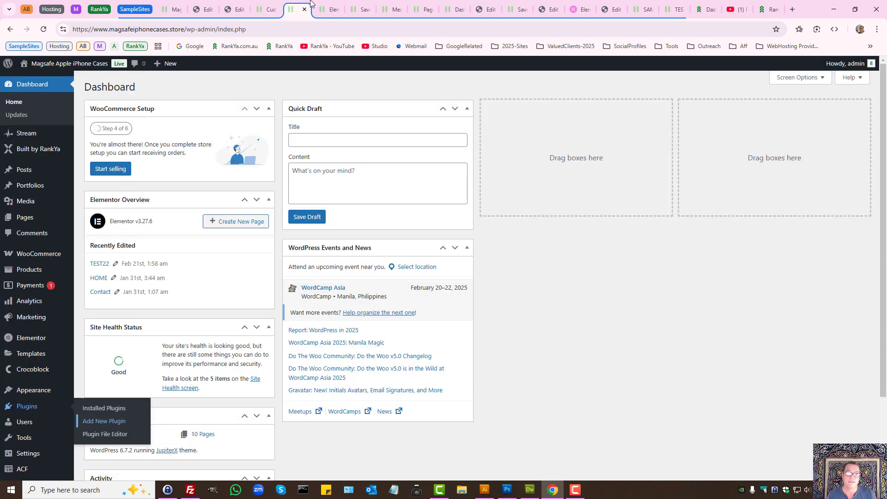
mouse_move(28, 353)
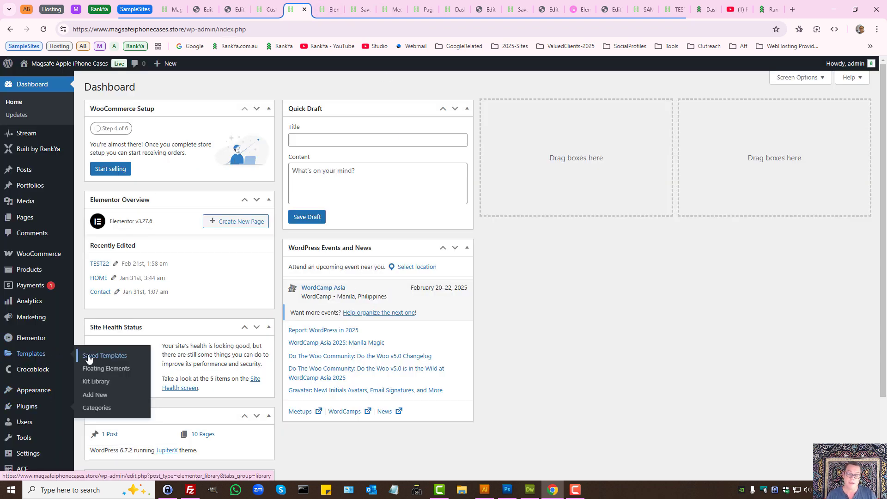
middle_click(116, 369)
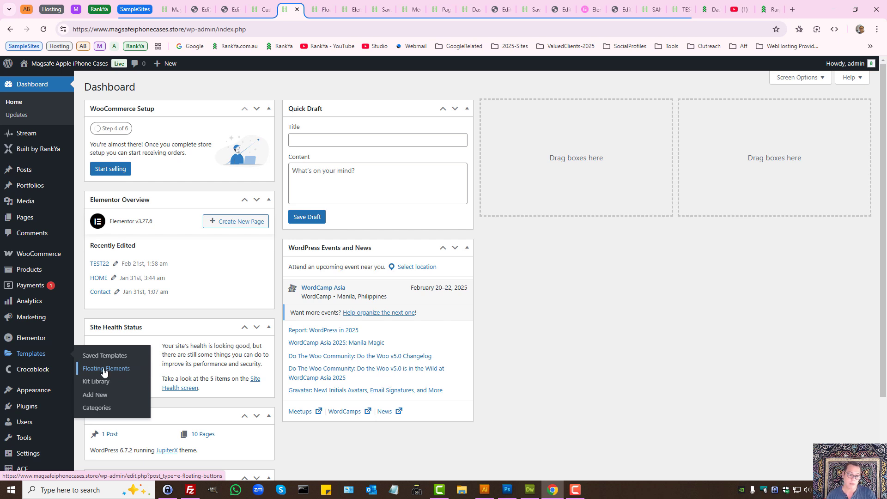
key("ctrl+Tab")
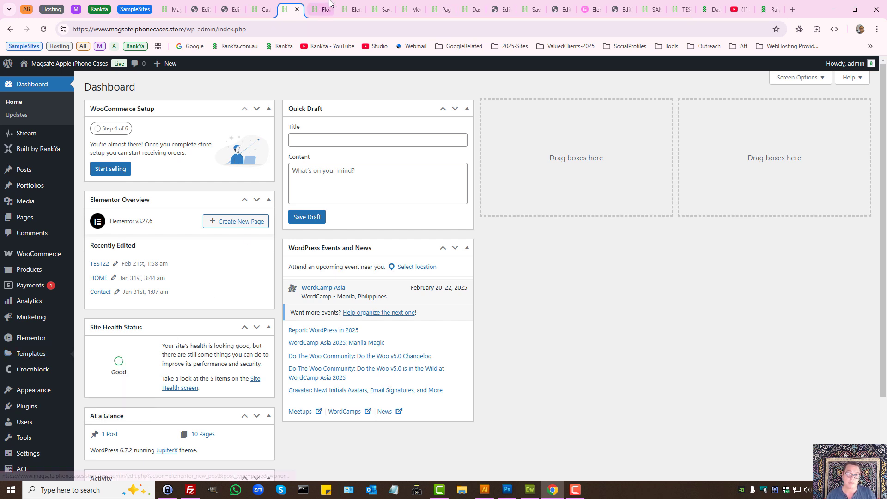
Examine the options for creating a new floating element, then close the dialog without creating one.
left_click(227, 85)
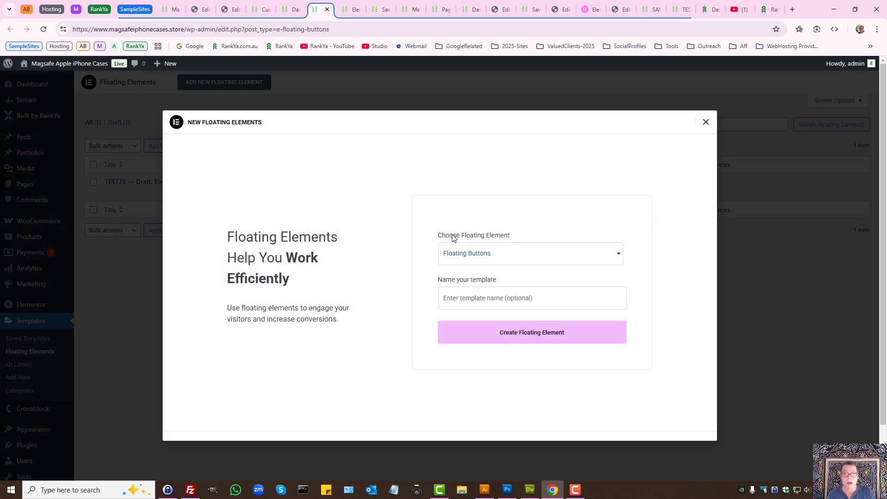
left_click(589, 2)
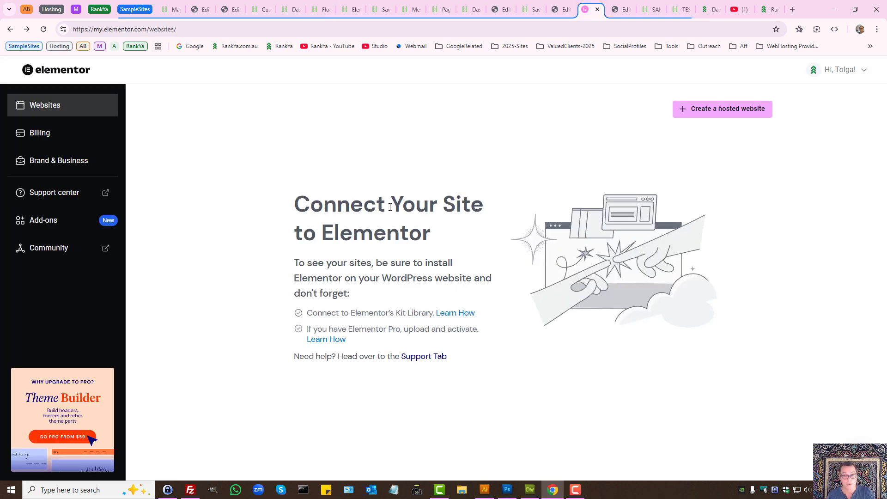
left_click(321, 6)
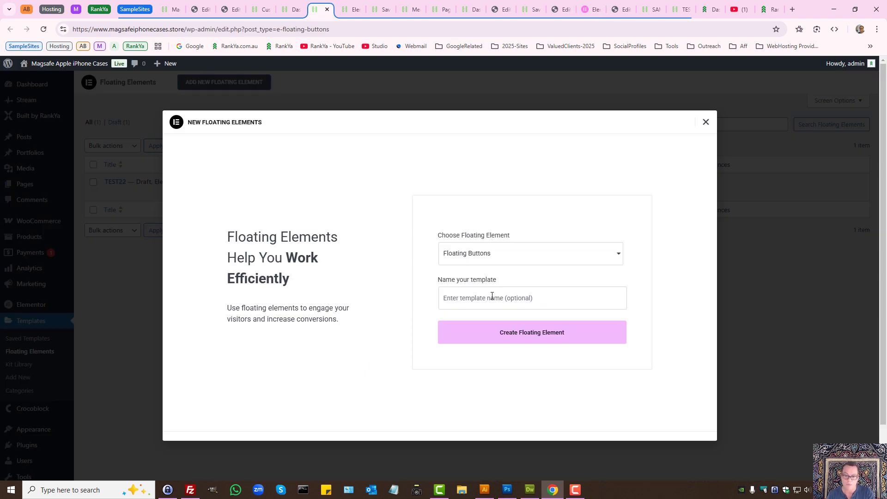
left_click(706, 123)
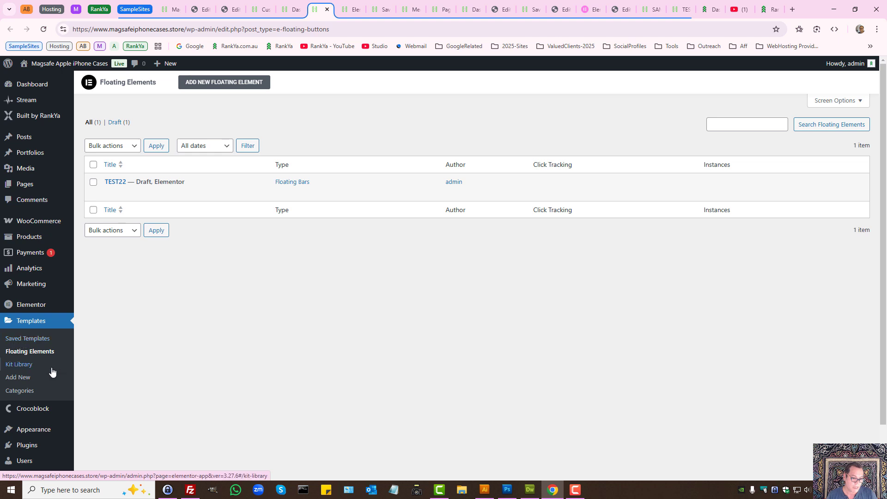
Open the Kit Library, try the Simple Website category filter, clear it and browse all website kits.
left_click(17, 364)
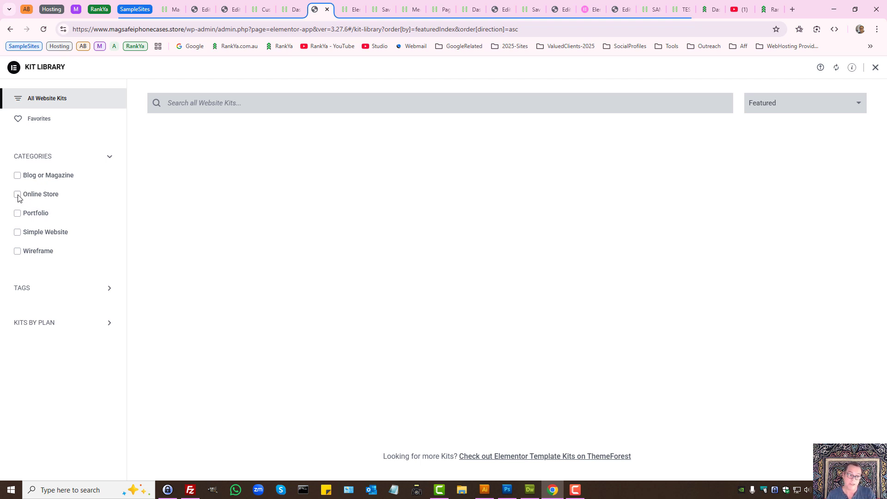
left_click(18, 234)
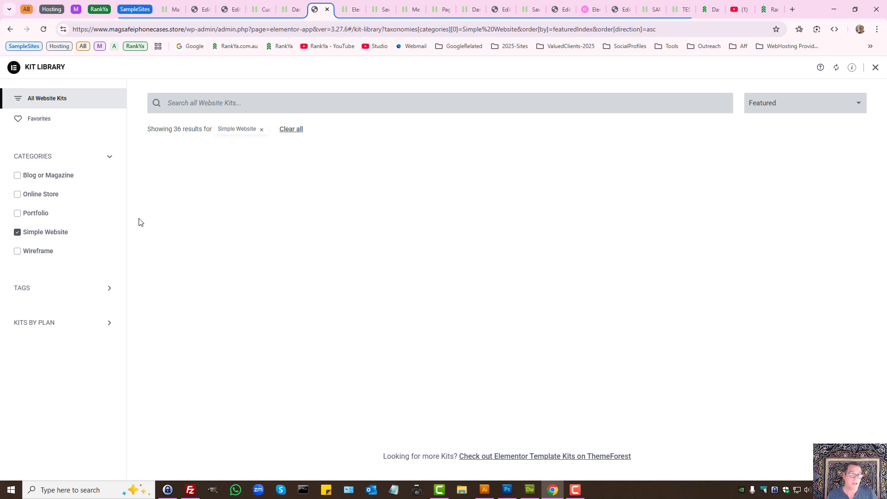
left_click(17, 233)
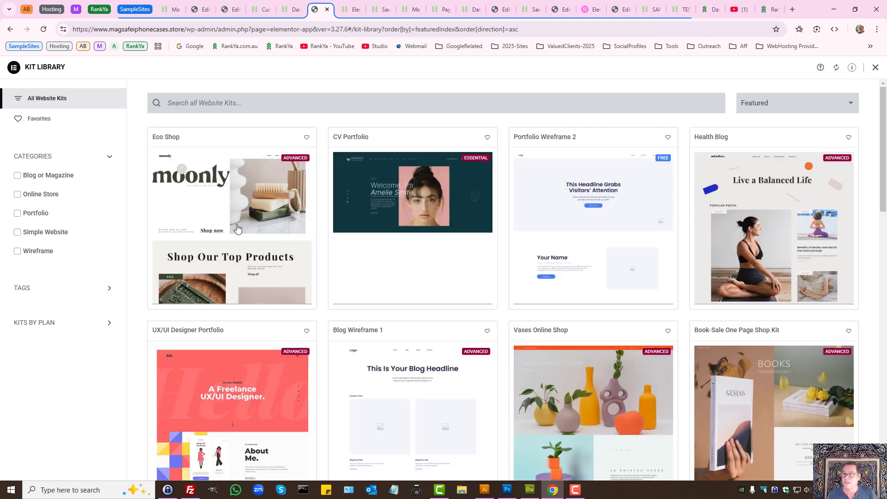
mouse_move(231, 217)
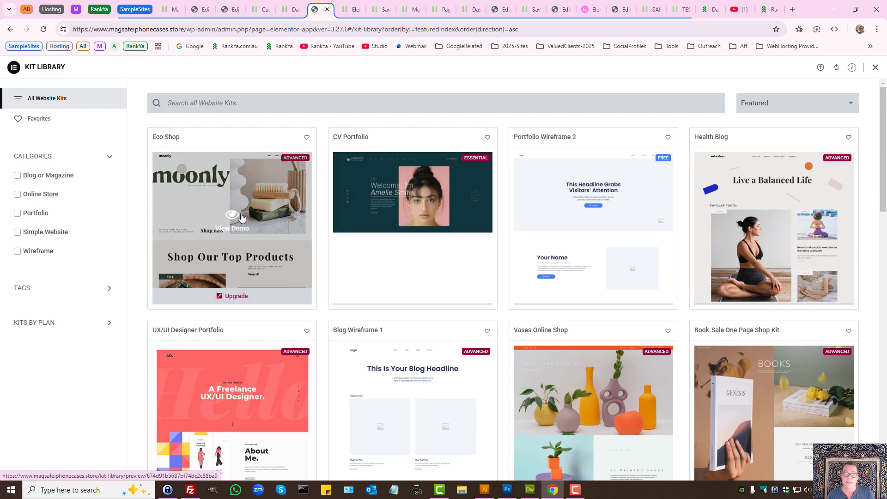
left_click(515, 6)
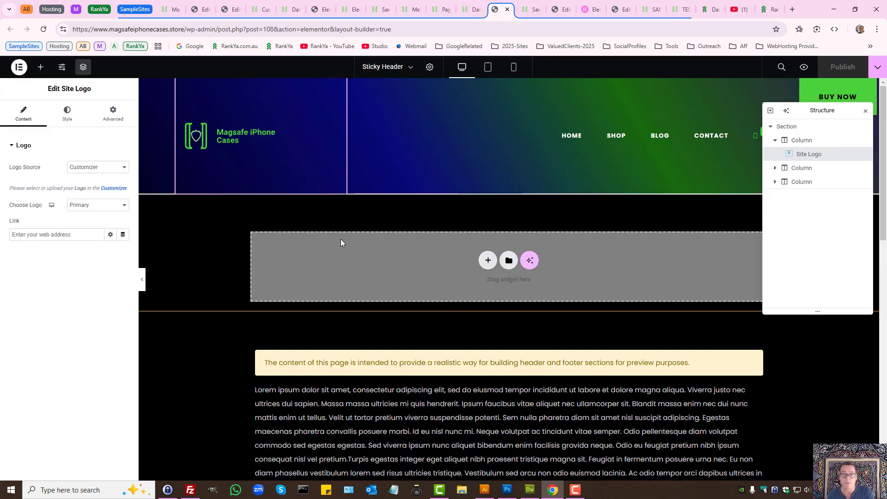
left_click(322, 5)
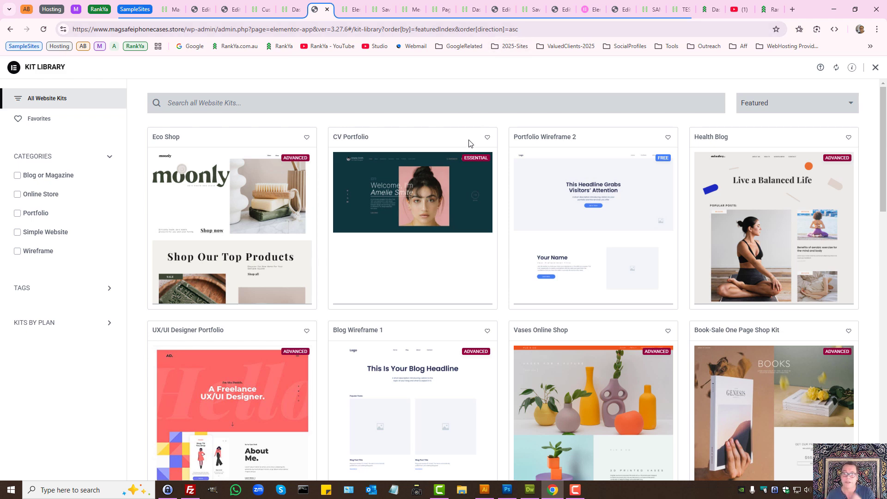
Preview the free Portfolio Wireframe 2 kit and compare it with the Sticky Header template in the editor.
left_click(592, 228)
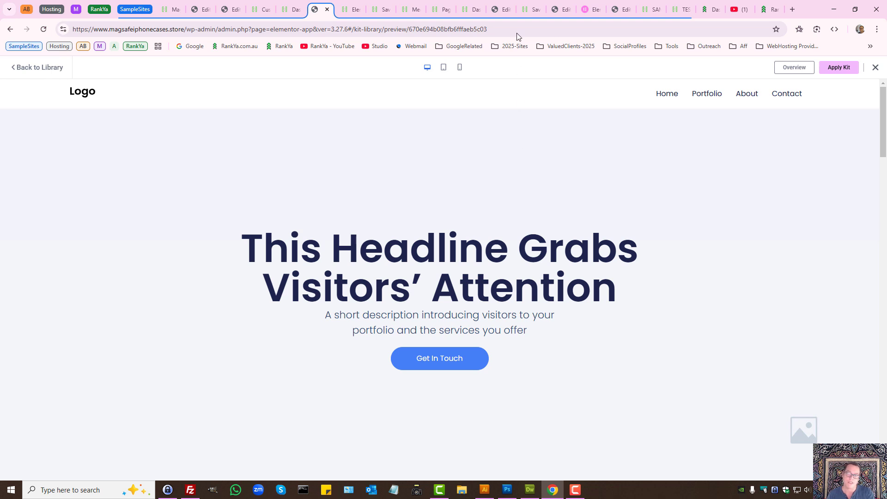
left_click(498, 9)
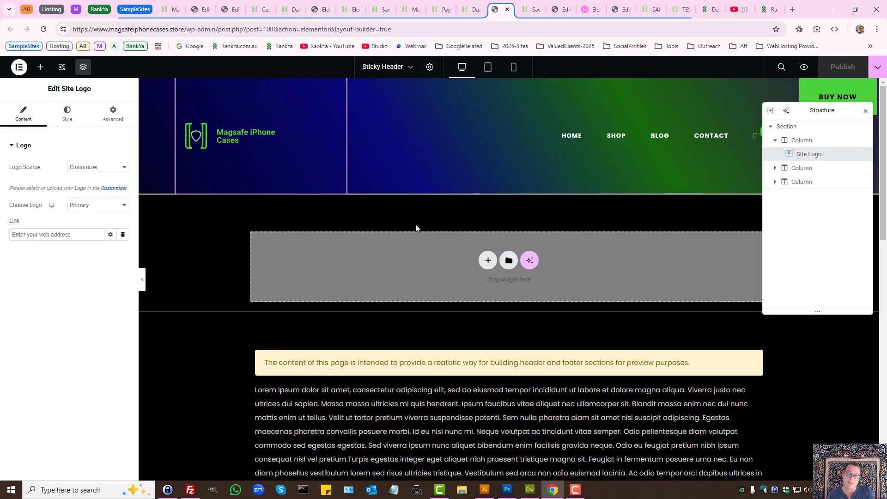
left_click(319, 9)
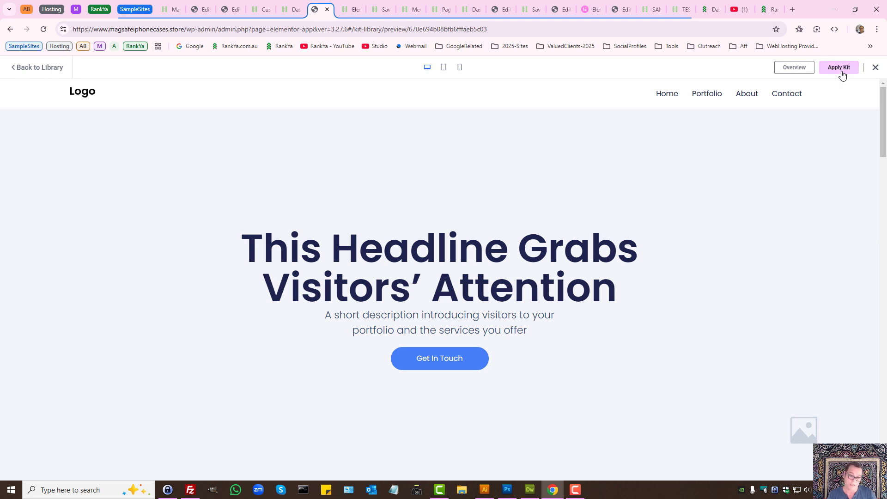
Open the Elementor settings from the WordPress dashboard and view the General and Integrations options.
left_click(295, 11)
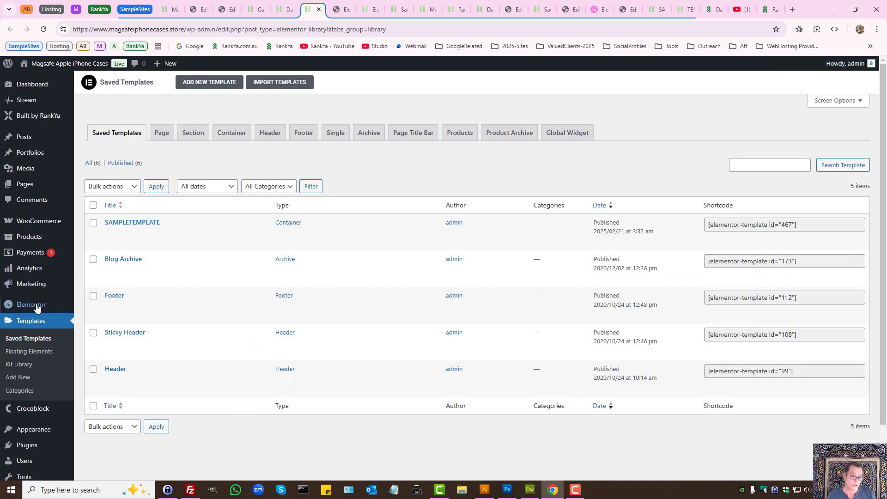
mouse_move(37, 305)
left_click(69, 301)
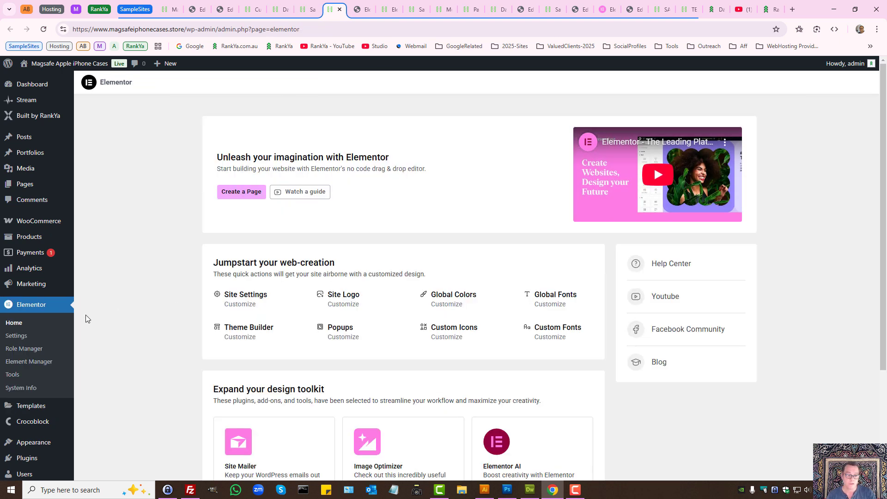
left_click(18, 336)
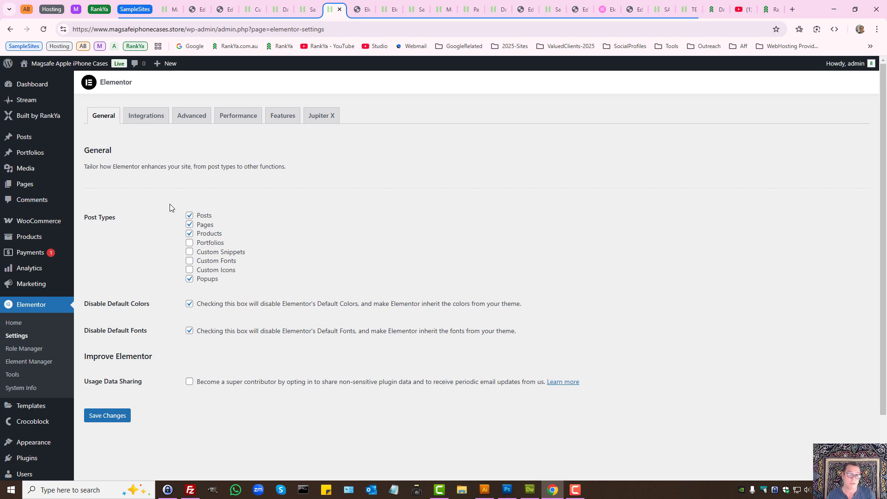
left_click(147, 115)
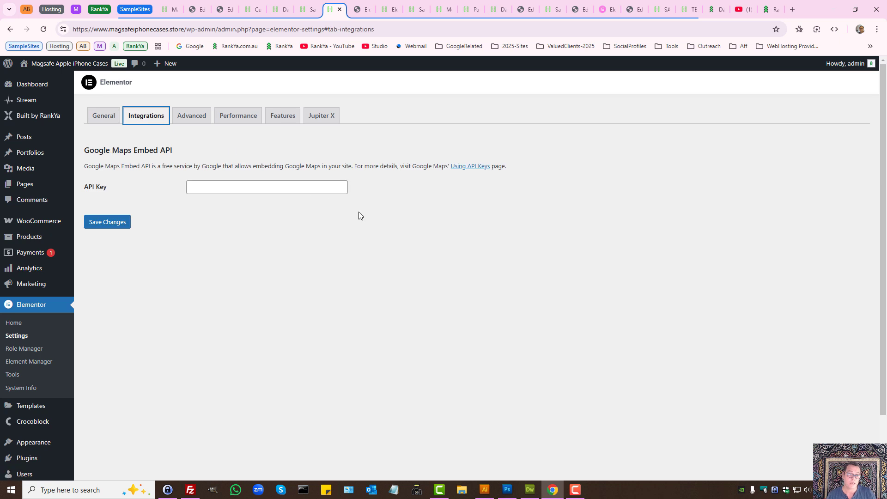
Examine Elementor's Advanced settings, including the Google Fonts choices and the note on unfiltered file uploads.
left_click(199, 119)
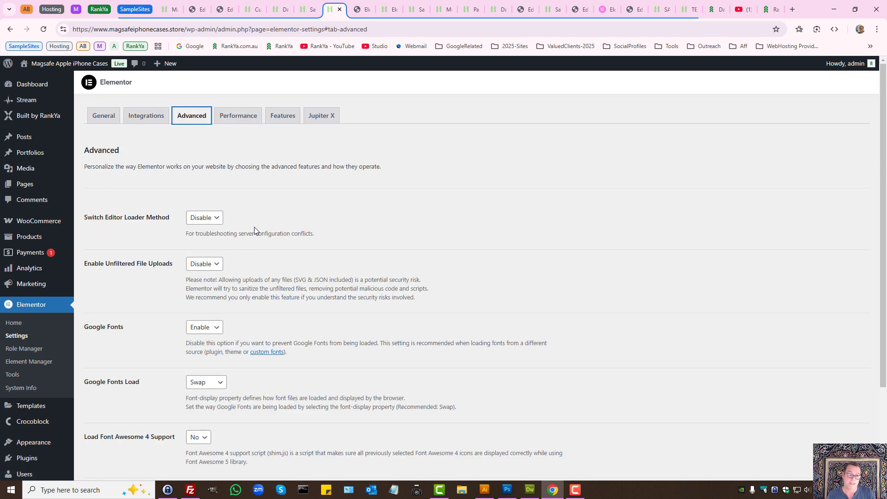
left_click_drag(107, 164, 350, 174)
left_click(259, 198)
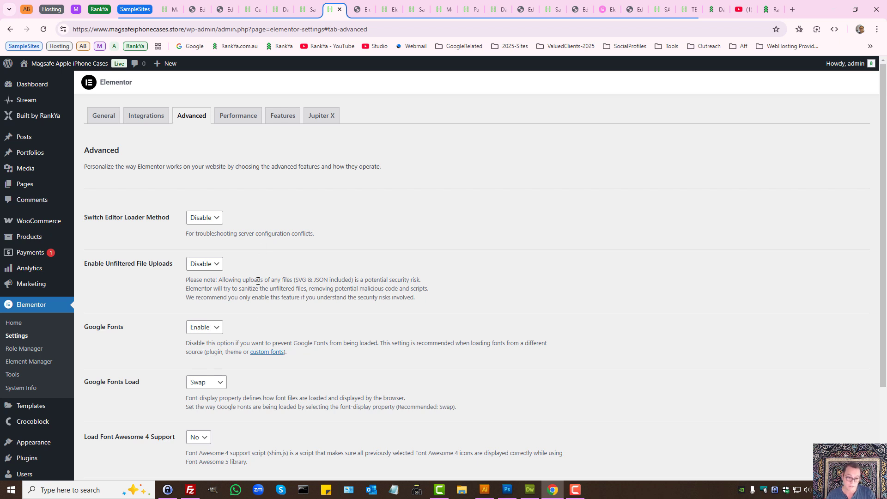
scroll(248, 332, "down", 3)
left_click(216, 215)
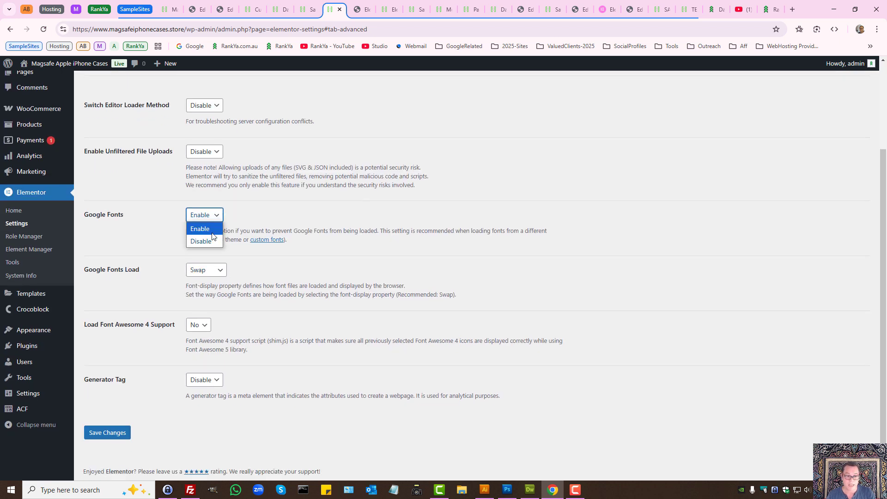
left_click(281, 190)
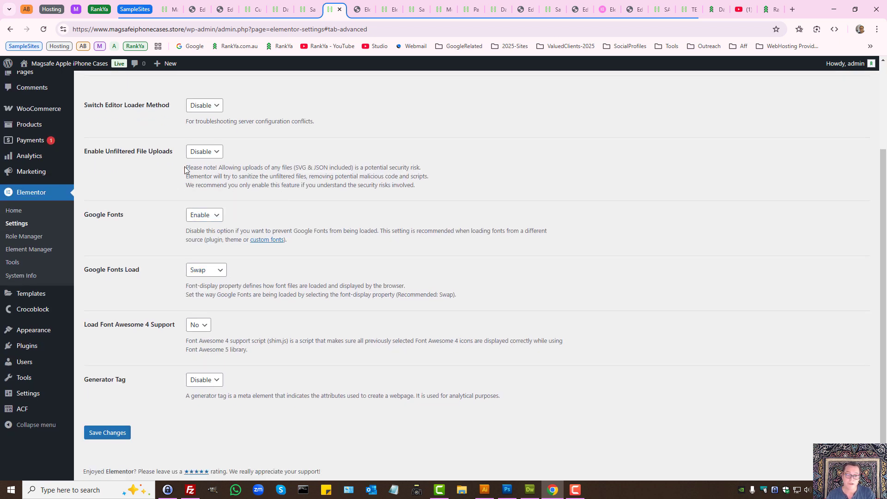
left_click_drag(185, 169, 439, 191)
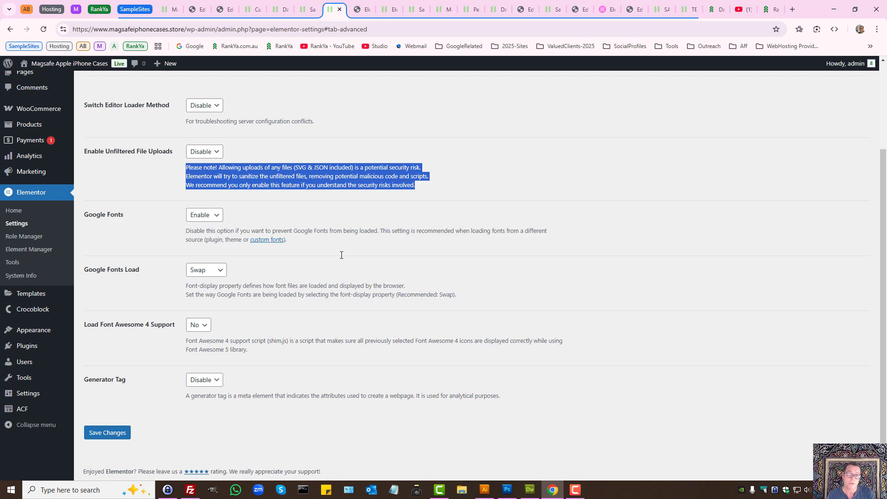
scroll(342, 255, "up", 3)
Review Elementor's Performance, Features and Jupiter X settings.
left_click(239, 122)
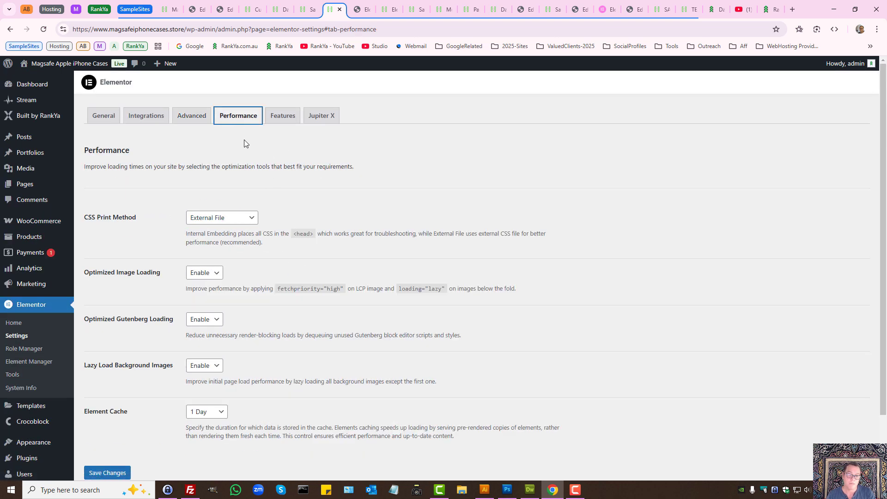
scroll(272, 323, "down", 1)
scroll(273, 323, "up", 1)
left_click(283, 116)
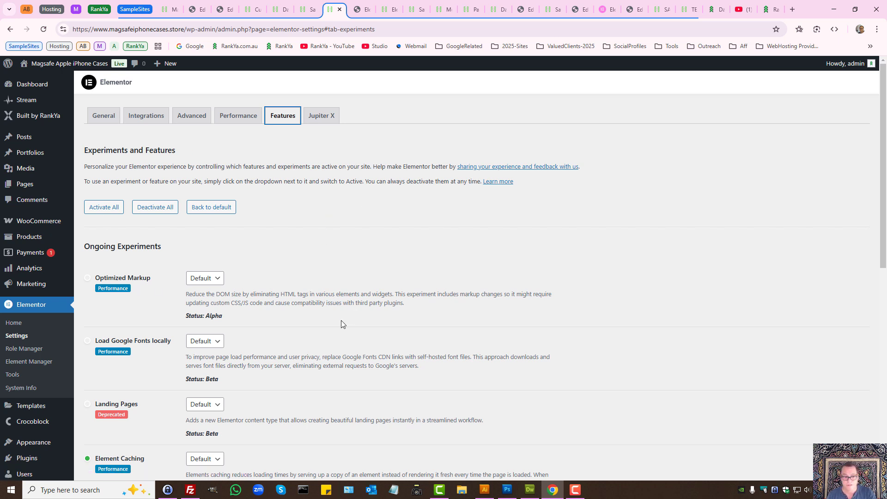
left_click(311, 112)
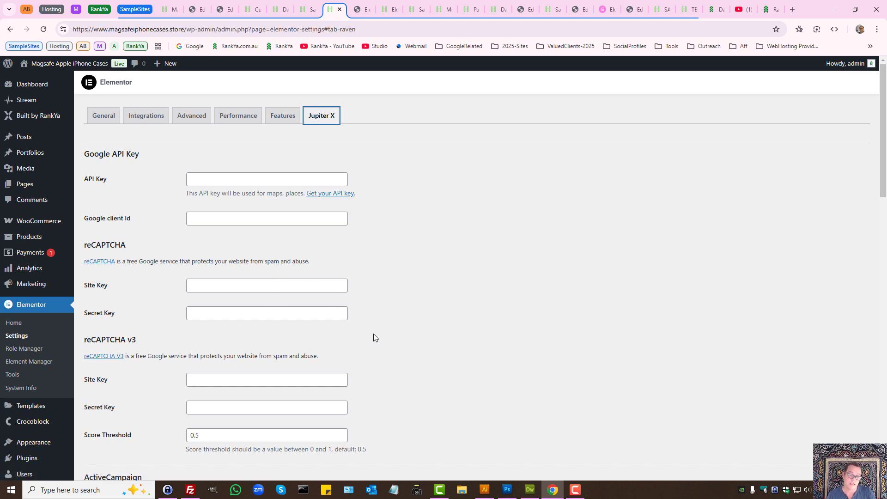
Open Elementor's Role Manager in a separate browser tab and enable No access to editor for the Shop manager role.
middle_click(55, 351)
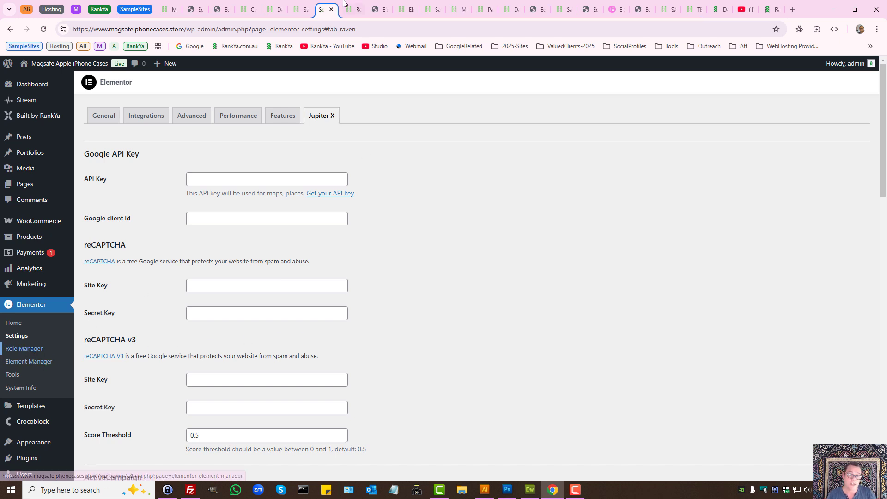
left_click(347, 9)
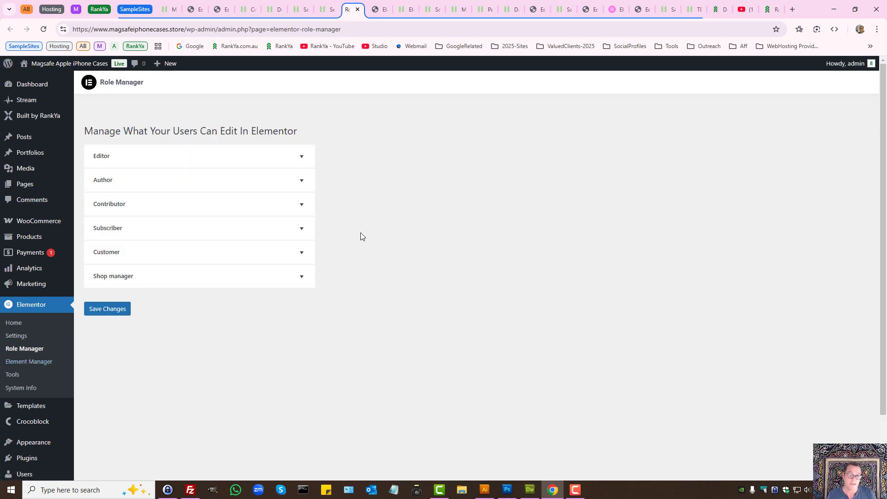
left_click(213, 282)
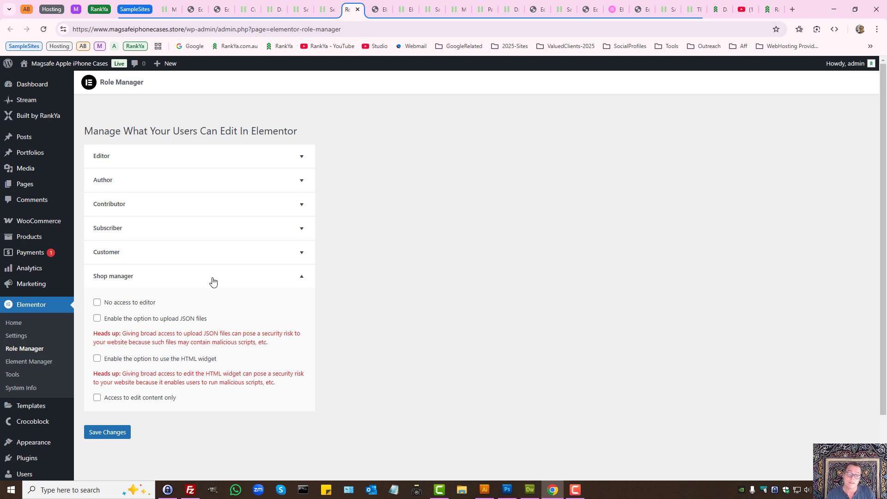
left_click(97, 303)
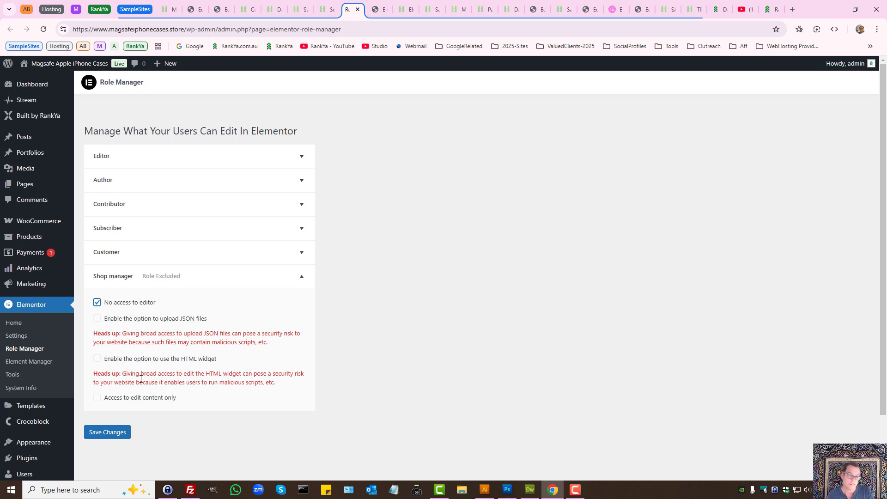
Clear No access to editor for the Shop manager role and open the Element Manager in a separate browser tab to view its list.
left_click(96, 303)
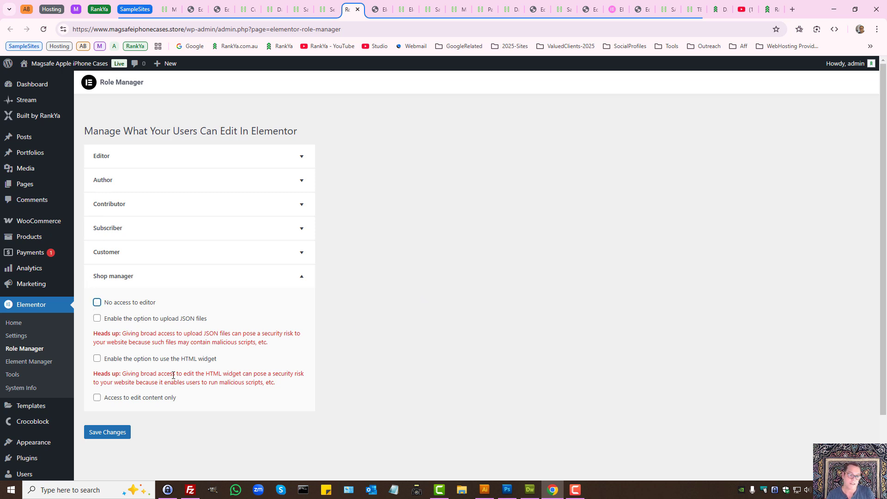
middle_click(33, 364)
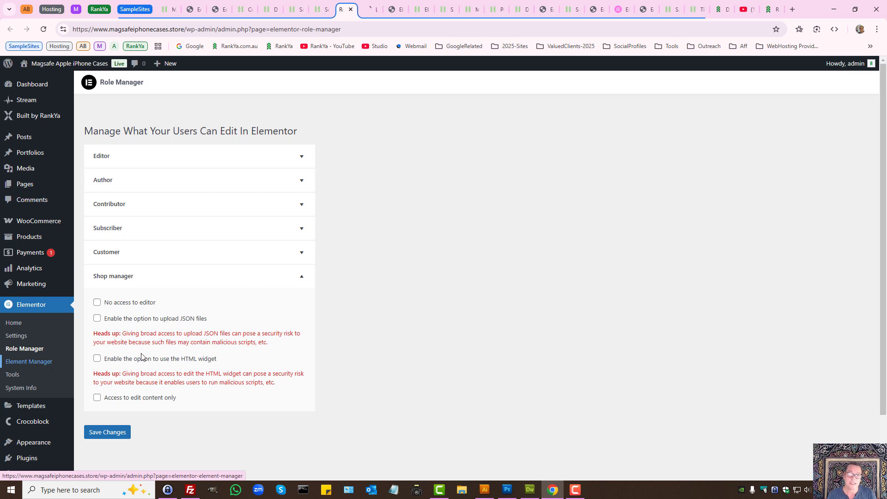
left_click(368, 9)
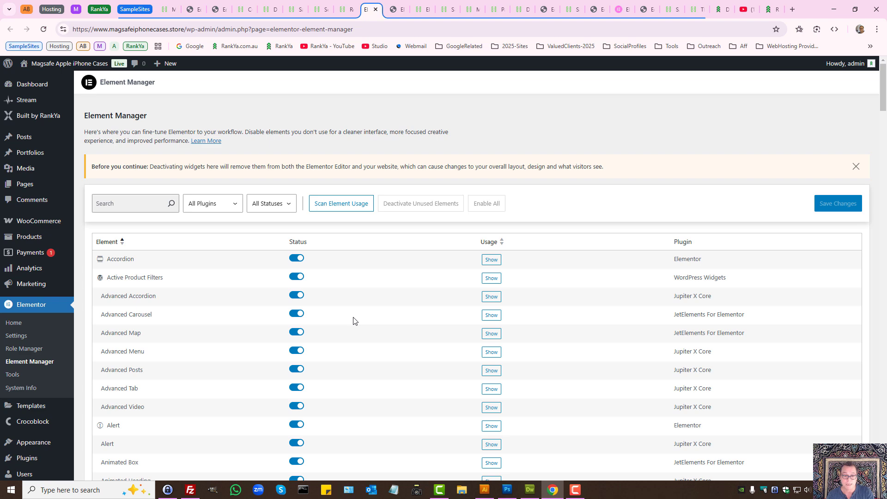
scroll(354, 320, "down", 3)
scroll(363, 318, "up", 3)
Add a single-column flexbox container below the section in the Sticky Header template and browse the available widgets for it.
left_click(550, 5)
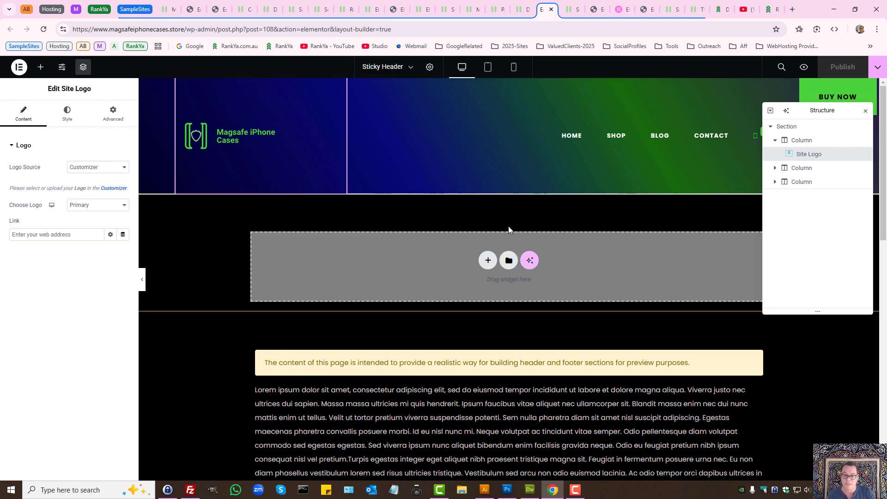
left_click(488, 260)
left_click(490, 285)
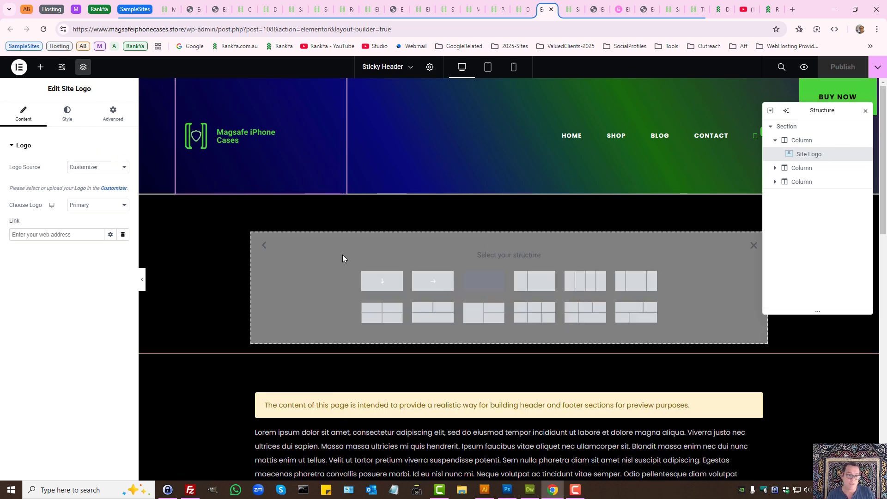
left_click(398, 287)
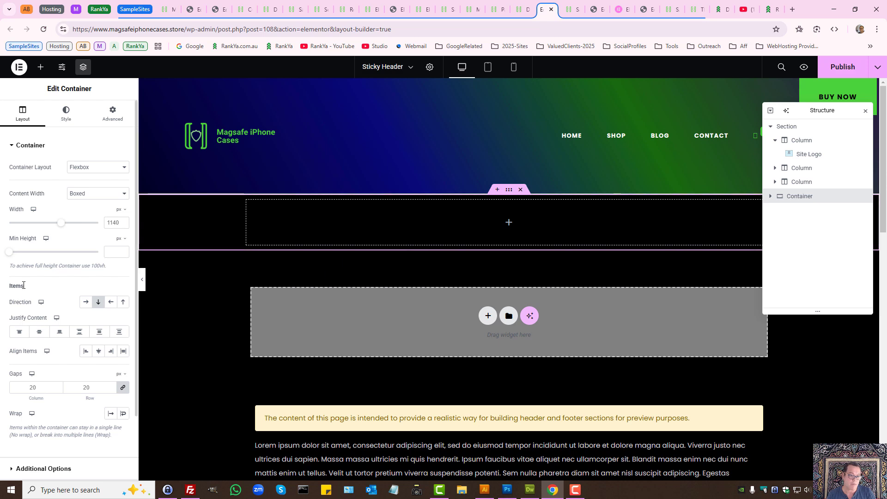
left_click(509, 223)
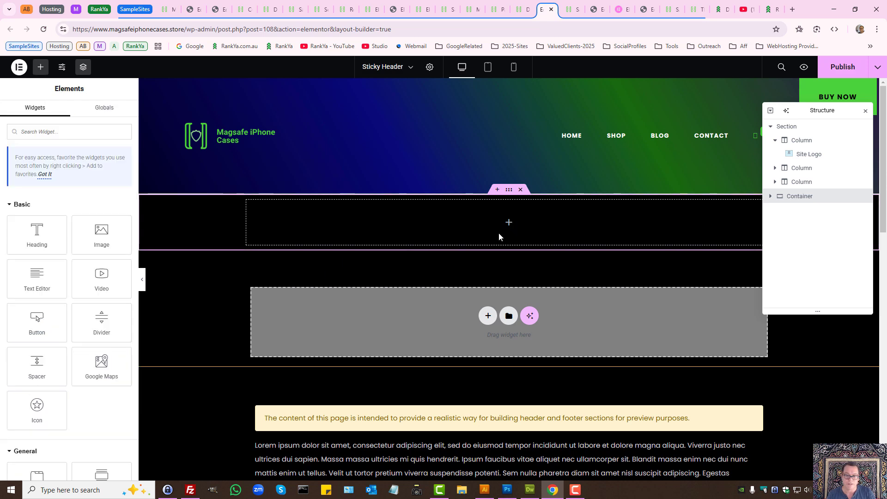
scroll(55, 294, "down", 10)
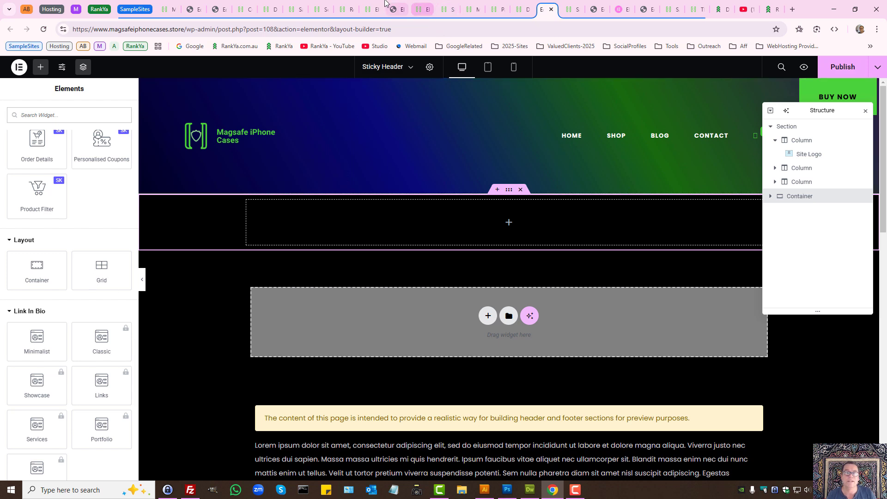
Return to the Element Manager and examine the list of elements with their status switches and source plugins.
left_click(350, 8)
left_click(370, 10)
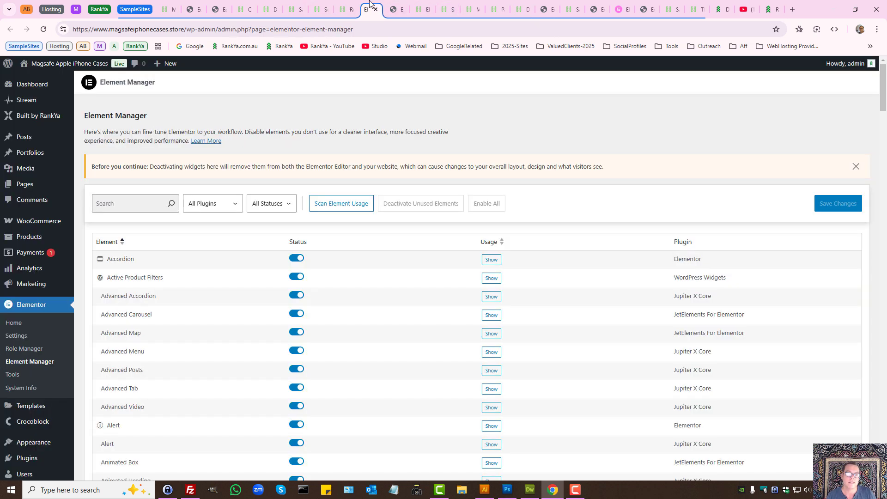
left_click_drag(147, 116, 83, 116)
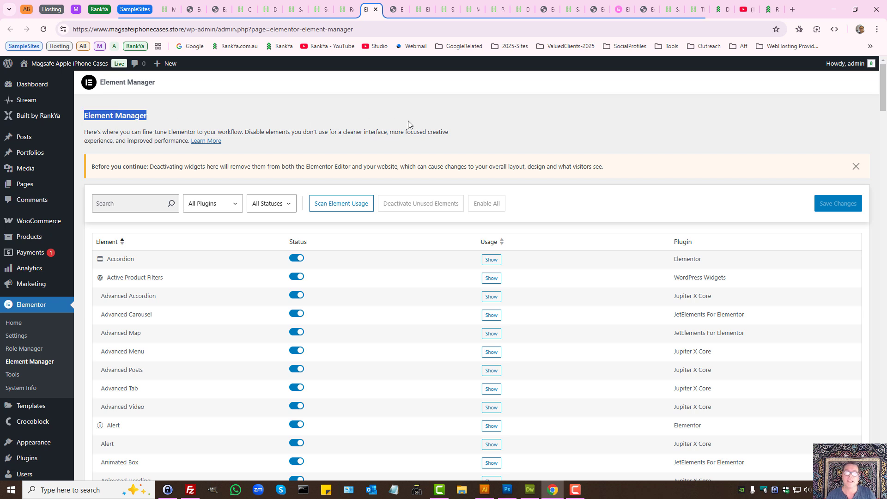
scroll(387, 300, "down", 3)
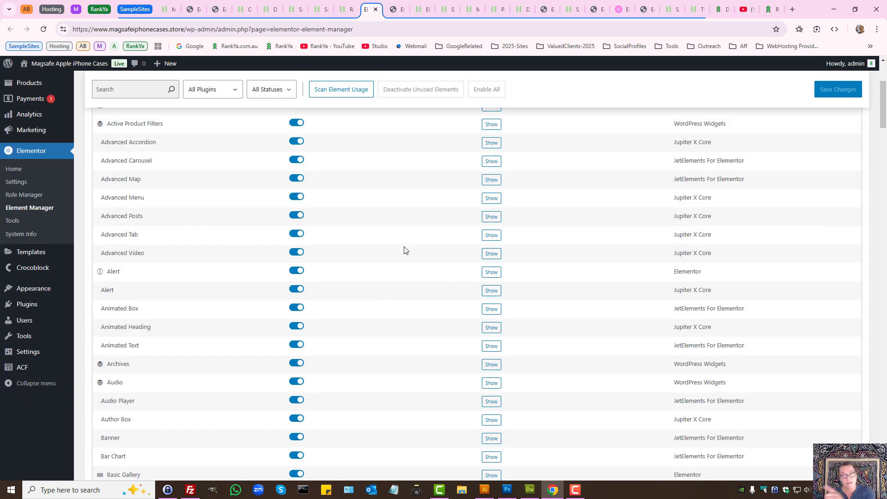
Close all the browser tabs that follow the Element Manager tab and discard their unsaved changes.
right_click(371, 18)
left_click(411, 204)
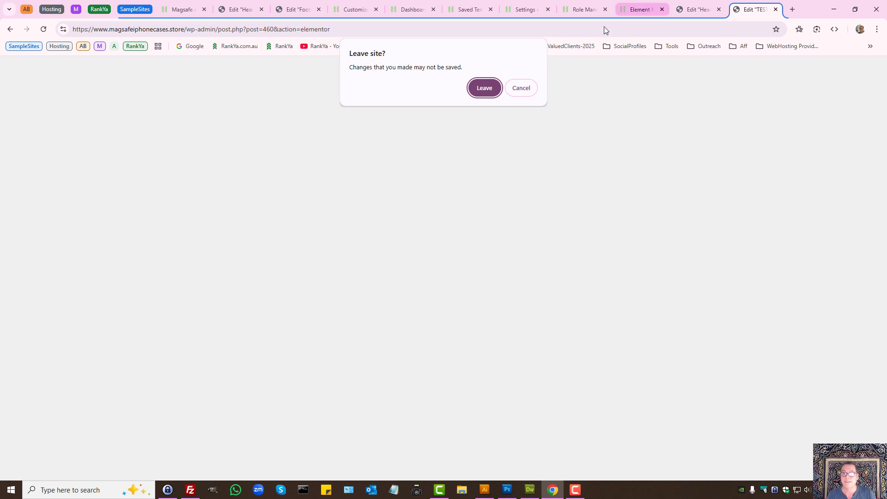
left_click(494, 88)
left_click(481, 93)
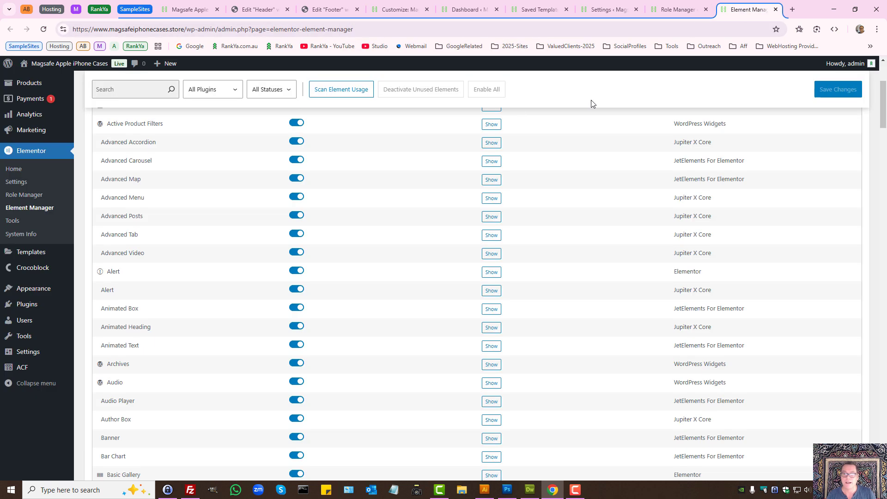
Review Elementor's Tools, including Maintenance Mode and Import / Export Kit, and open the Saved Templates list in a separate browser tab.
middle_click(12, 223)
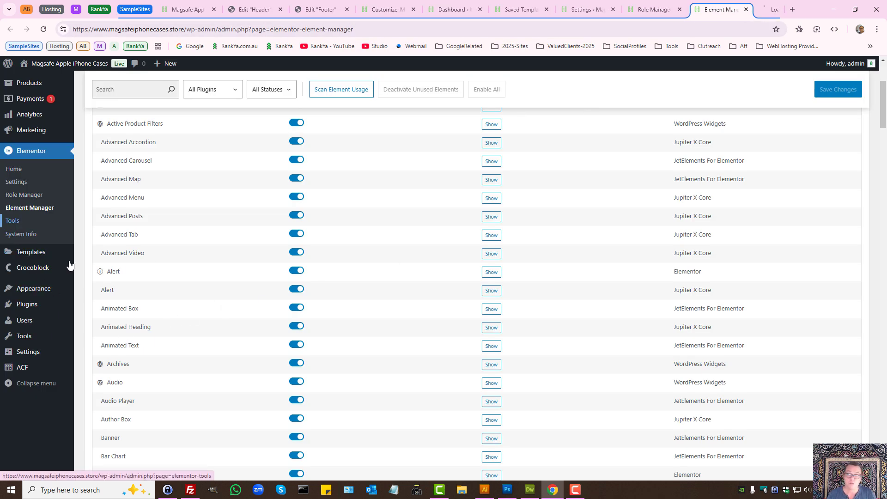
left_click(740, 9)
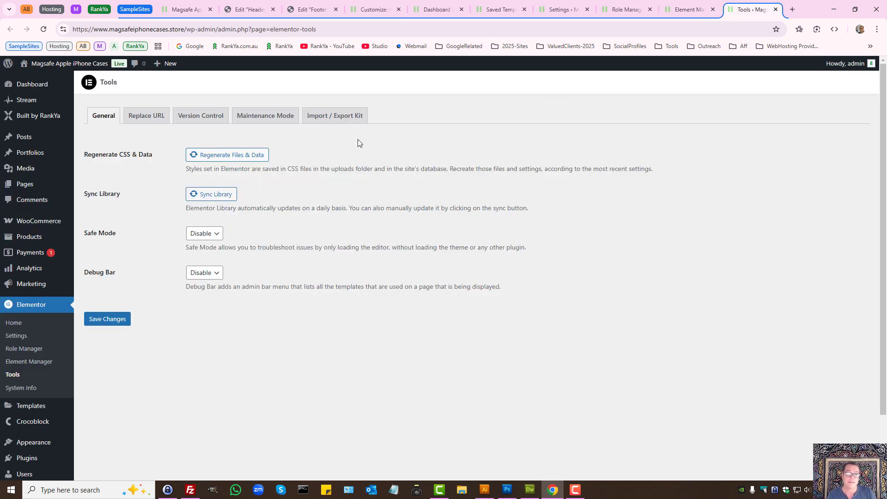
left_click(264, 120)
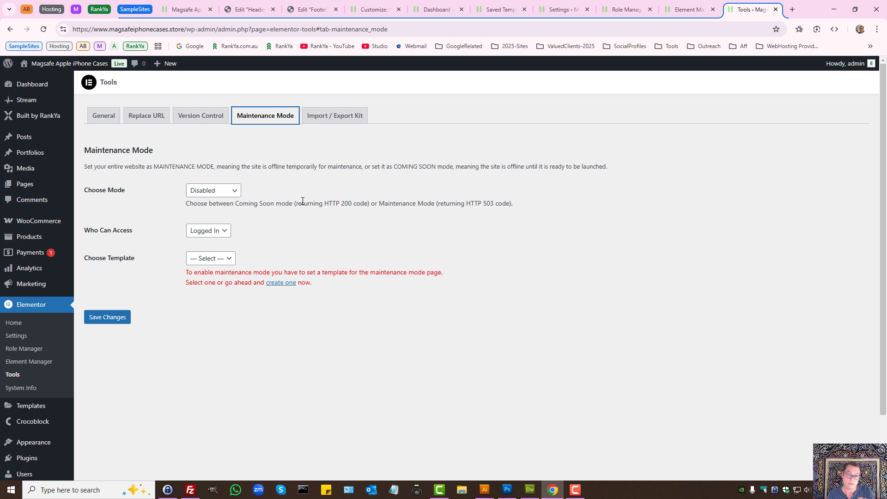
left_click(341, 121)
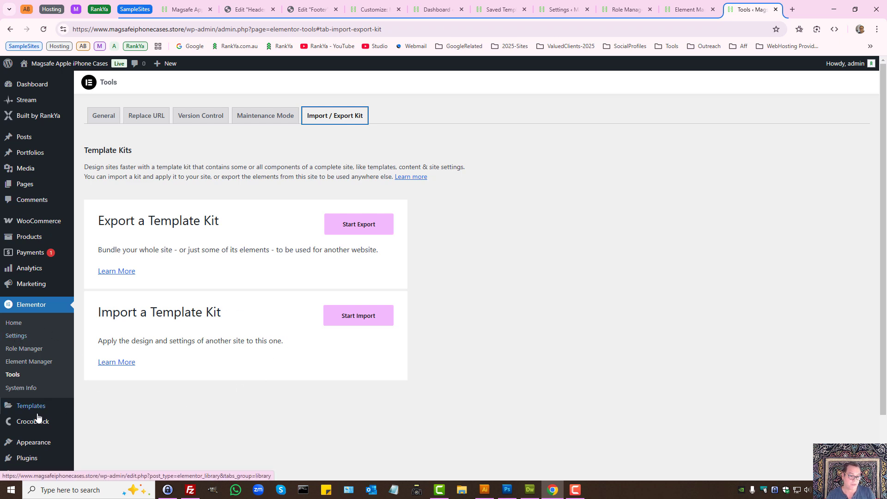
left_click(106, 415, "ctrl")
left_click(751, 9)
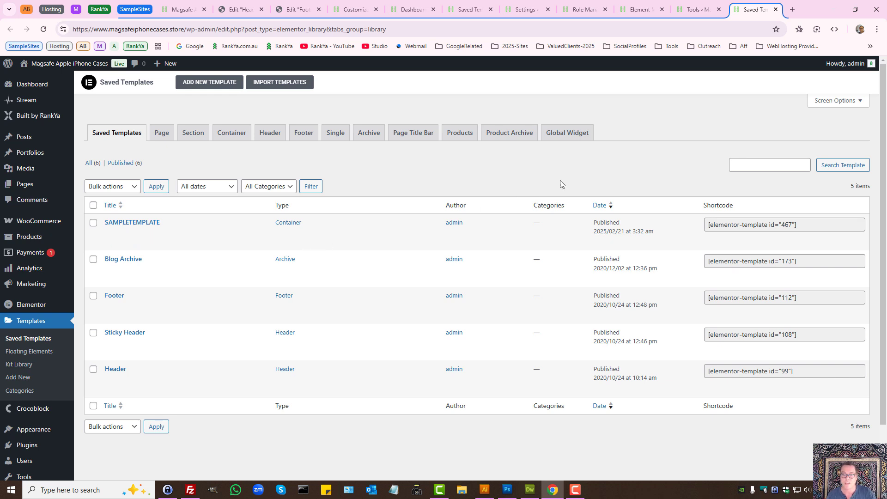
Export the site as a website kit with templates, content, site settings and all listed plugins included, and close the export wizard.
left_click(697, 9)
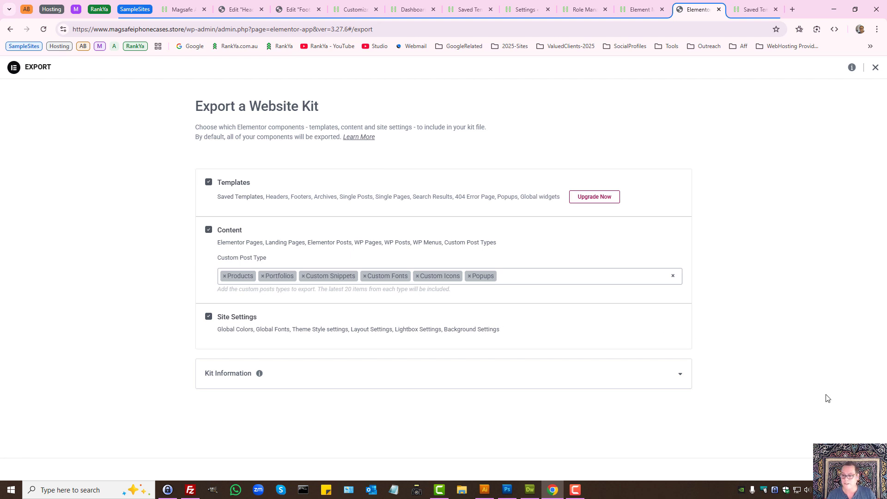
left_click(863, 469)
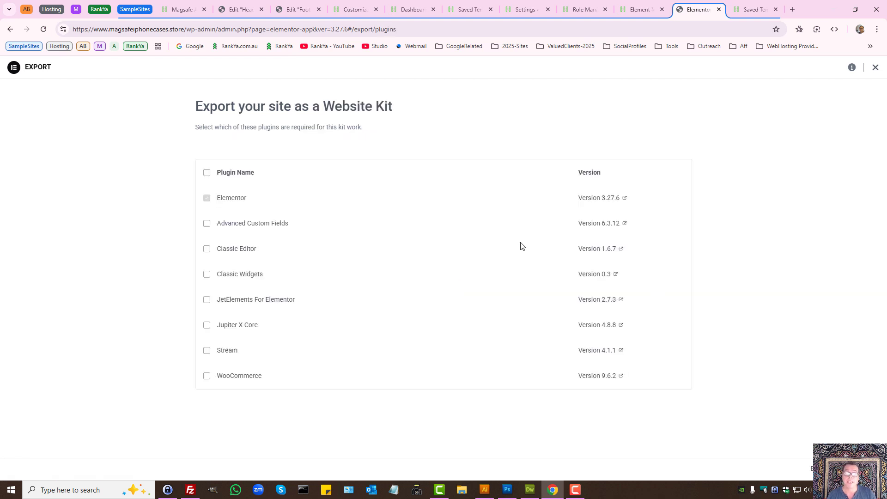
left_click(207, 173)
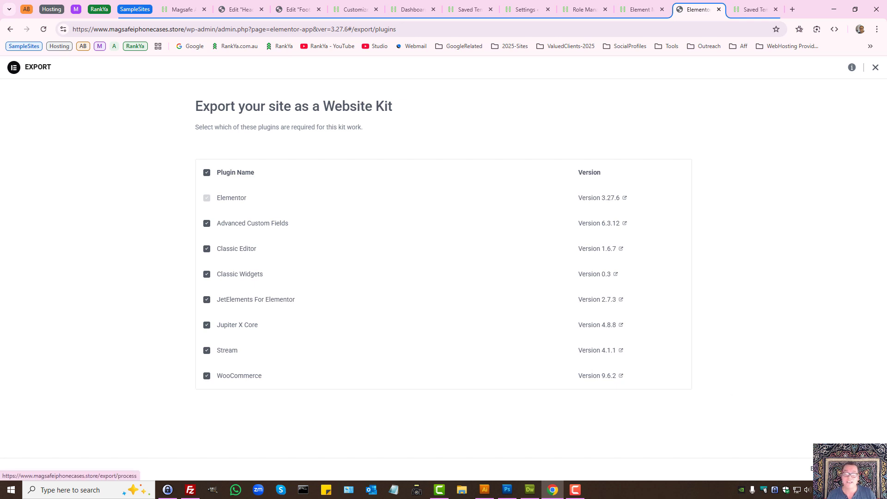
left_click(860, 469)
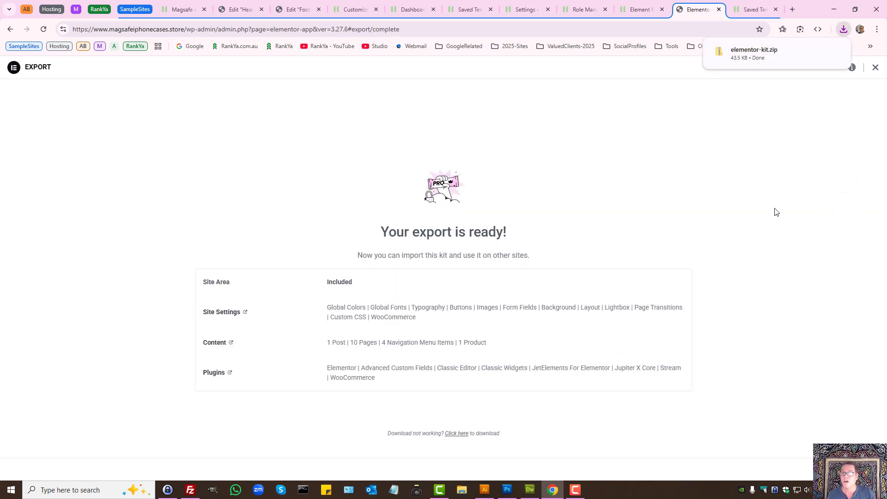
left_click(874, 73)
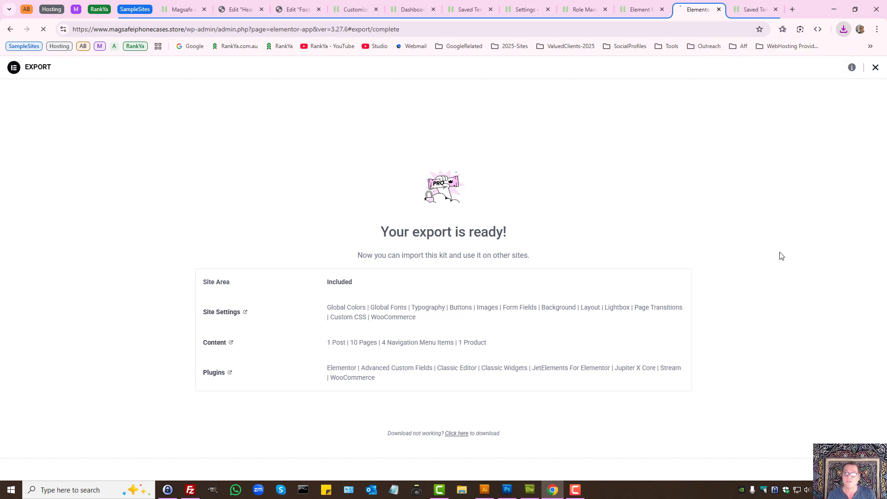
Open Elementor's System Info in a separate browser tab and view the server and WordPress environment details.
mouse_move(31, 338)
middle_click(108, 404)
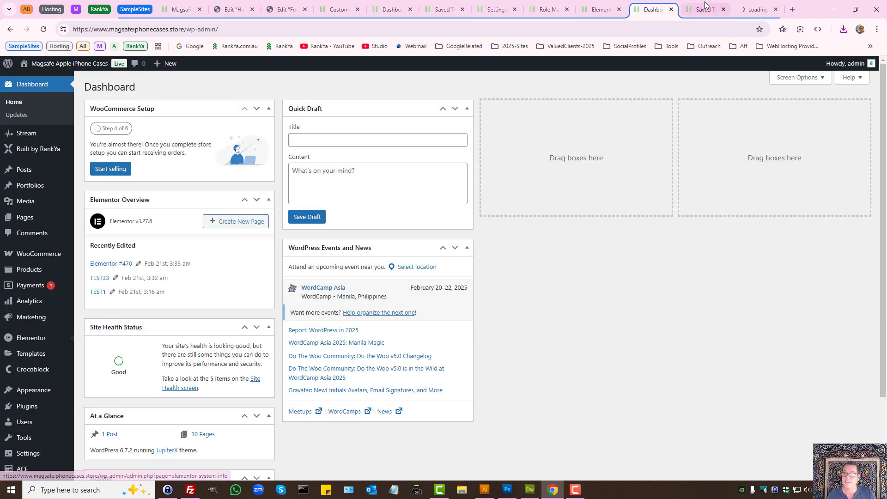
left_click(756, 9)
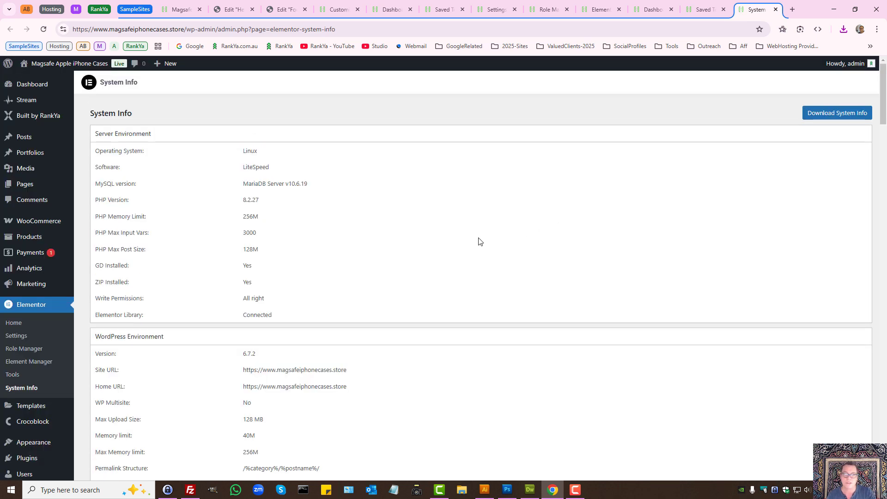
Copy the shortcode of the SAMPLETEMPLATE container from the Saved Templates list.
left_click(705, 9)
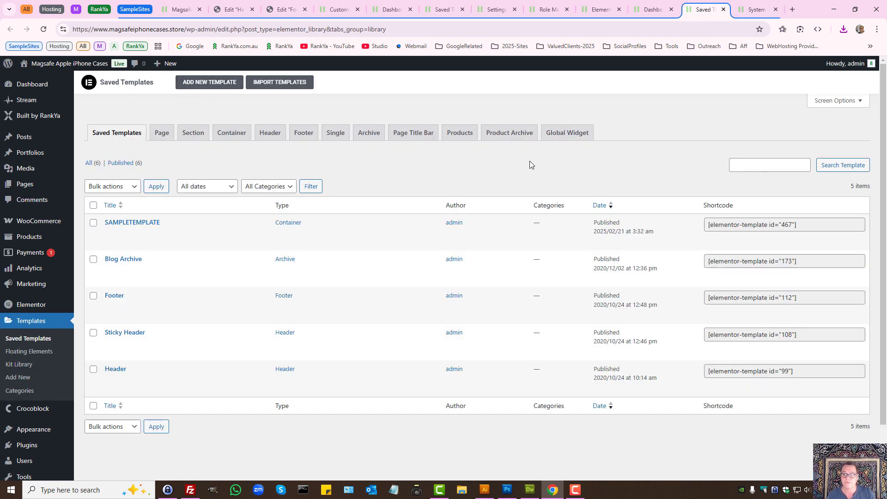
left_click(736, 225)
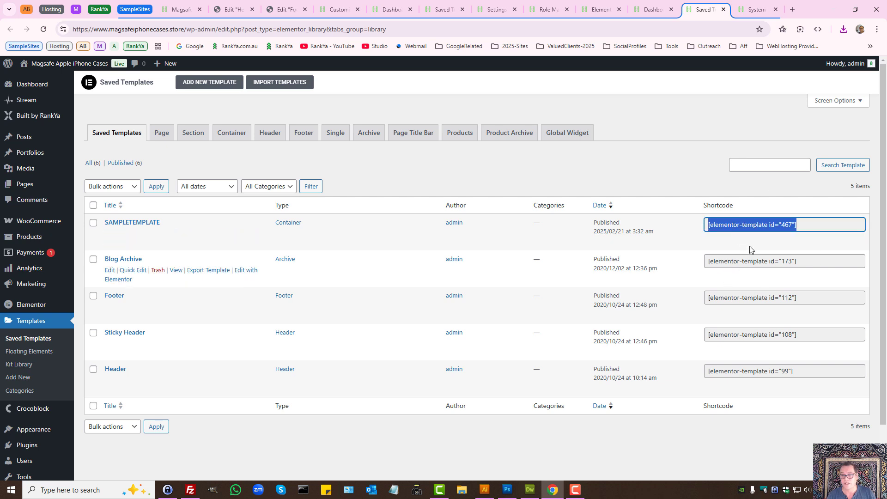
right_click(734, 225)
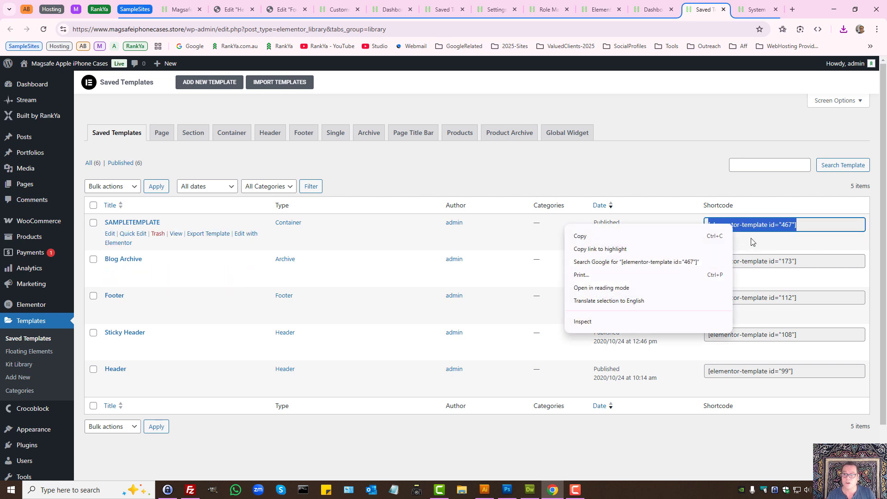
left_click(580, 237)
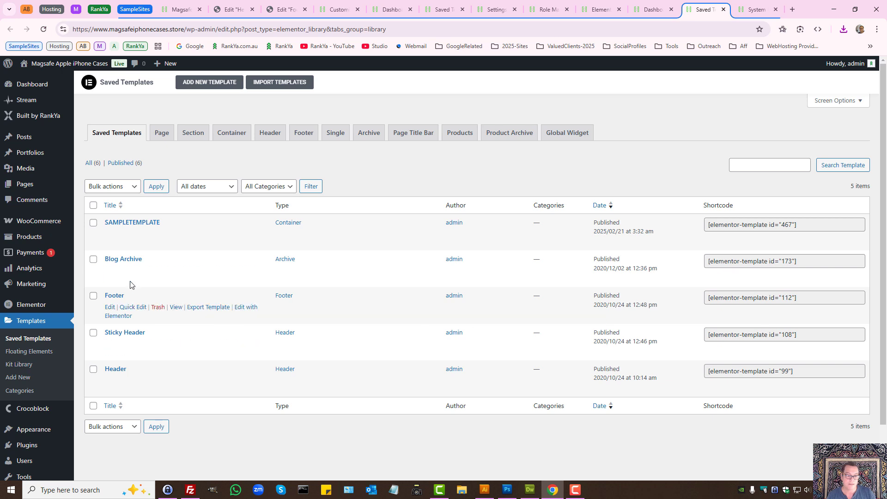
Copy the shortcode of the Header template from the Saved Templates list.
left_click(760, 373)
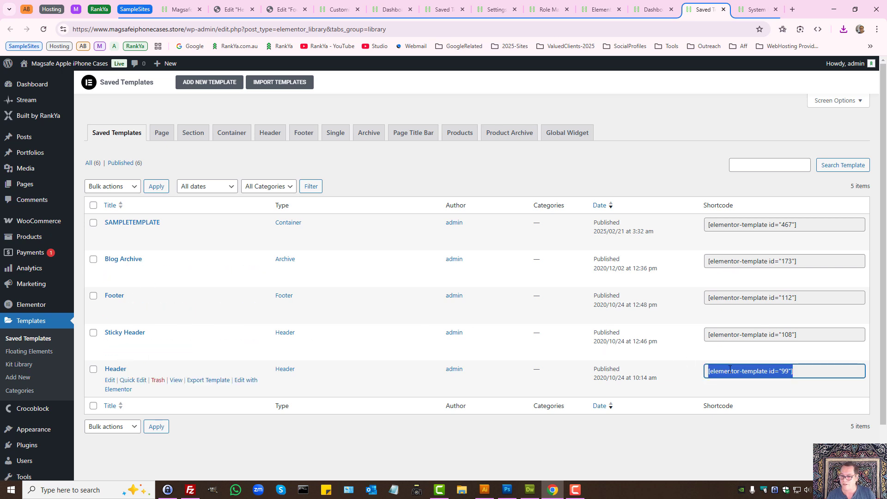
right_click(725, 373)
left_click(590, 393)
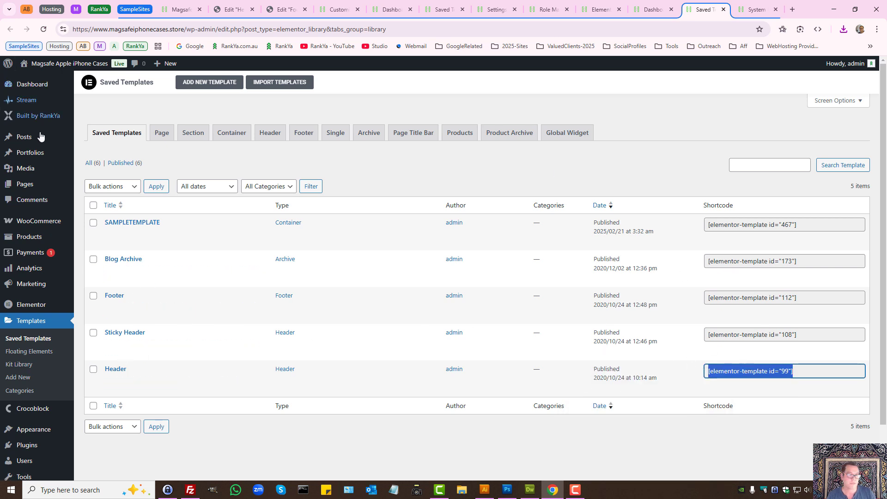
Open a new post and a new page in separate browser tabs.
mouse_move(44, 138)
middle_click(85, 158)
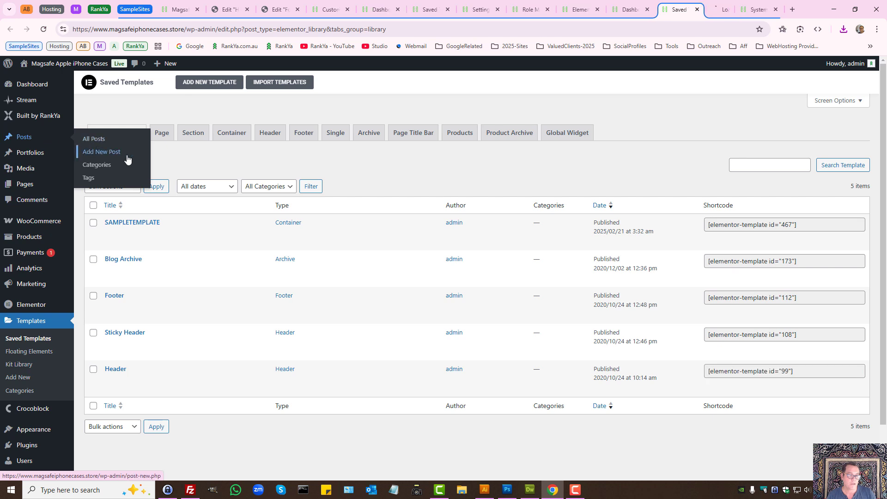
mouse_move(44, 184)
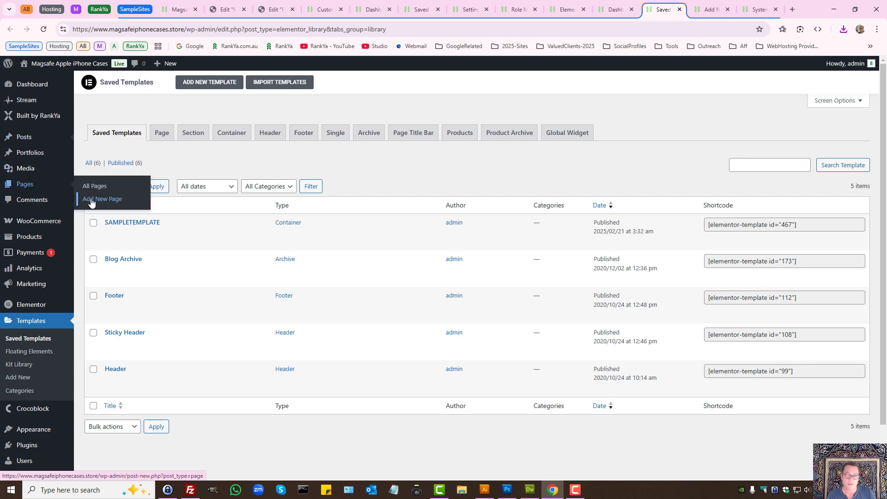
middle_click(91, 197)
Paste the Header template's shortcode into the new post's content in plain-text mode and preview the rendered header.
left_click(671, 9)
left_click(187, 287)
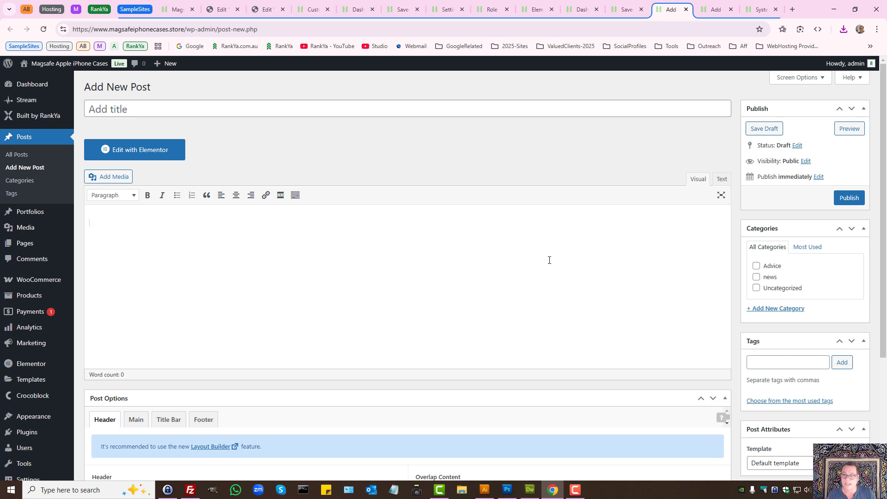
left_click(722, 179)
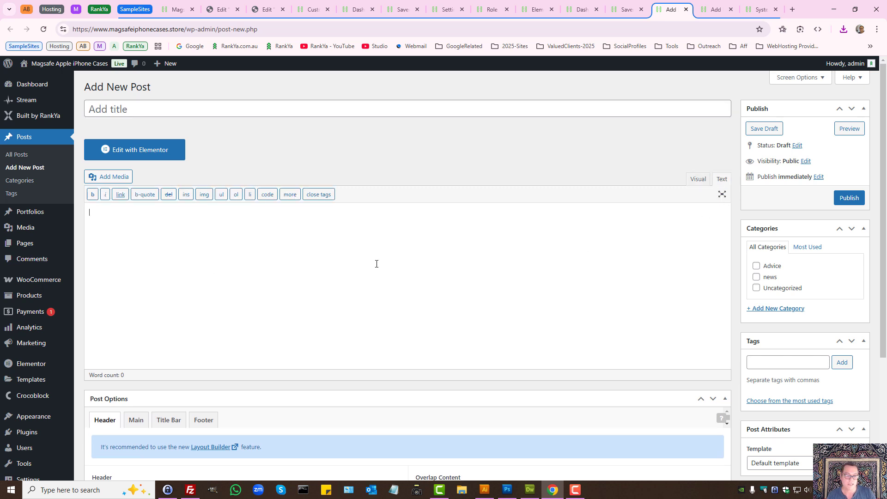
key("ctrl+v")
left_click(849, 134)
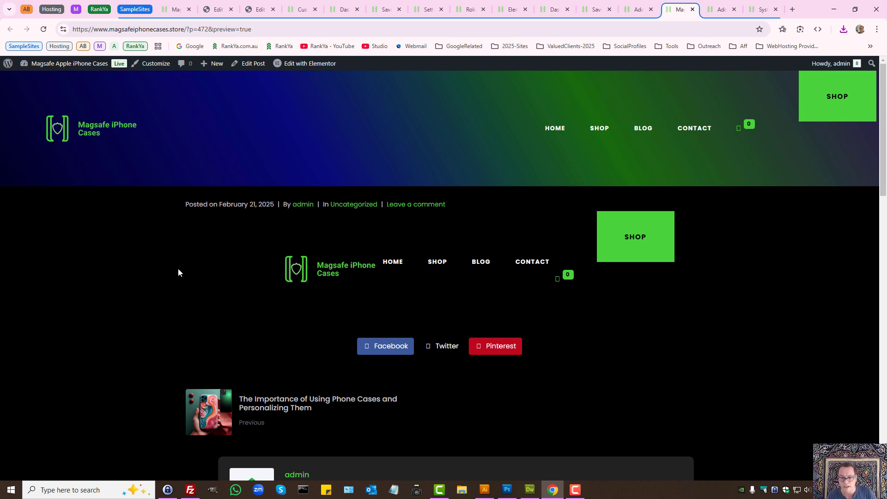
left_click_drag(179, 272, 567, 273)
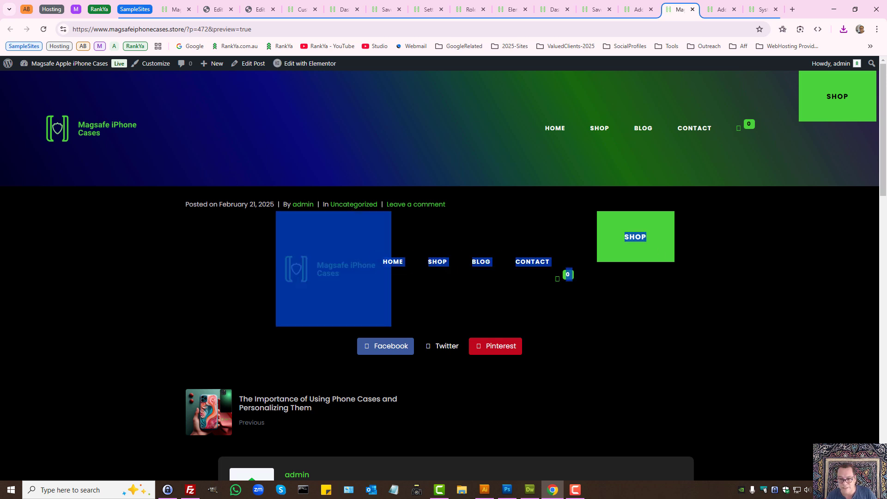
Close the browser tabs for the unsaved post, its preview, the new page, System Info and Saved Templates, discarding the post's unsaved changes.
left_click(645, 5)
left_click(651, 9)
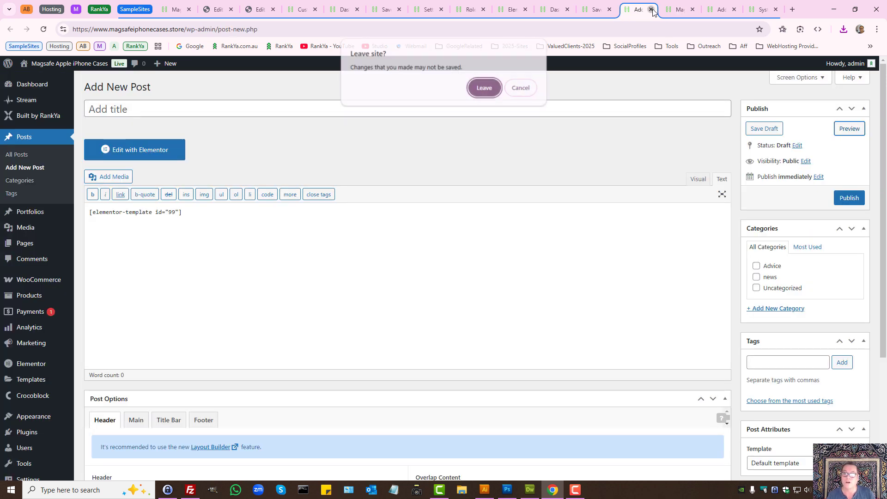
left_click(483, 88)
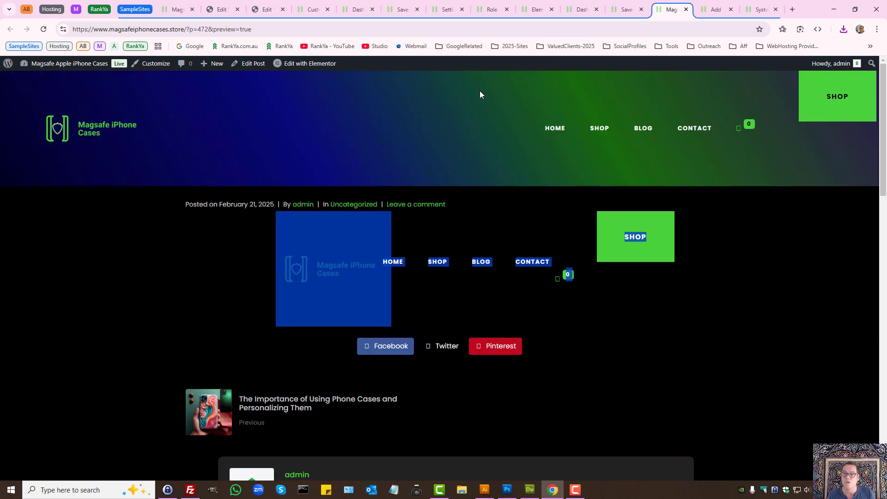
left_click(686, 9)
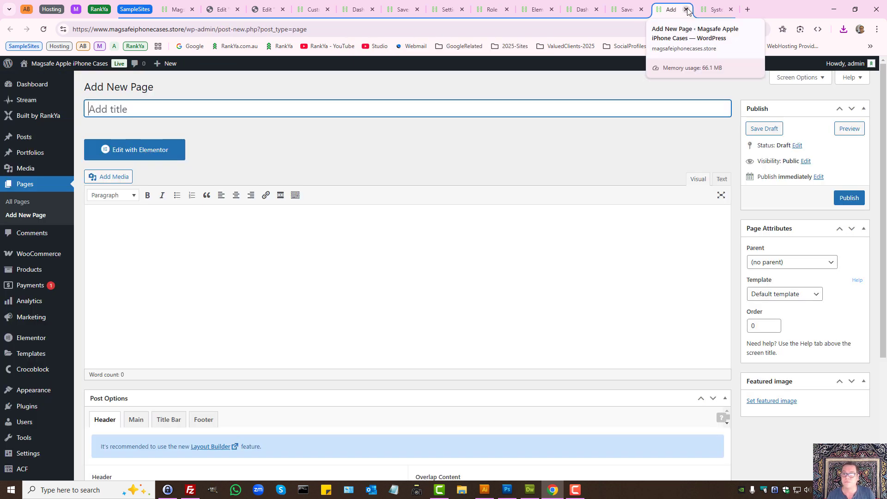
left_click(687, 9)
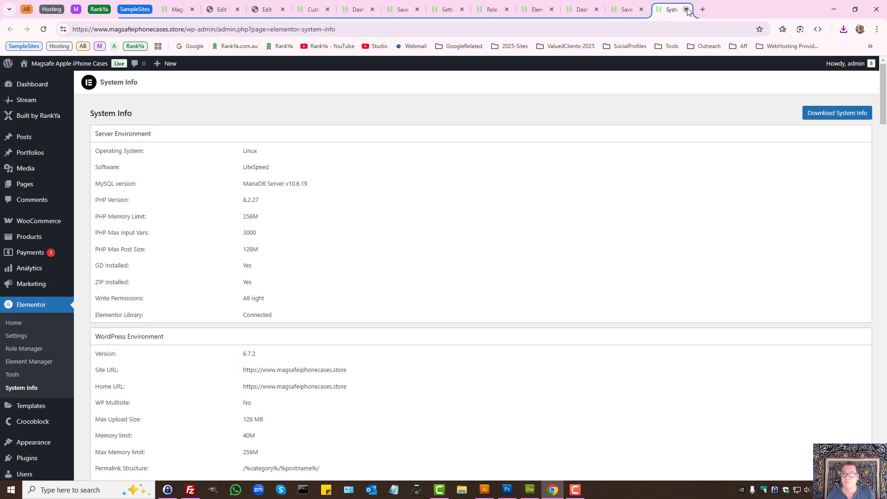
left_click(686, 9)
left_click(686, 10)
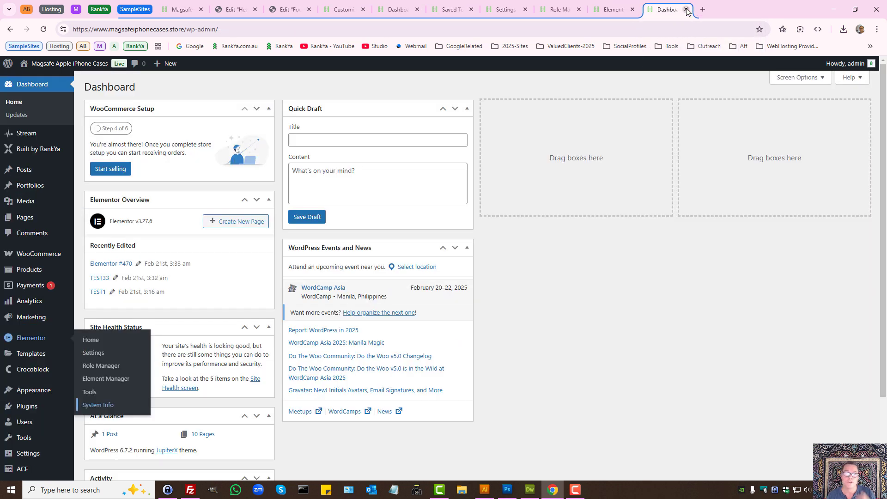
Open the live site's home page in a separate browser tab from the dashboard and open its theme Customizer in another.
left_click(327, 9)
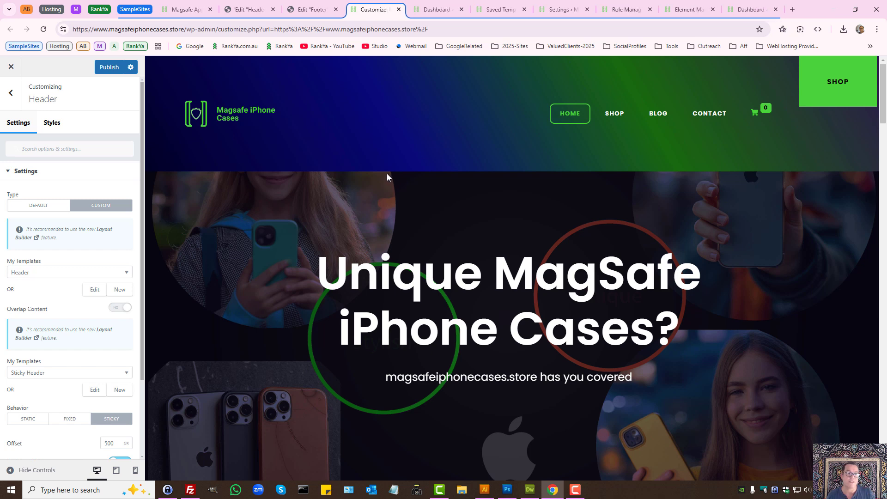
left_click(436, 9)
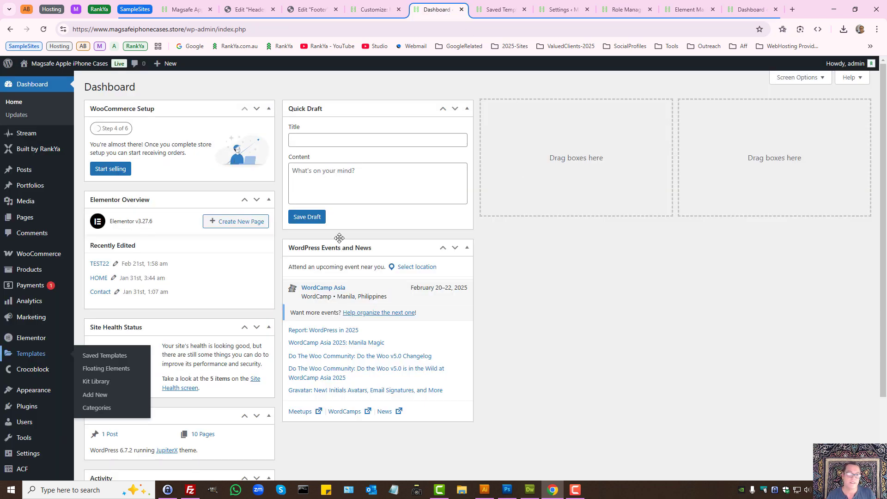
left_click(39, 85)
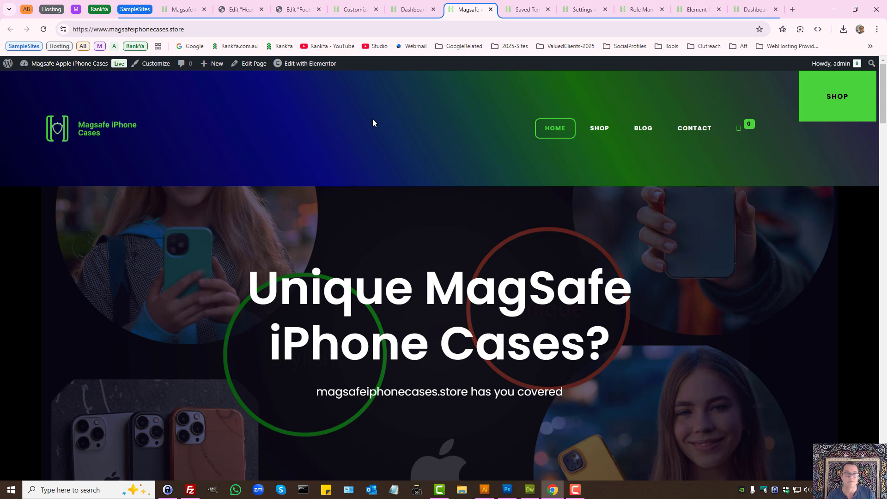
left_click(151, 64)
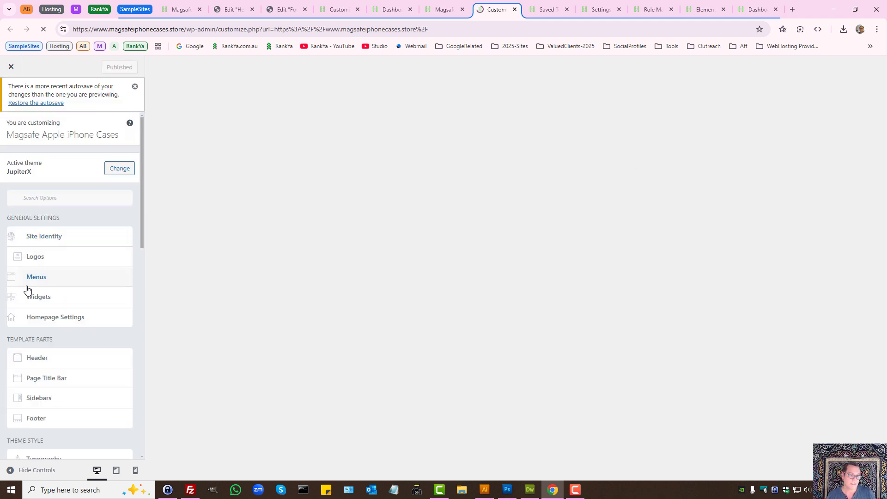
Open the shop's Product List settings in the Customizer and review the display elements and grid options.
scroll(25, 291, "down", 10)
scroll(19, 308, "down", 1)
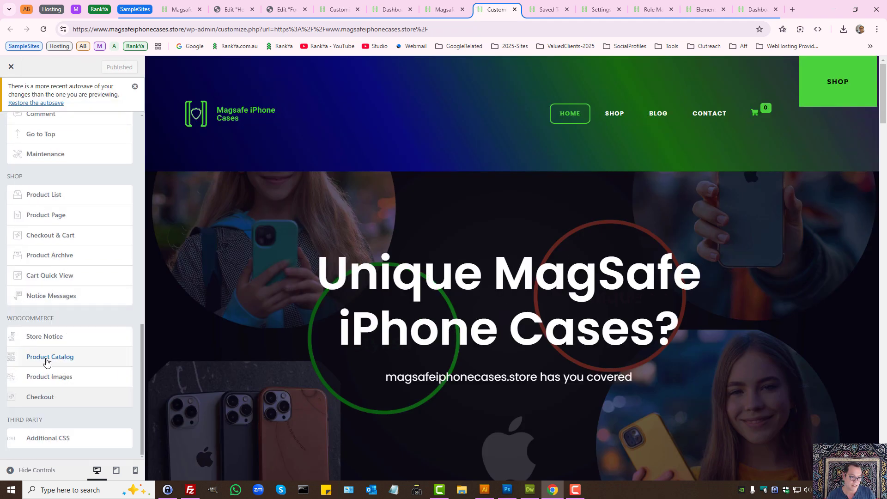
left_click(49, 188)
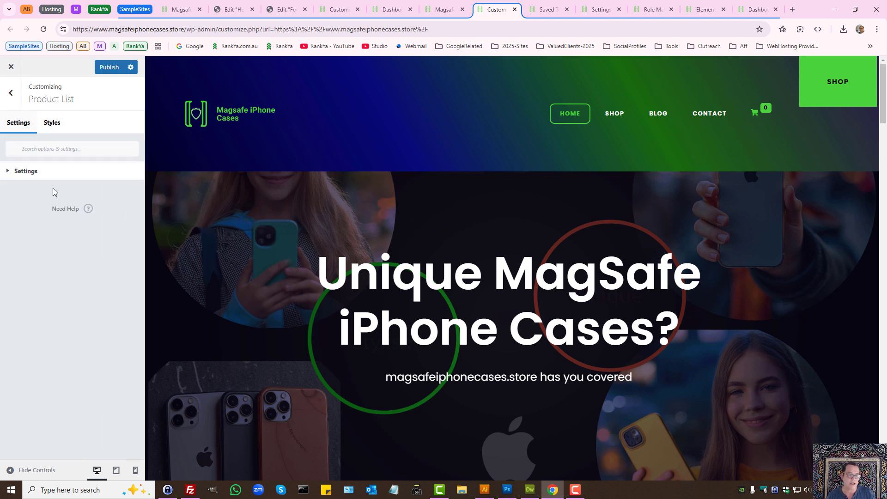
left_click(24, 172)
scroll(94, 273, "down", 3)
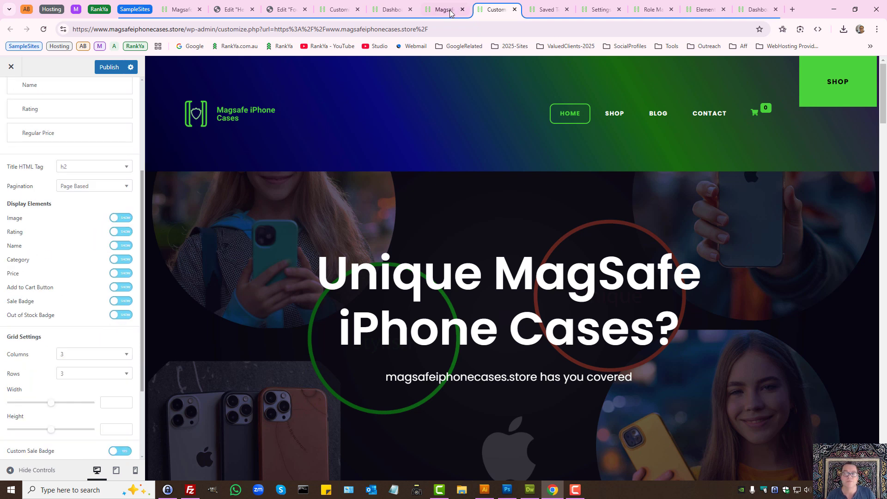
scroll(39, 251, "down", 2)
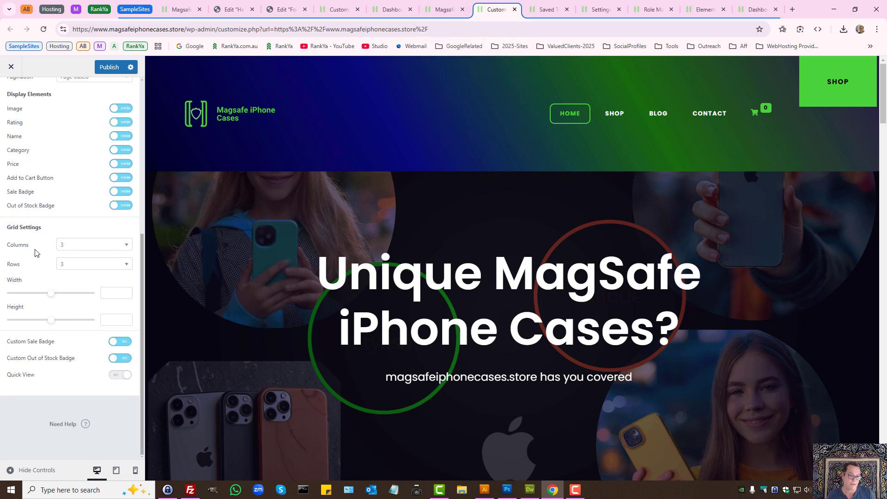
scroll(46, 253, "up", 5)
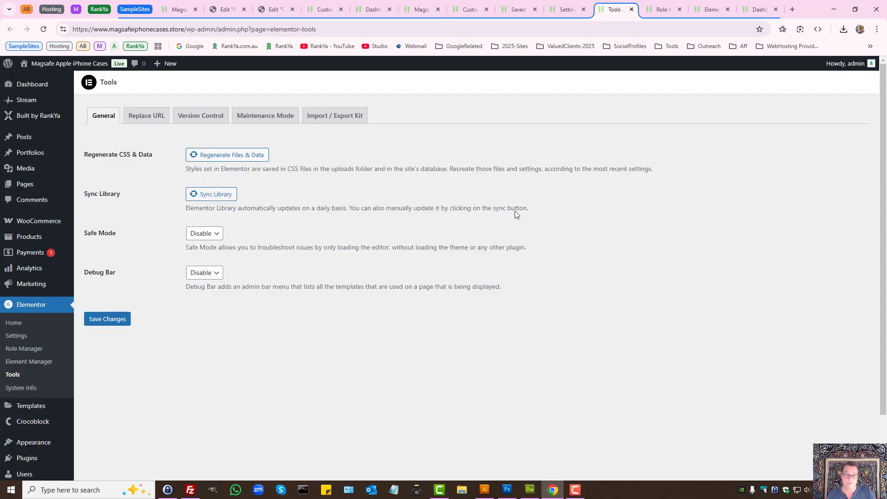
Select 3.27.0 as the rollback version in Elementor's version control tools.
left_click(189, 121)
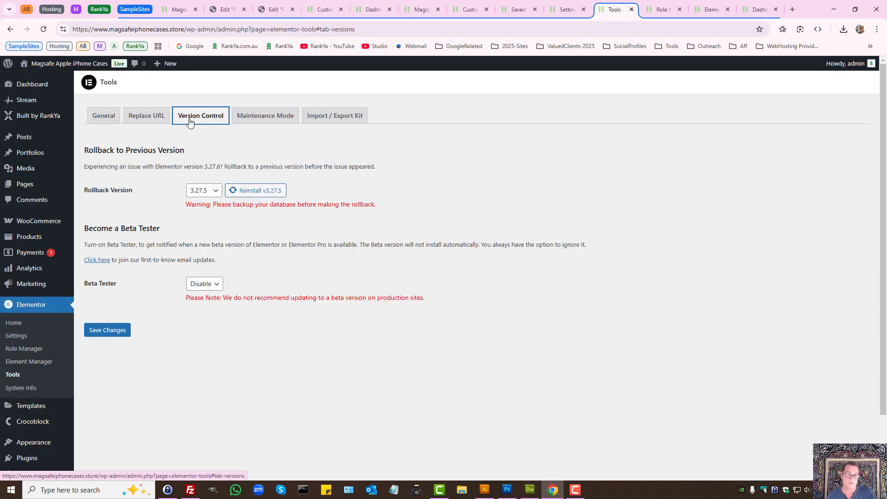
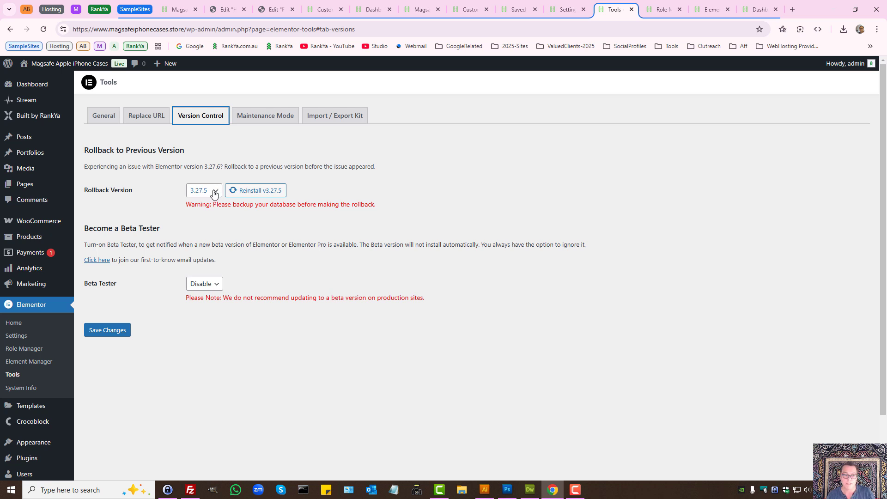
left_click(214, 194)
left_click(196, 271)
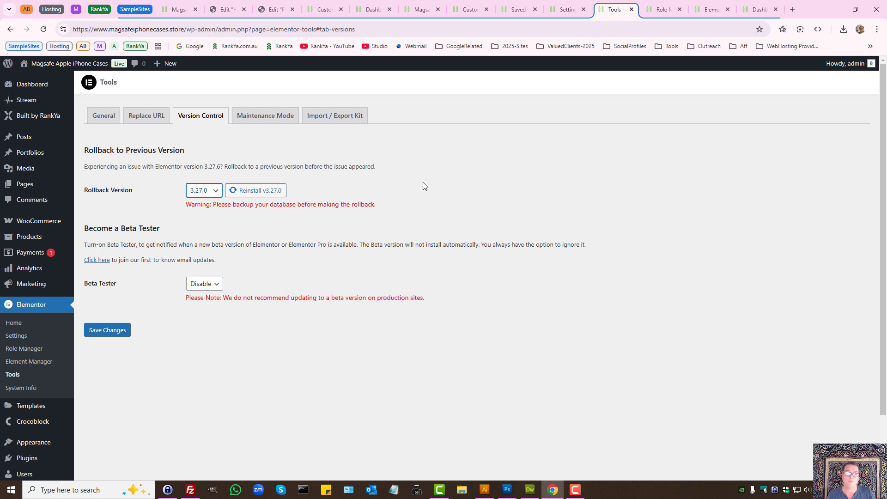
left_click(440, 256)
Create a new page in a separate browser tab and open it in the Elementor editor.
mouse_move(32, 185)
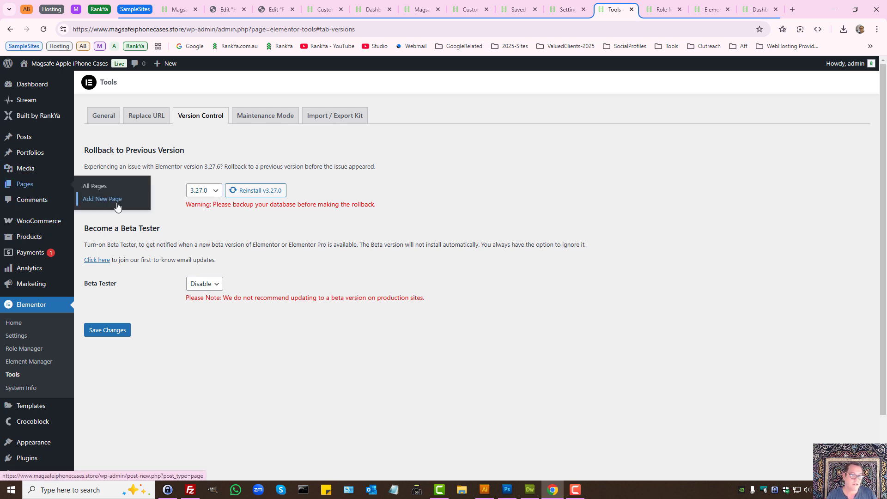
middle_click(98, 199)
left_click(622, 10)
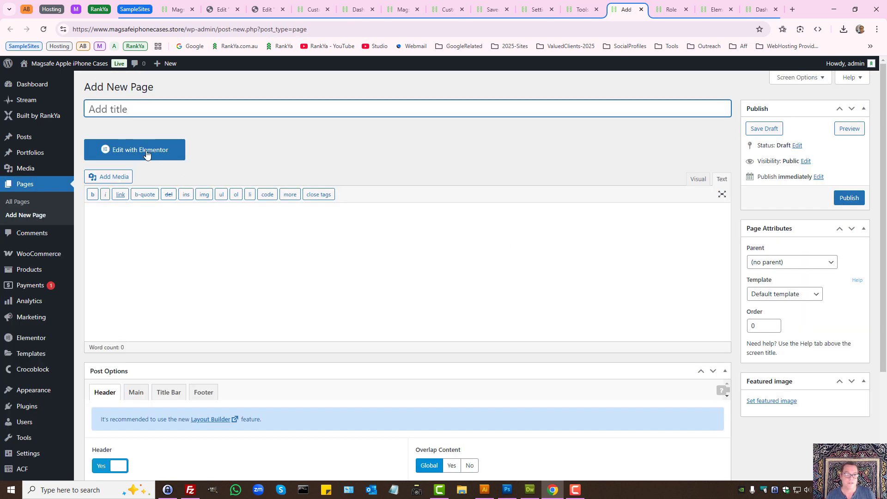
left_click(133, 149)
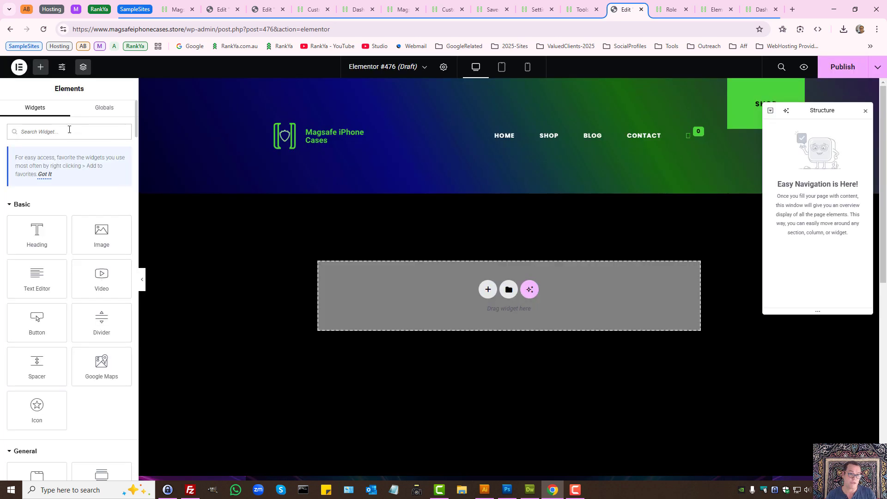
Set the Primary global color to #18D47E in Elementor's Site Settings.
left_click(62, 68)
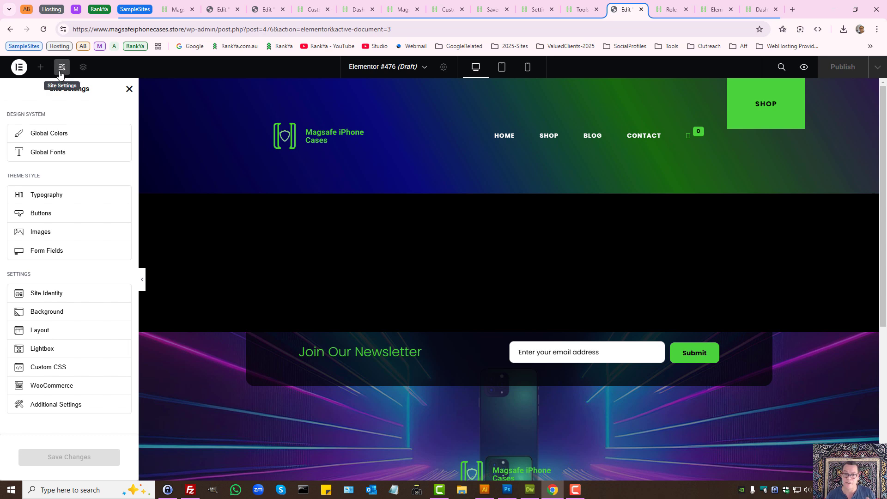
left_click(49, 135)
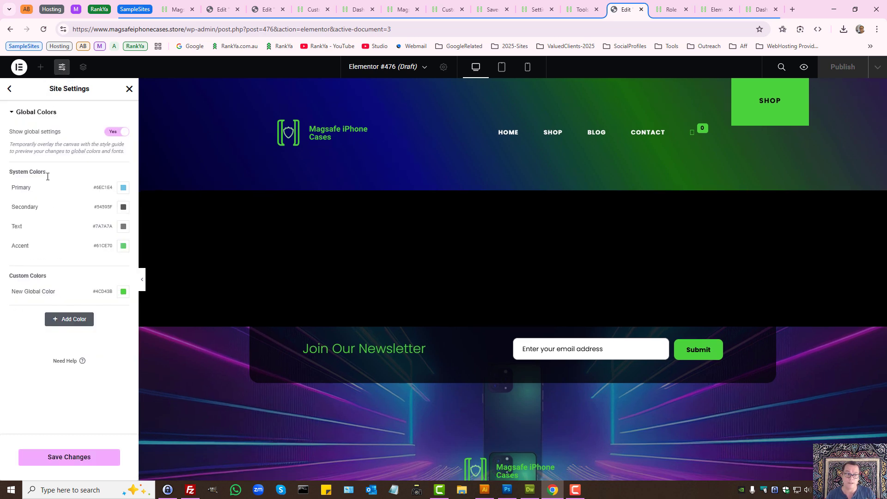
left_click(307, 277)
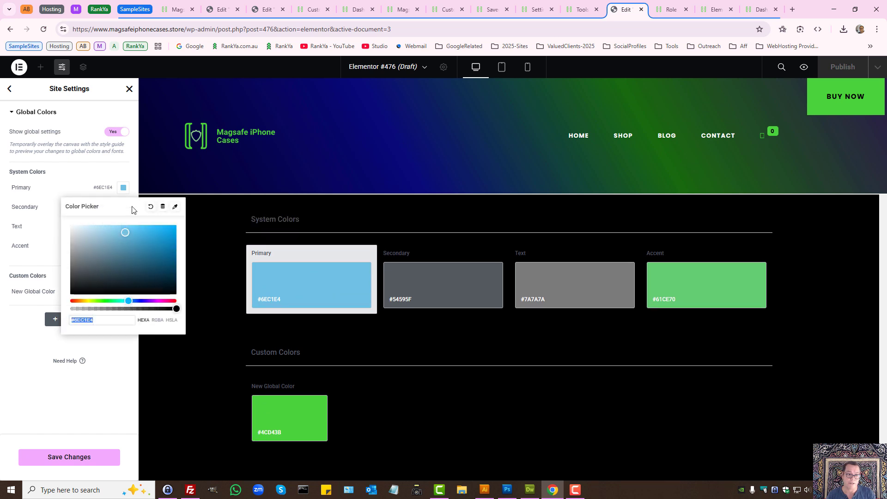
mouse_move(109, 271)
left_mouse_down()
mouse_move(80, 242)
mouse_move(118, 302)
mouse_move(142, 254)
mouse_move(164, 237)
left_mouse_up()
Set the Text global color to #3B3B3B and save the site settings.
left_click(450, 295)
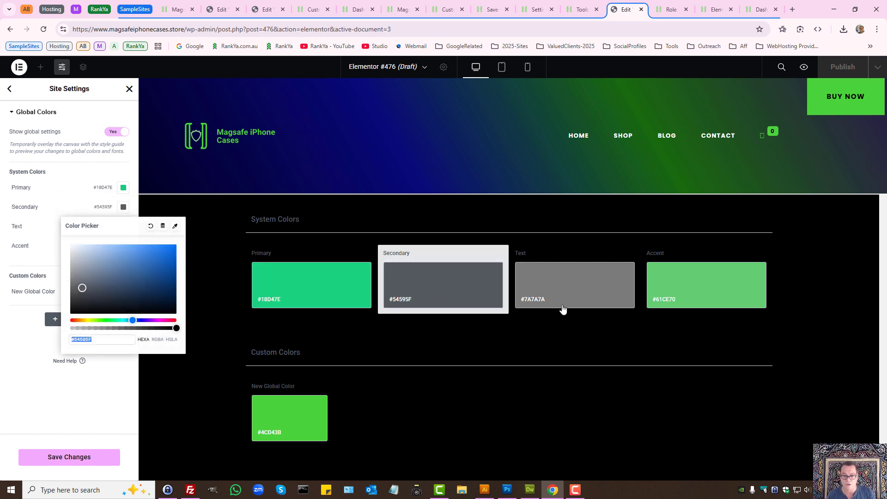
left_click(545, 290)
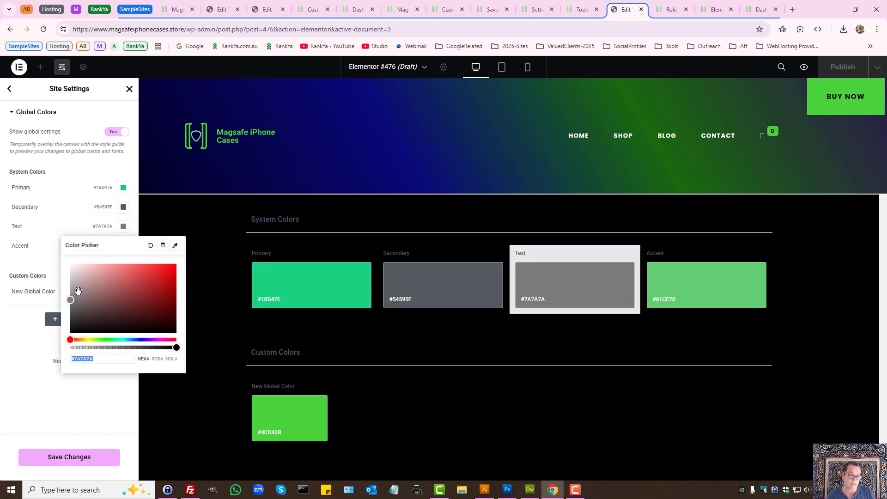
left_click_drag(72, 302, 68, 315)
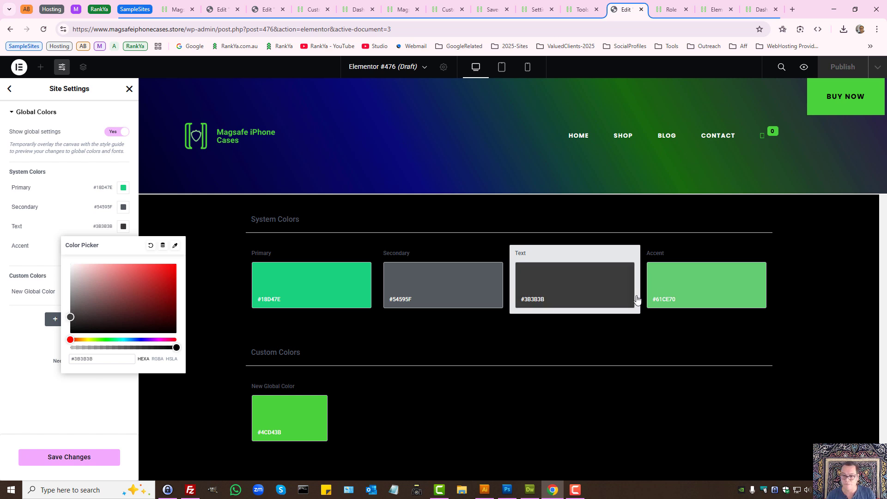
left_click(671, 293)
left_click(73, 162)
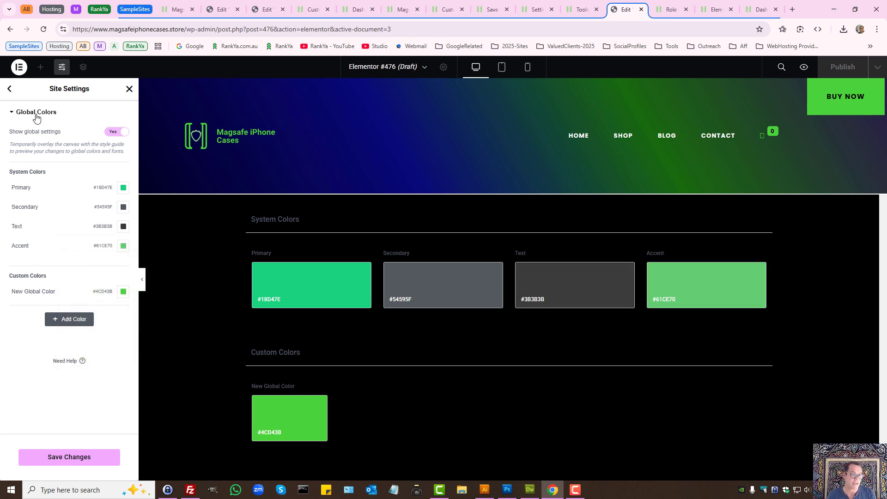
left_click(38, 113)
left_click(7, 90)
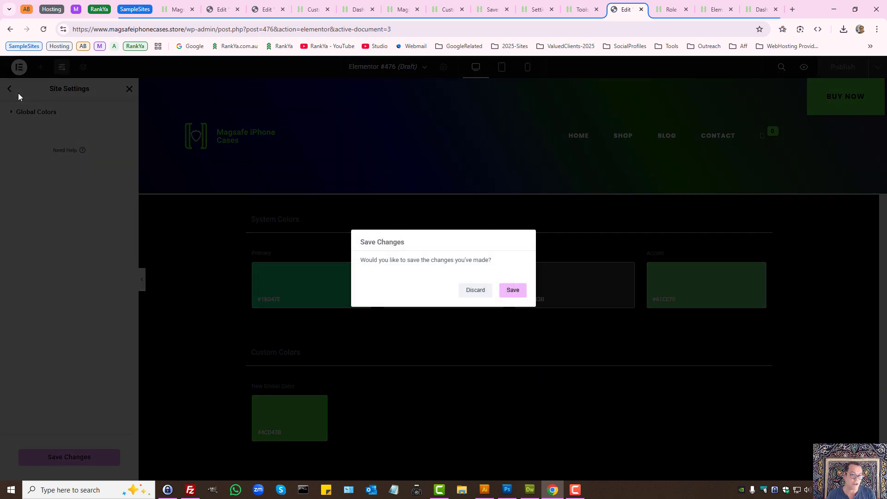
left_click(511, 294)
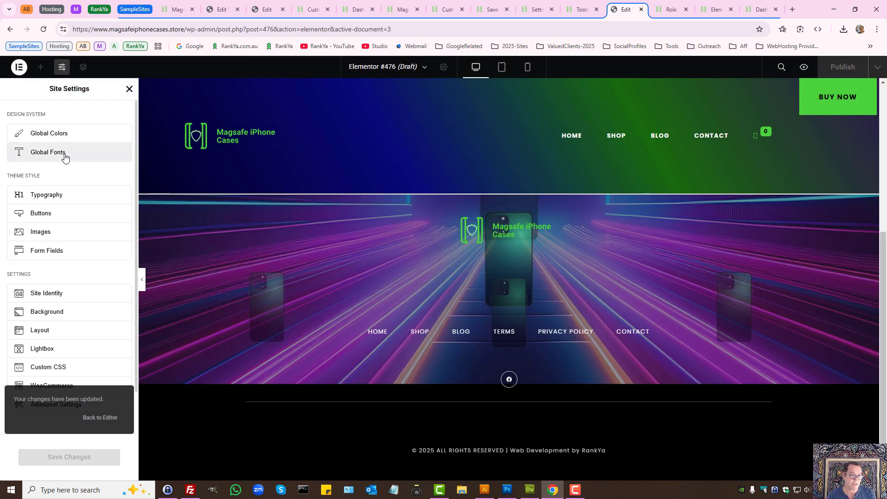
Review the Primary global font's typography options in Site Settings, discarding any changes on leaving.
left_click(65, 153)
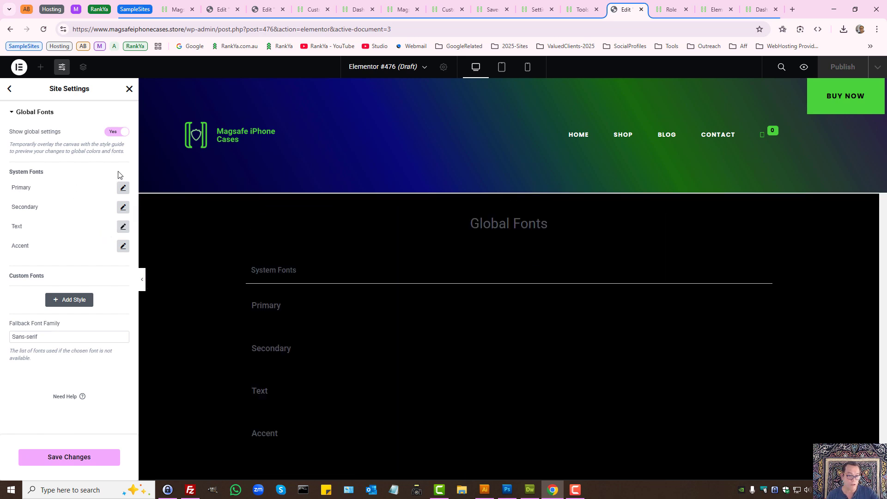
left_click(123, 188)
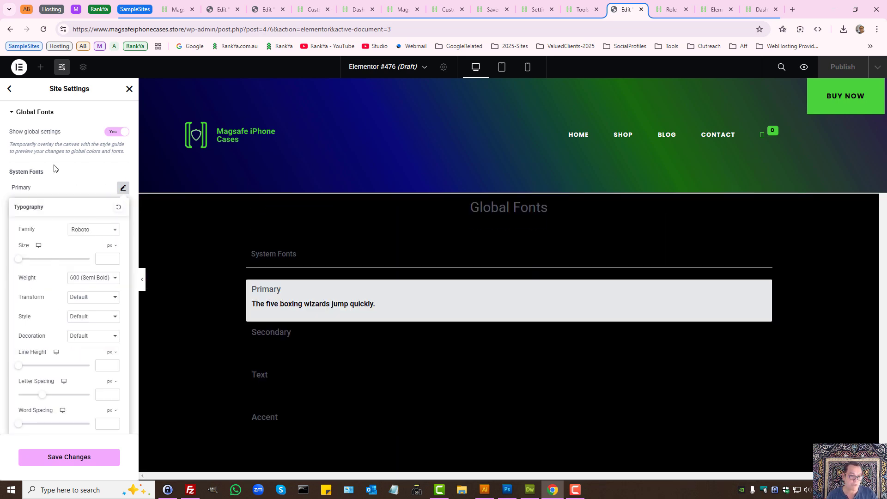
left_click(16, 114)
left_click(8, 90)
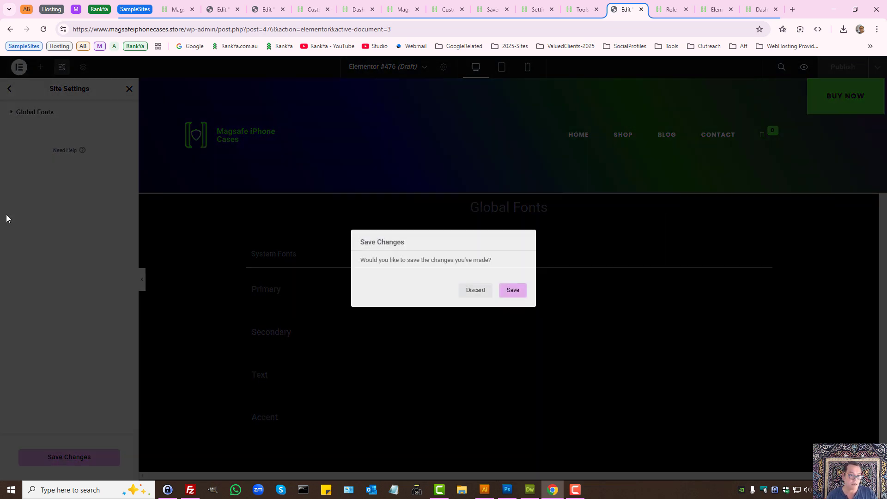
left_click(467, 290)
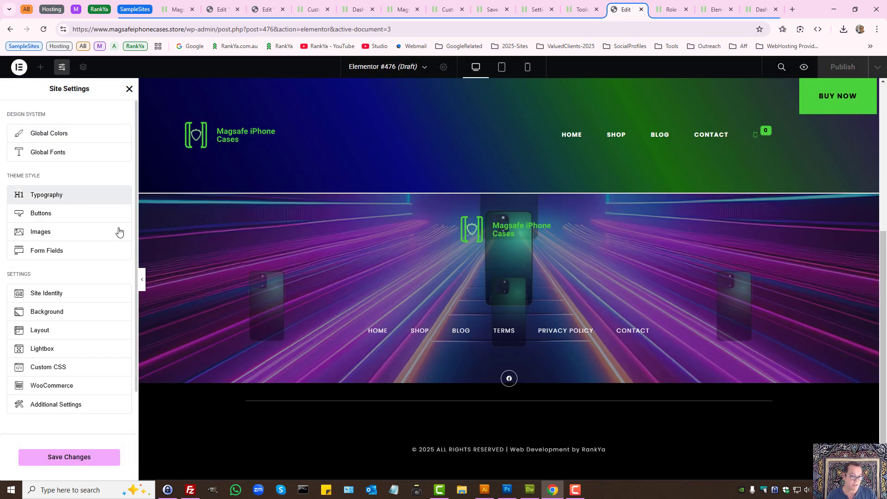
Review the theme style Typography options and the Site Identity settings, including site name, logo and favicon.
left_click(92, 187)
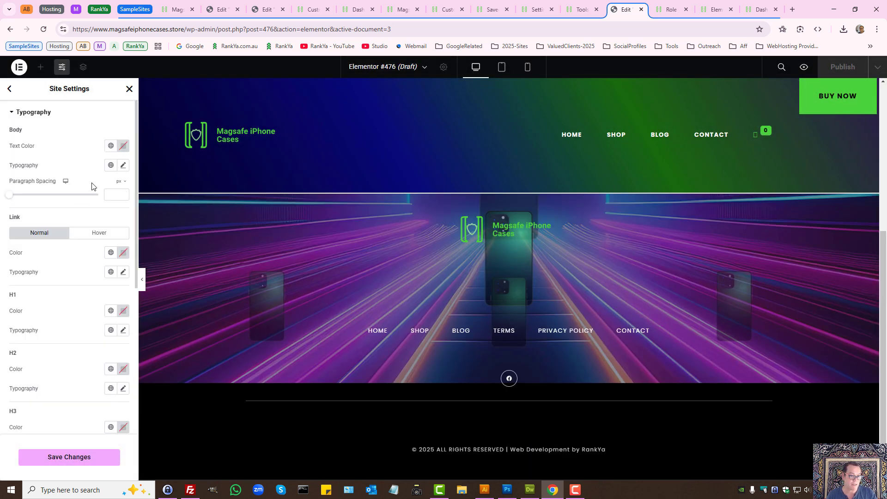
left_click(10, 89)
left_click(50, 294)
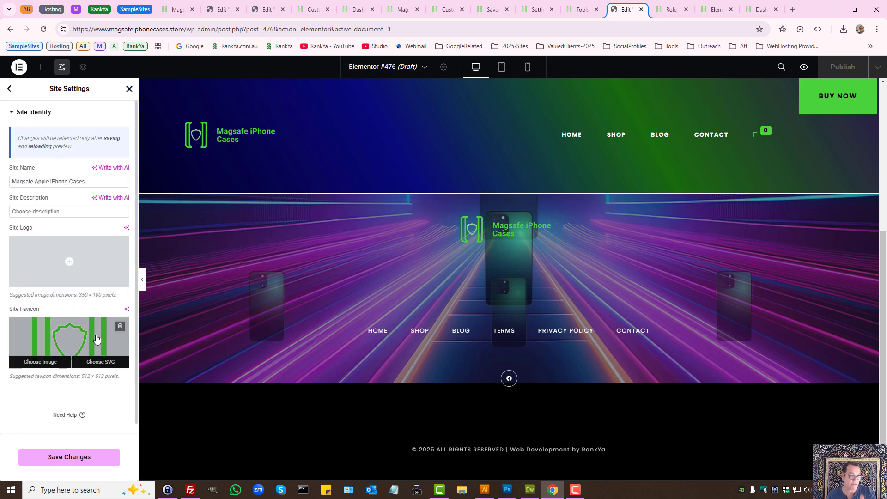
left_click(9, 88)
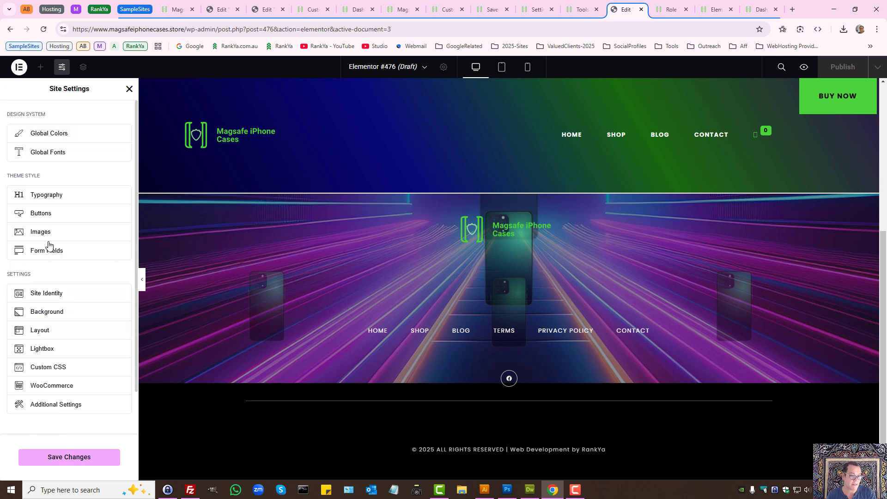
Review the Background and Layout options in Site Settings, from content width down to the breakpoints.
left_click(53, 311)
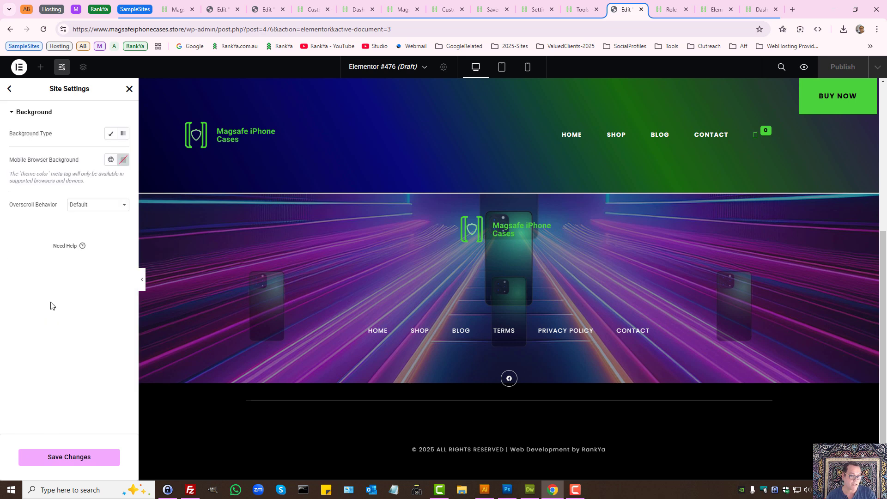
left_click(10, 90)
left_click(61, 334)
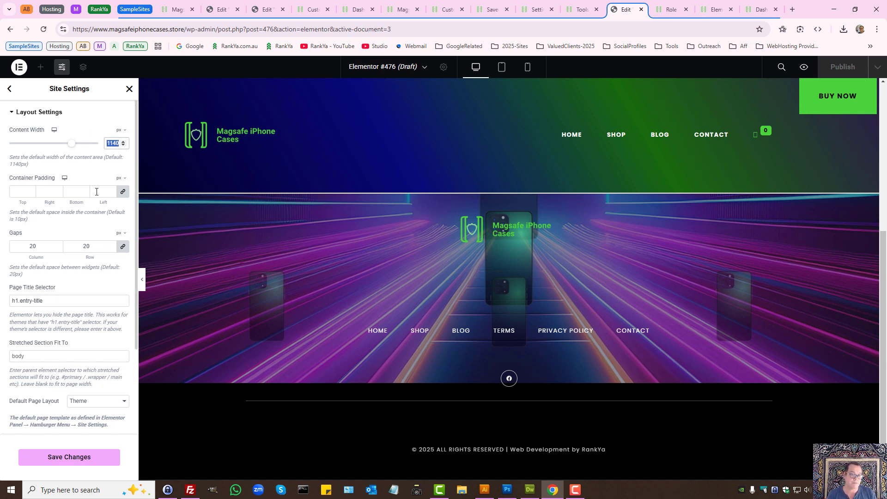
scroll(87, 324, "down", 3)
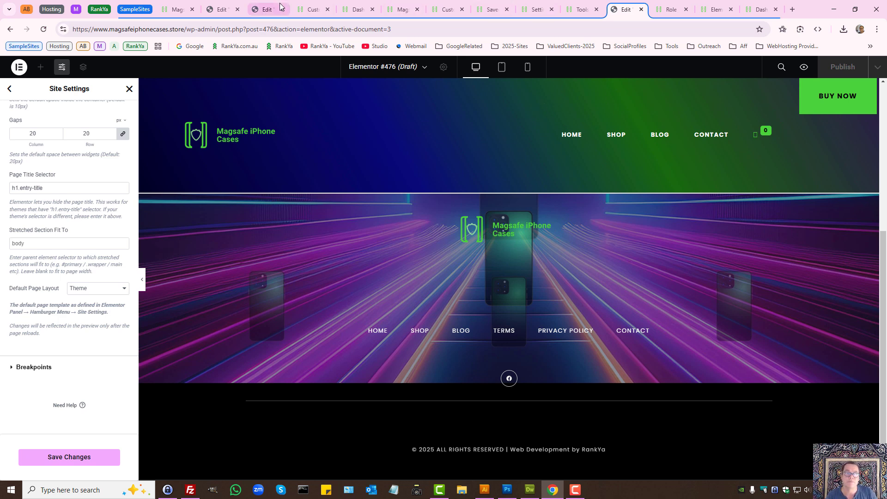
View the store's live home page and open the RankYa.com.au WordPress dashboard in a separate browser tab.
left_click(314, 9)
left_click(400, 9)
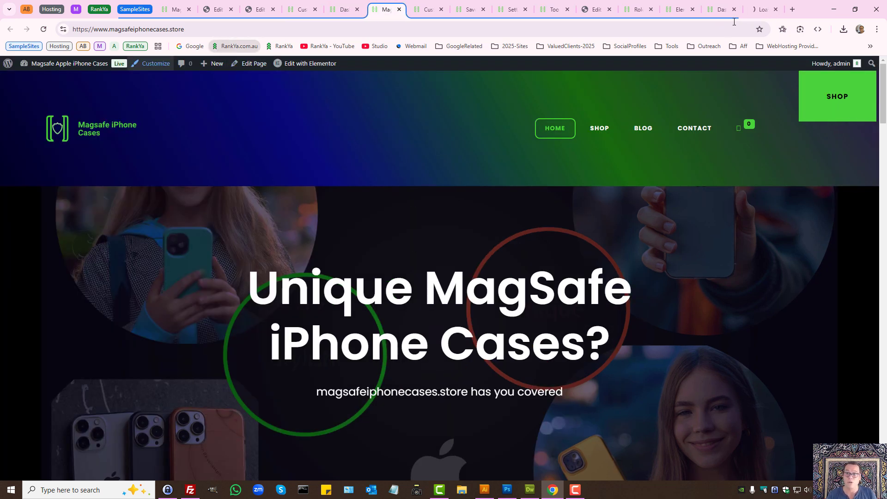
middle_click(236, 45)
left_click(767, 6)
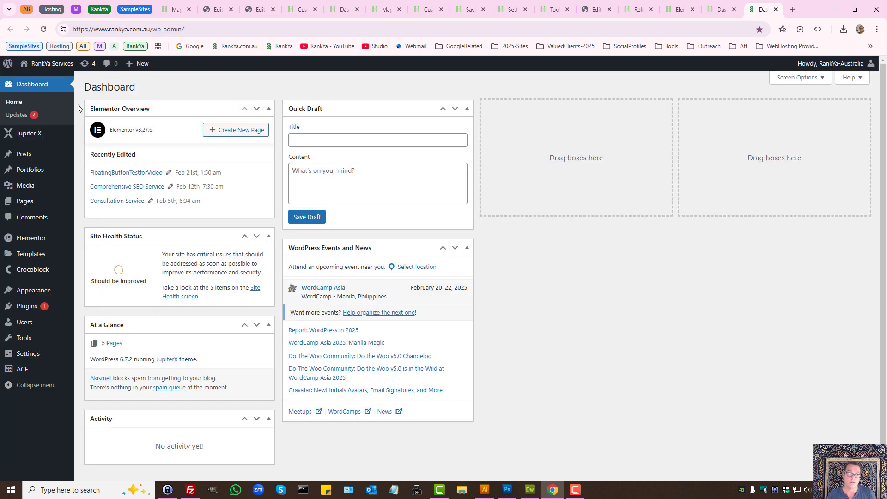
Open the RankYa site's front page and the RankYa YouTube channel in separate browser tabs.
mouse_move(37, 64)
middle_click(35, 82)
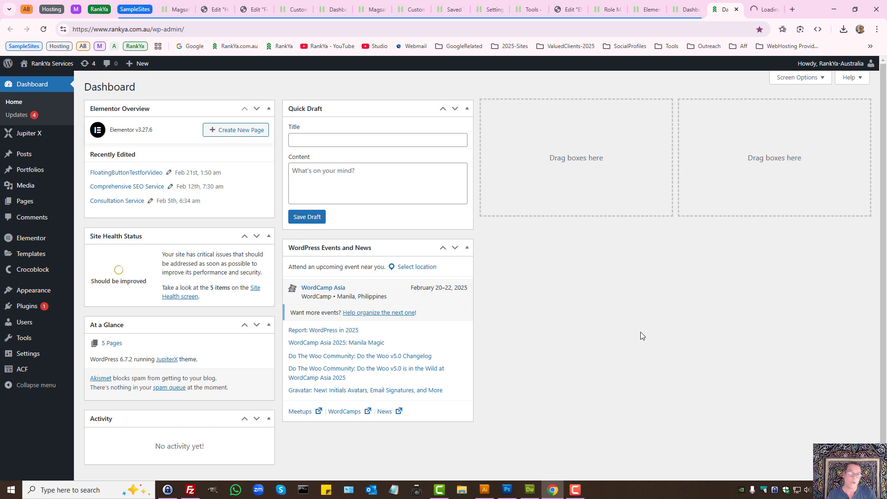
left_click(765, 9)
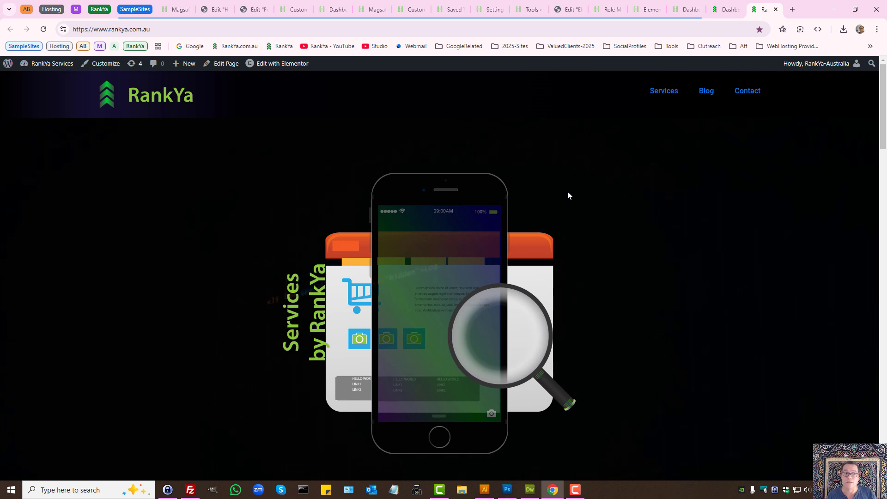
middle_click(328, 47)
left_click(784, 4)
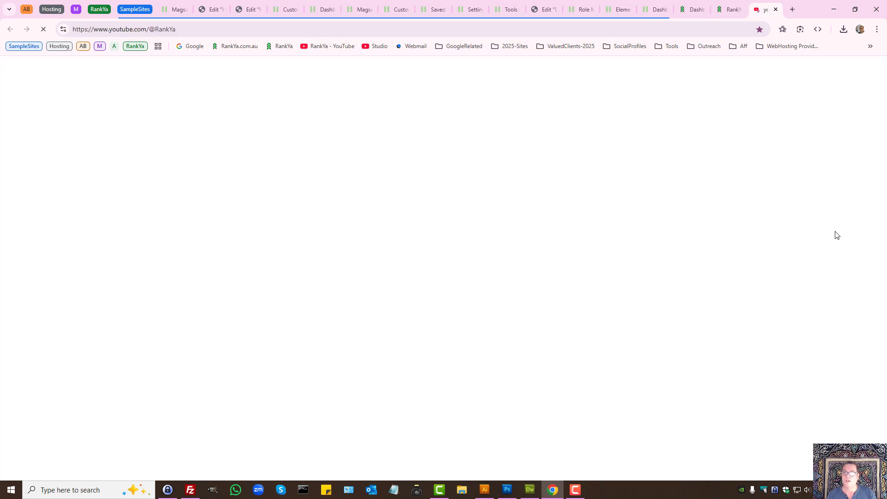